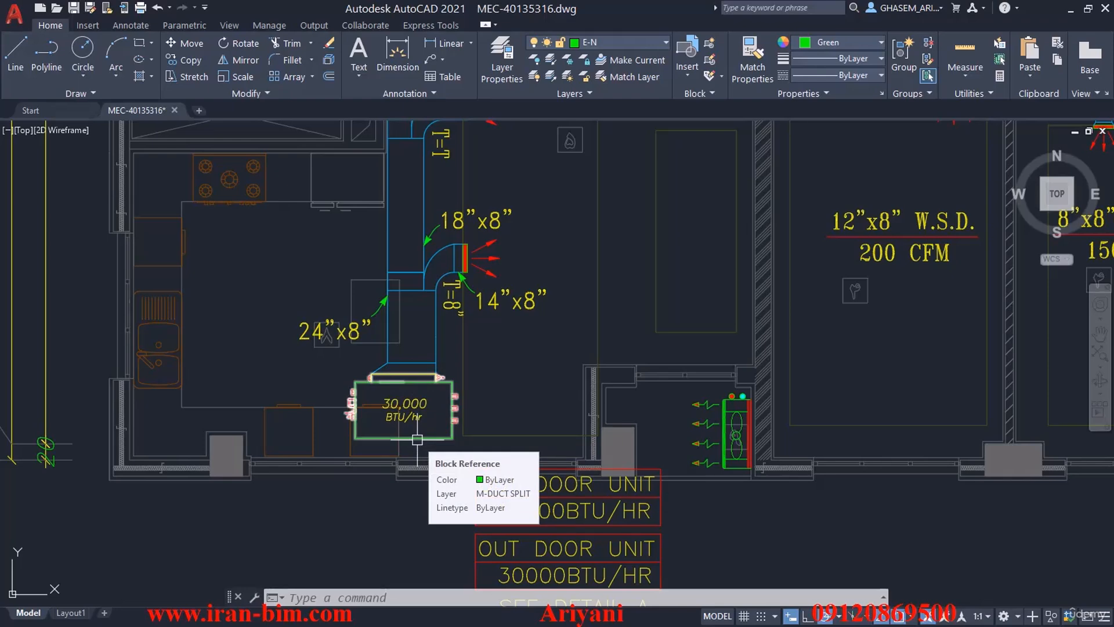
# Examine the 30,000 BTU/hr indoor unit beside the kitchen, its duct connection and the surrounding duct layout in the mechanical plan.
pyautogui.scroll(2, 417, 439)
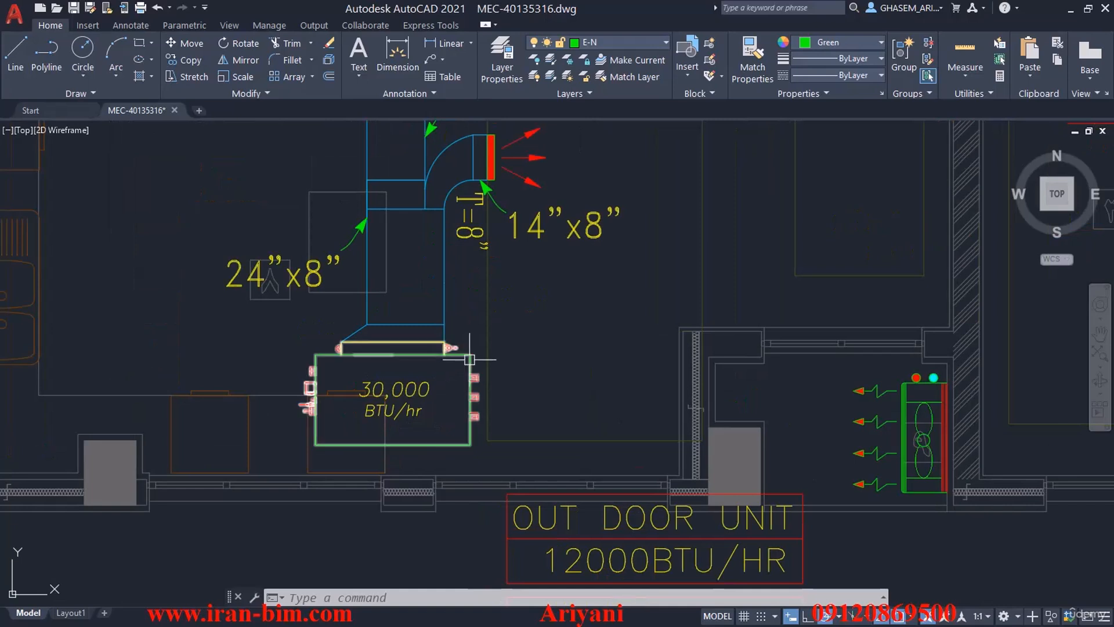
pyautogui.moveTo(469, 359)
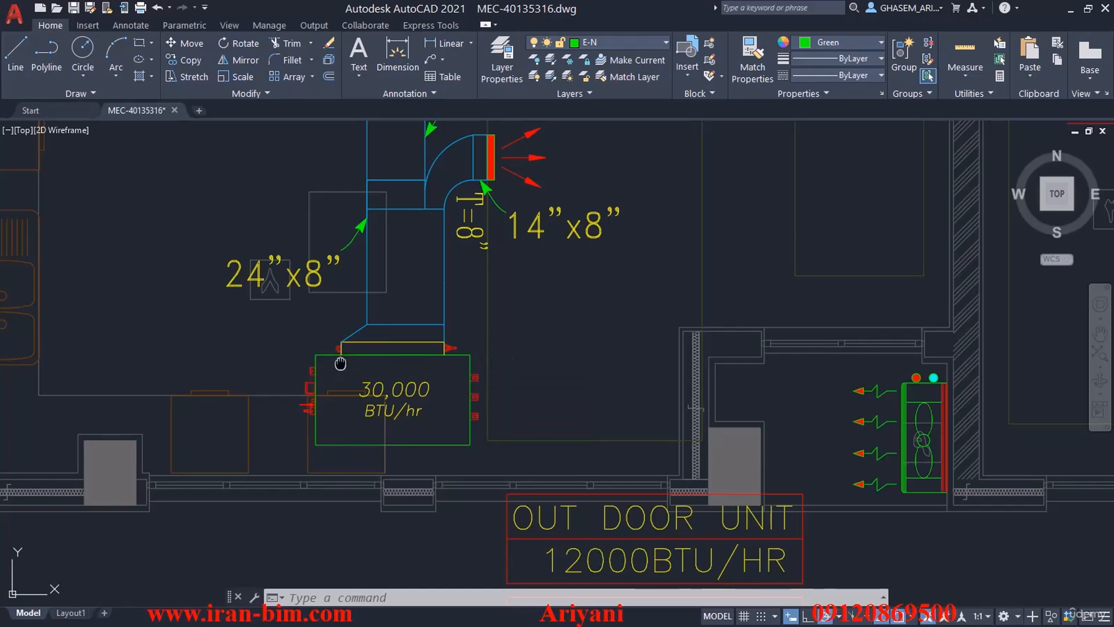
pyautogui.moveTo(340, 364); pyautogui.dragTo(359, 444, button='middle')
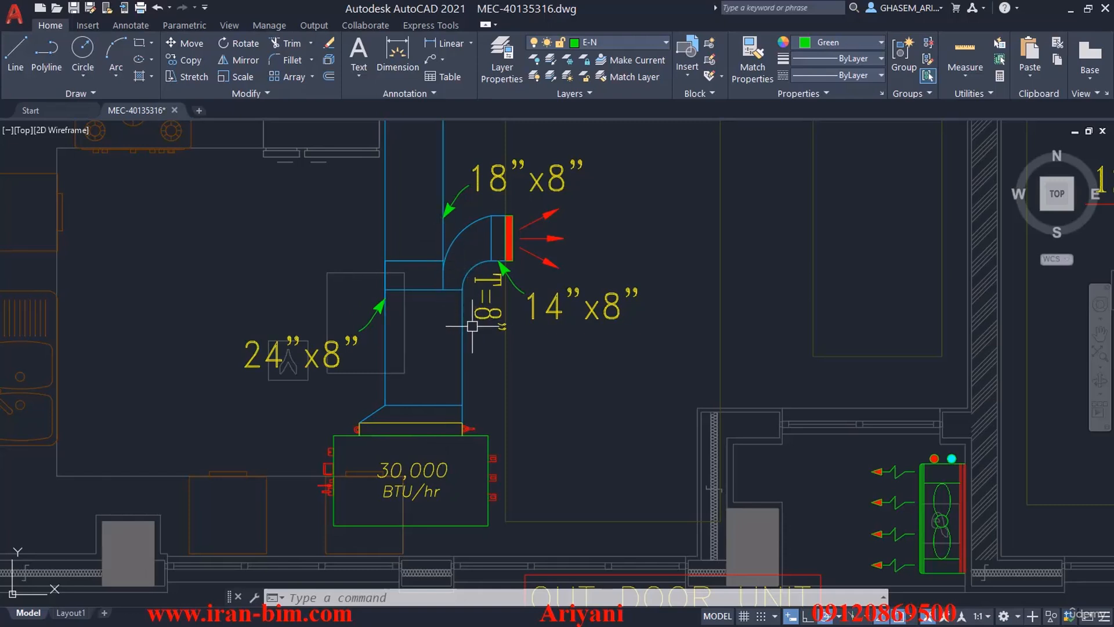
pyautogui.moveTo(480, 430); pyautogui.dragTo(491, 323, button='middle')
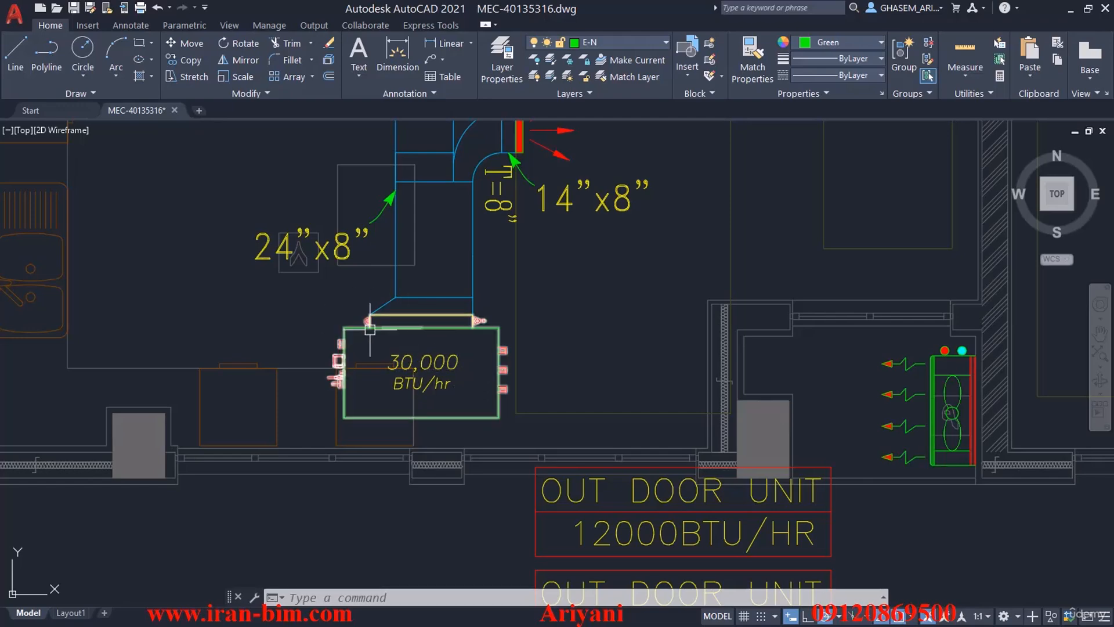
pyautogui.moveTo(372, 328)
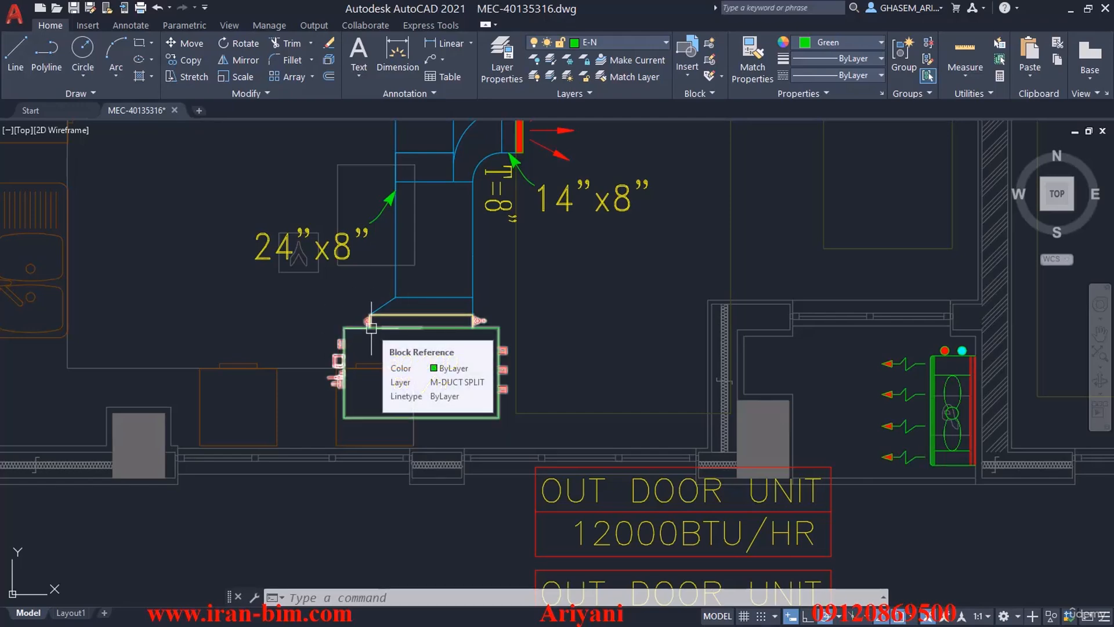
pyautogui.scroll(-4, 371, 328)
pyautogui.moveTo(373, 376); pyautogui.dragTo(361, 481, button='middle')
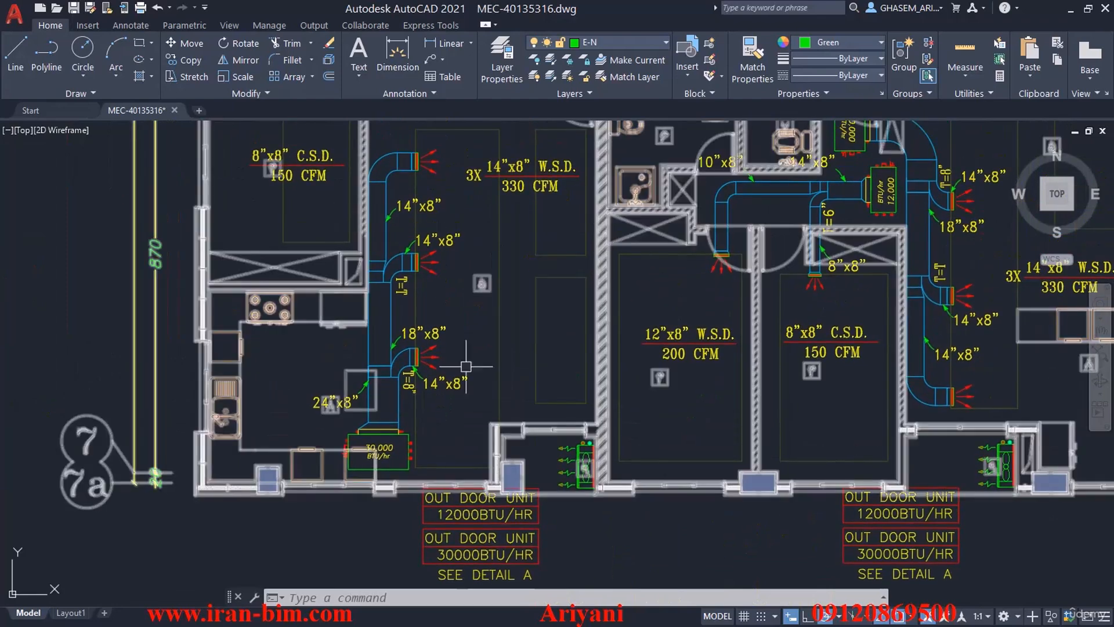
pyautogui.moveTo(465, 474); pyautogui.dragTo(435, 468, button='middle')
pyautogui.scroll(2, 407, 455)
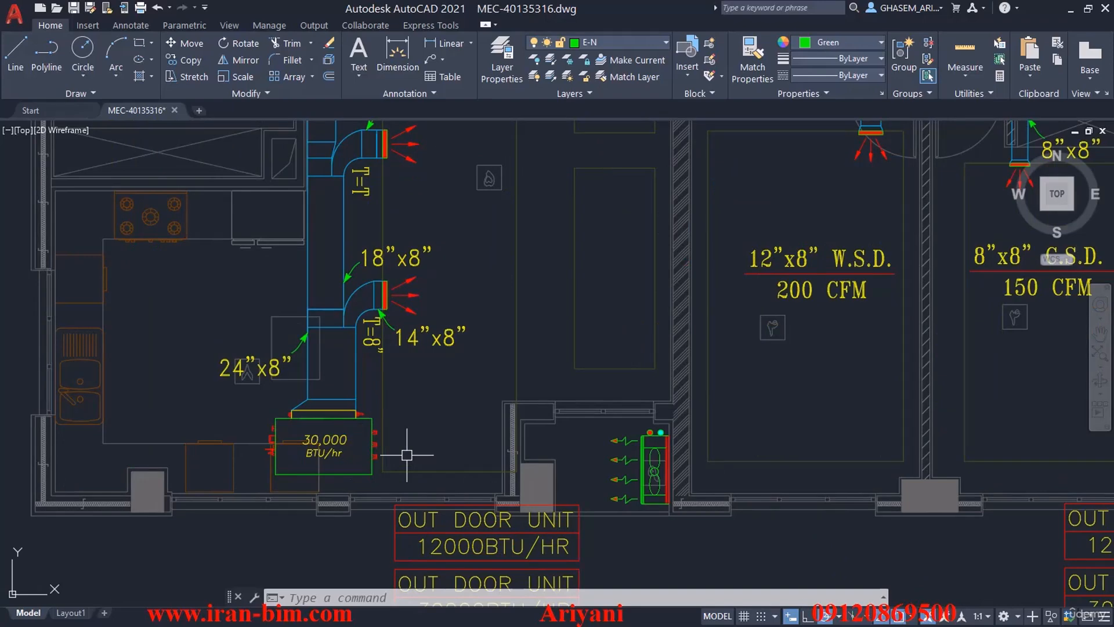
pyautogui.moveTo(529, 480); pyautogui.dragTo(558, 456, button='middle')
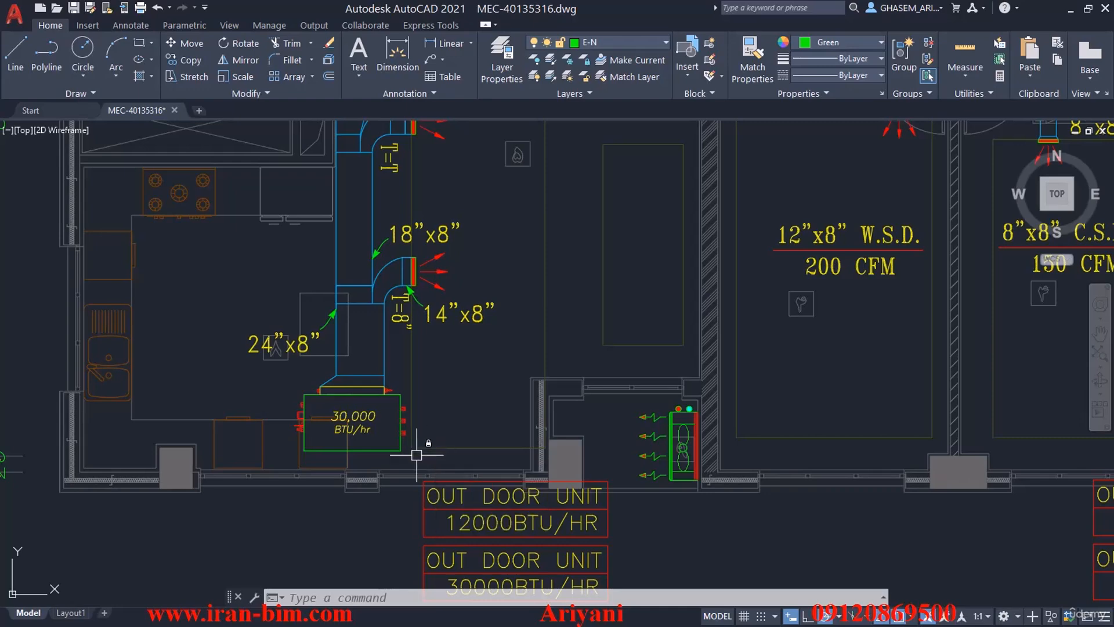
pyautogui.moveTo(423, 450); pyautogui.dragTo(373, 463, button='middle')
pyautogui.click(277, 466)
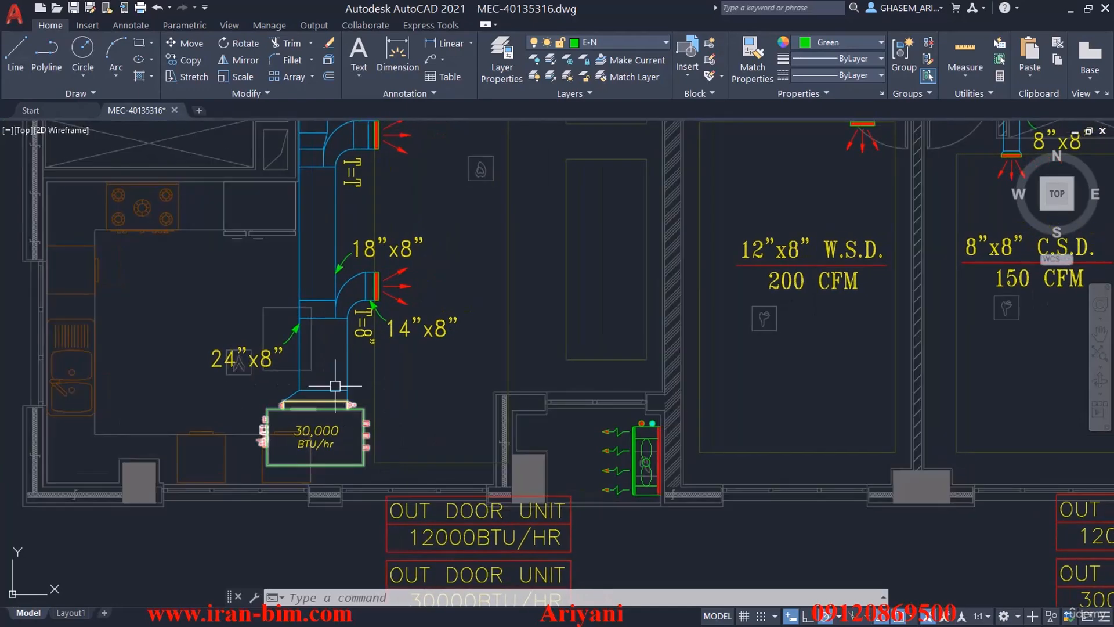
pyautogui.press('Escape')
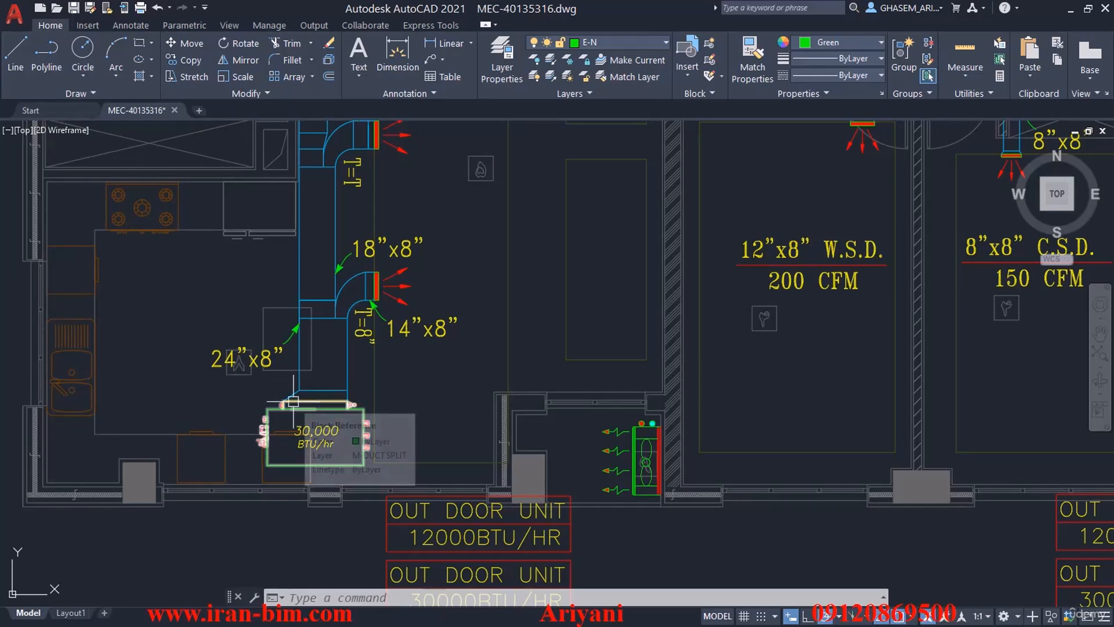
pyautogui.scroll(2, 293, 402)
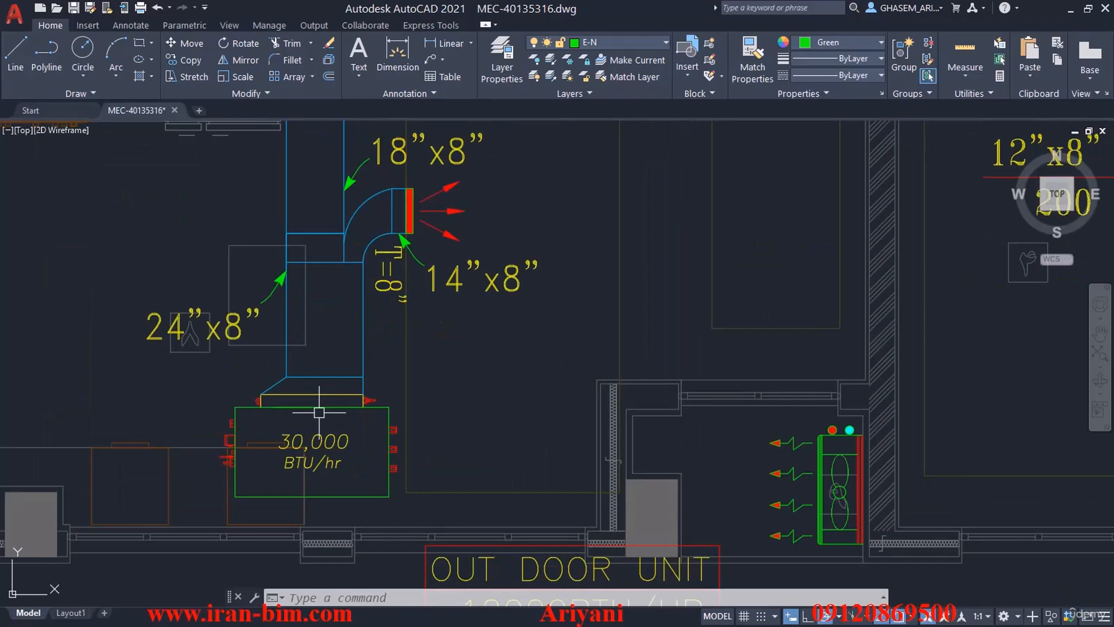
pyautogui.scroll(-3, 319, 412)
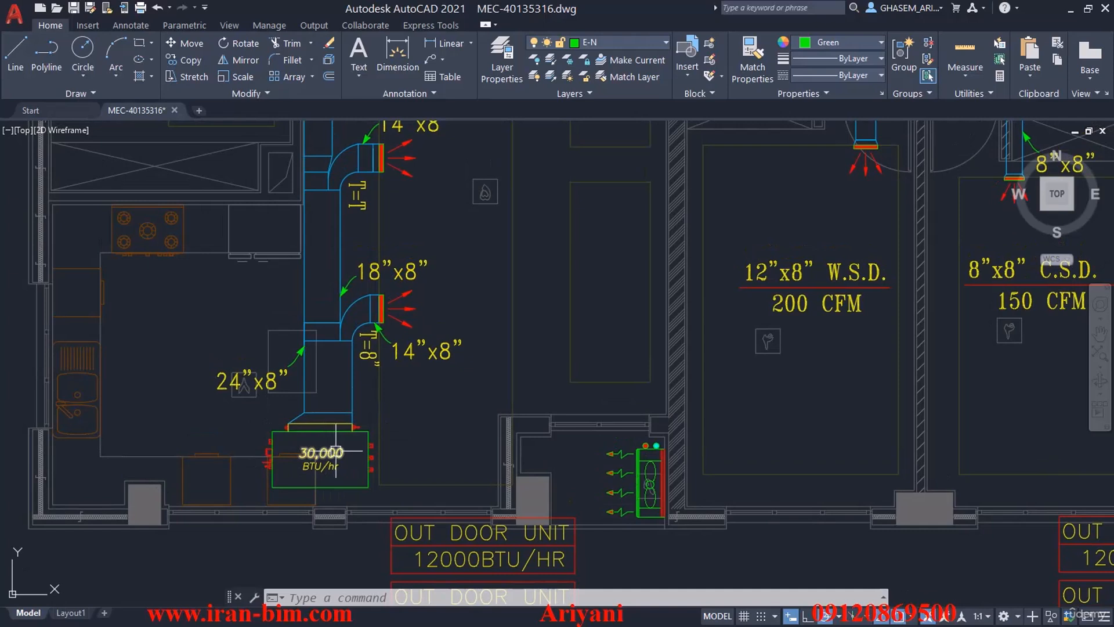
pyautogui.moveTo(345, 453); pyautogui.dragTo(345, 465, button='middle')
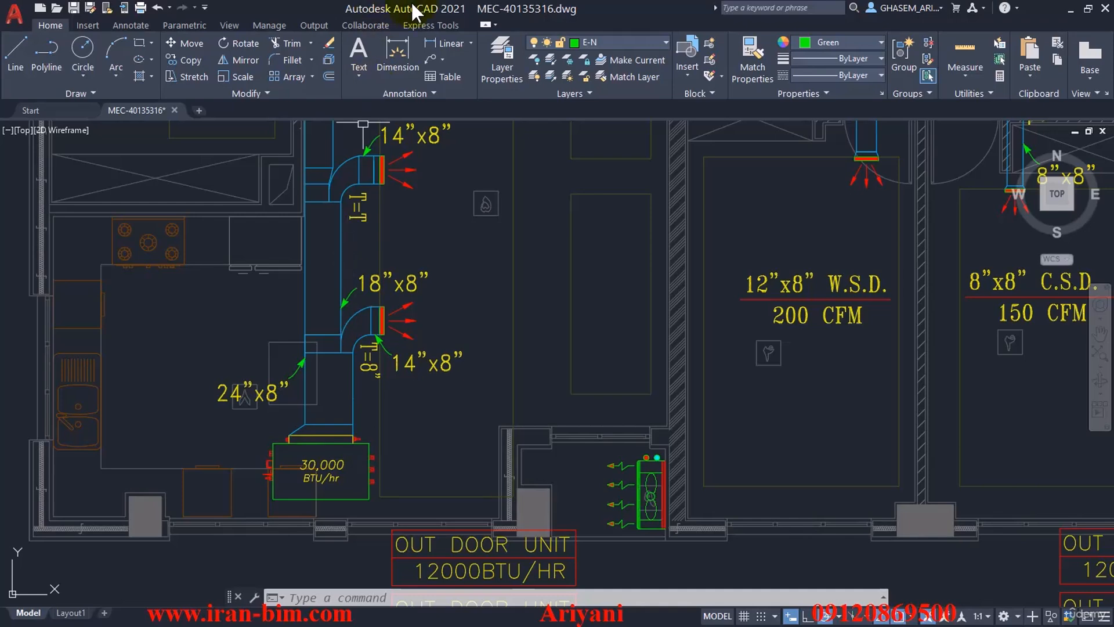
# Switch to the Fan cioll.rfa family in Revit and open its family types.
pyautogui.moveTo(410, 2); pyautogui.dragTo(942, 42)
pyautogui.click(691, 385)
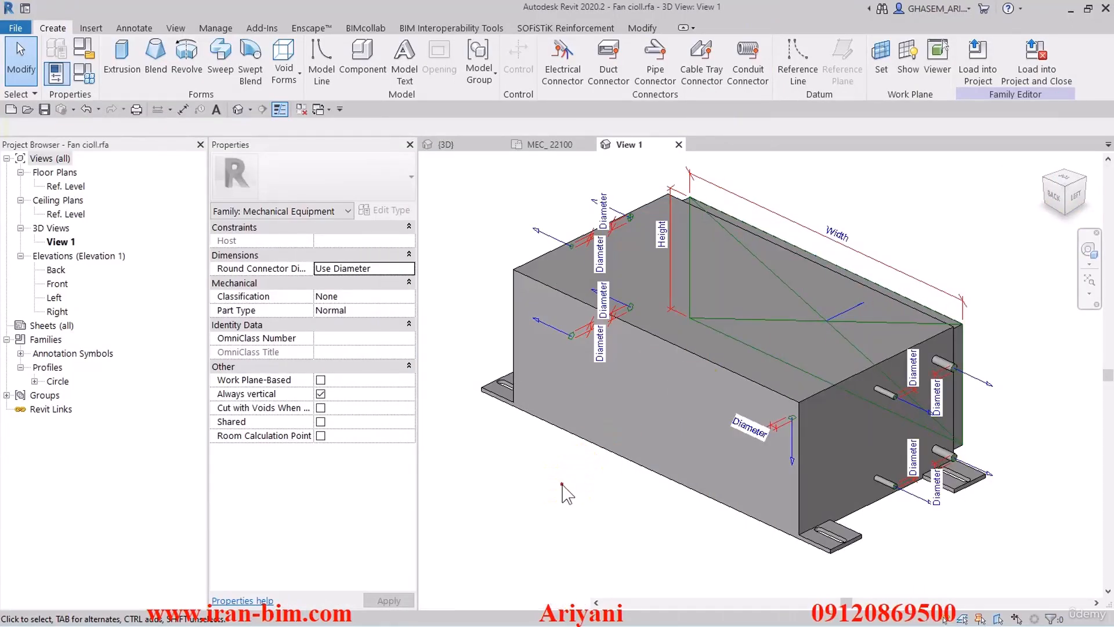
pyautogui.keyDown('shift'); pyautogui.moveTo(704, 492); pyautogui.dragTo(713, 520, button='middle'); pyautogui.keyUp('shift')
pyautogui.click(84, 74)
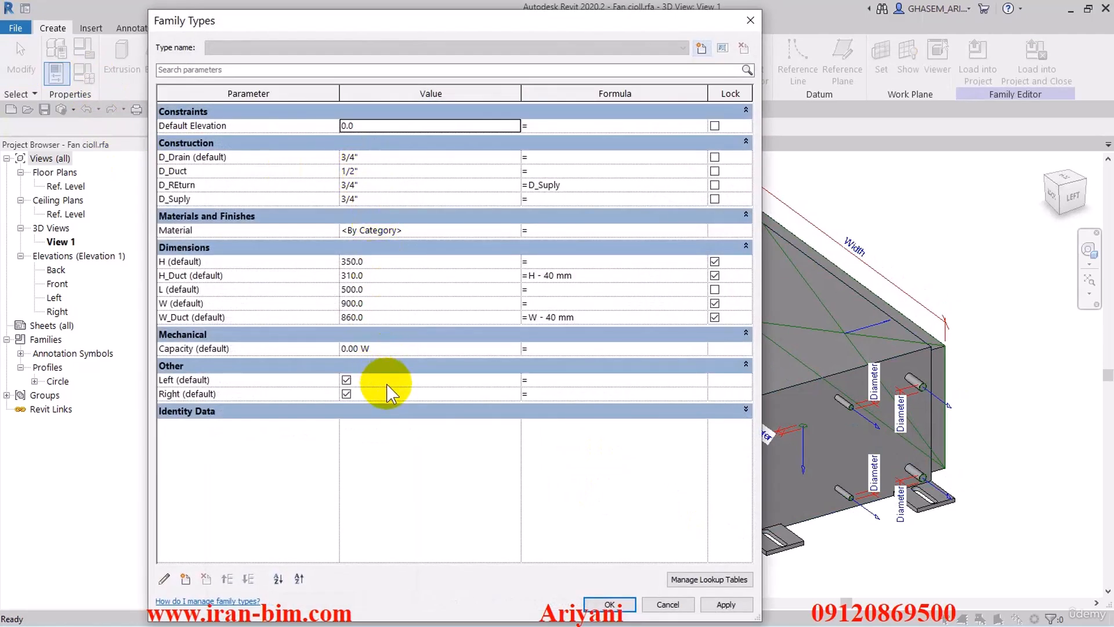
# Set the family's Material parameter to Steel, Galvanized from the AEC Materials library, using its render appearance for shading.
pyautogui.click(450, 231)
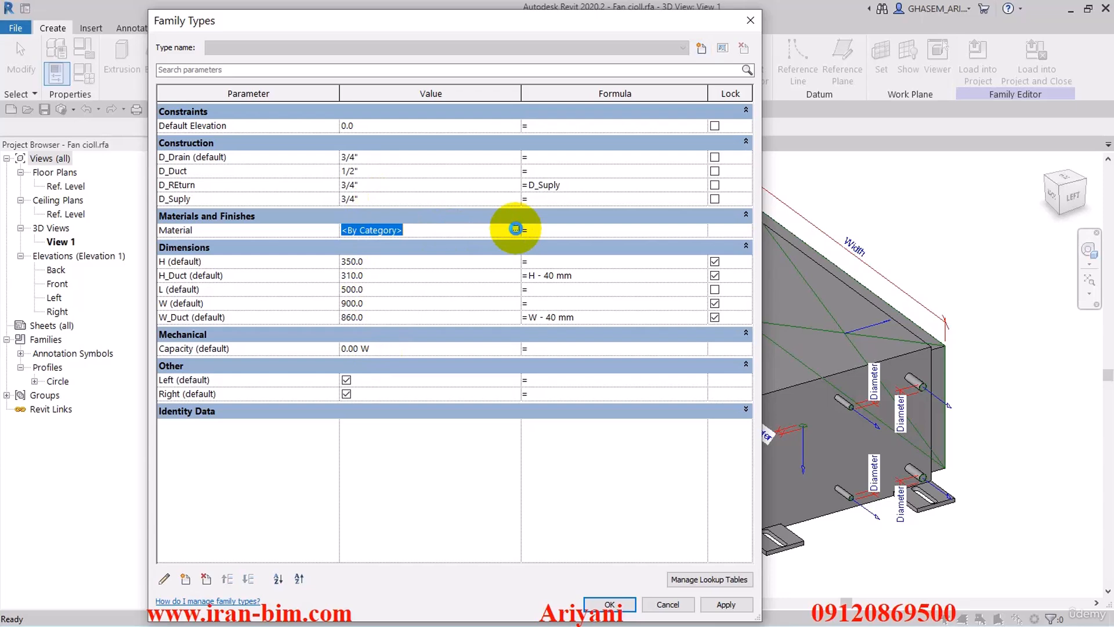
pyautogui.click(515, 229)
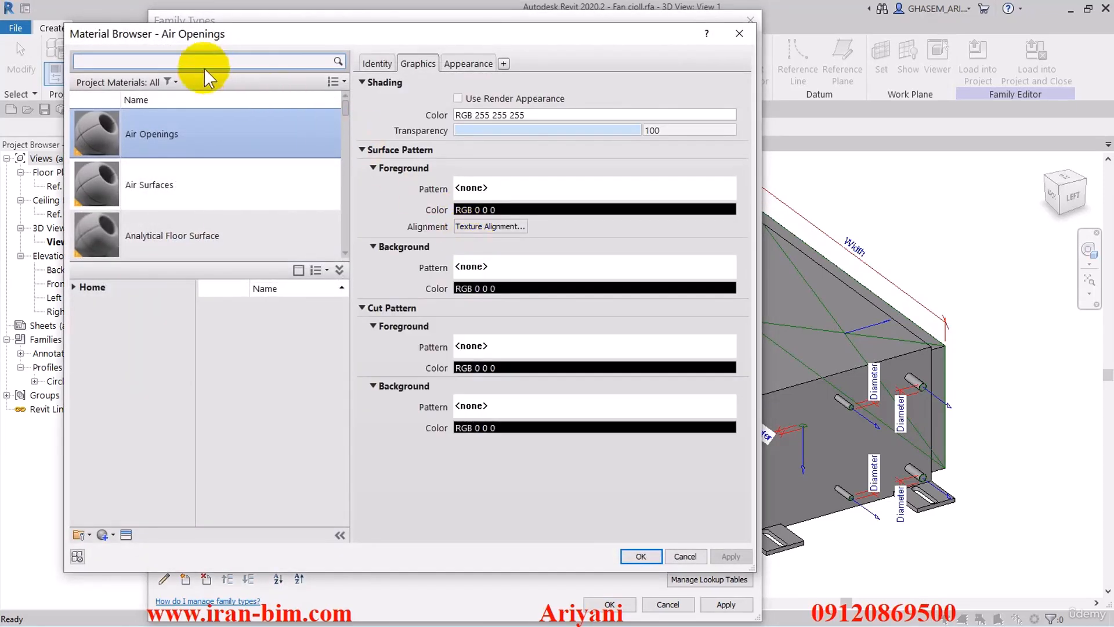
pyautogui.click(202, 62)
pyautogui.write('ga')
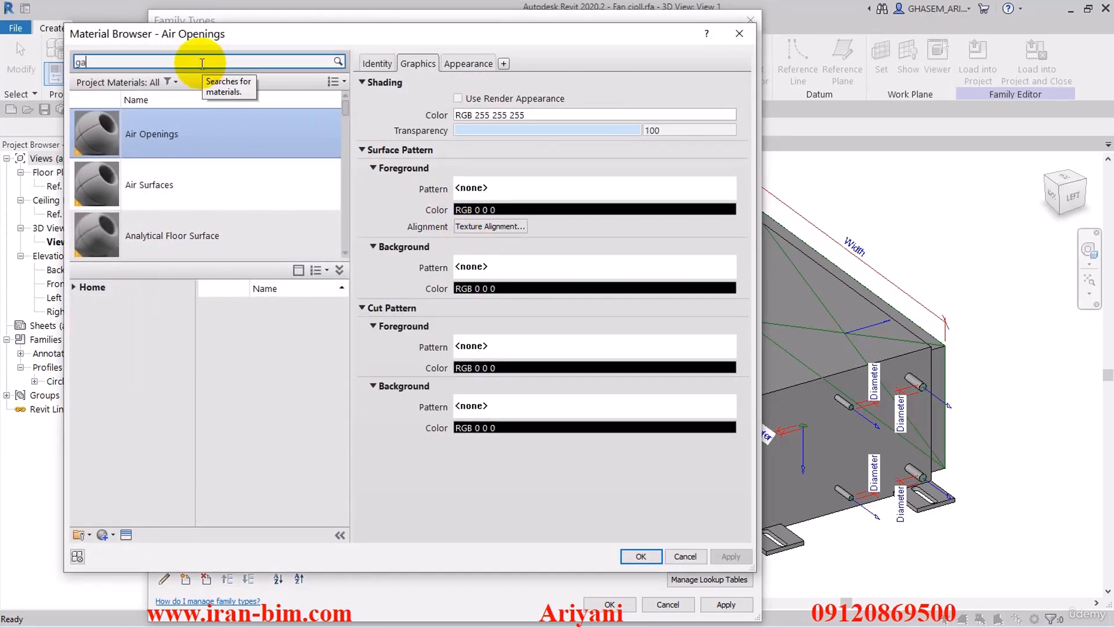
pyautogui.write('lvani')
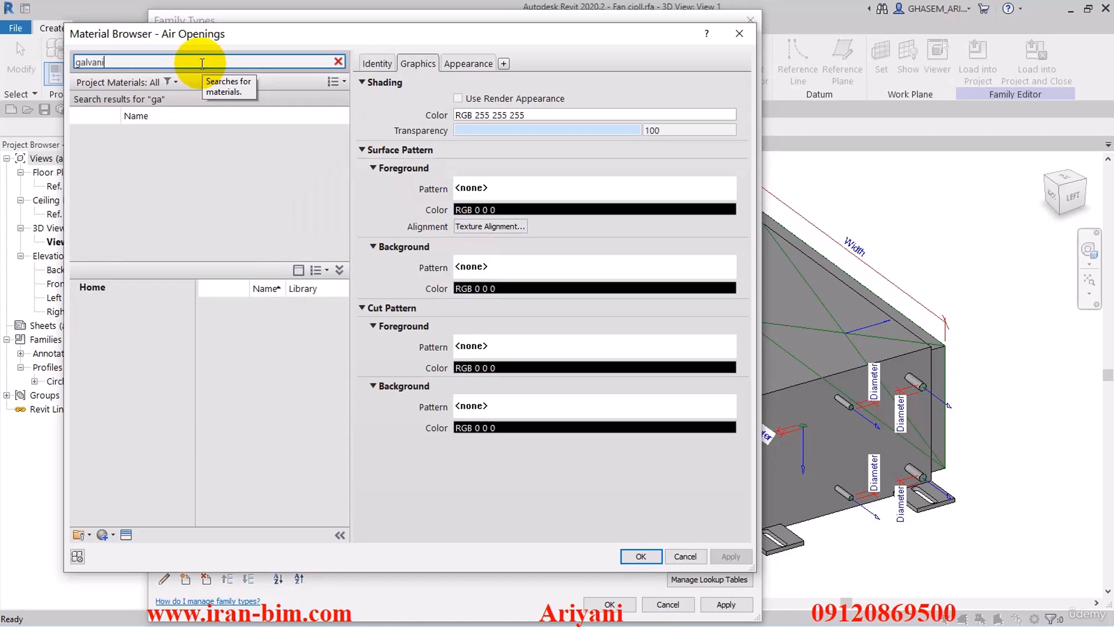
pyautogui.write('zed')
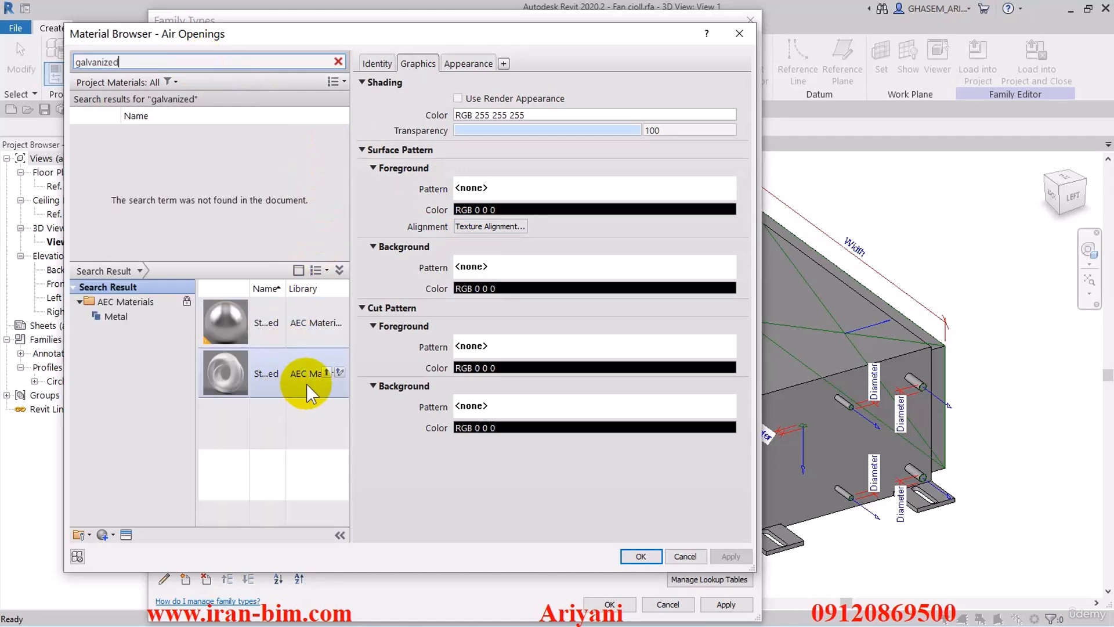
pyautogui.click(325, 372)
pyautogui.click(459, 98)
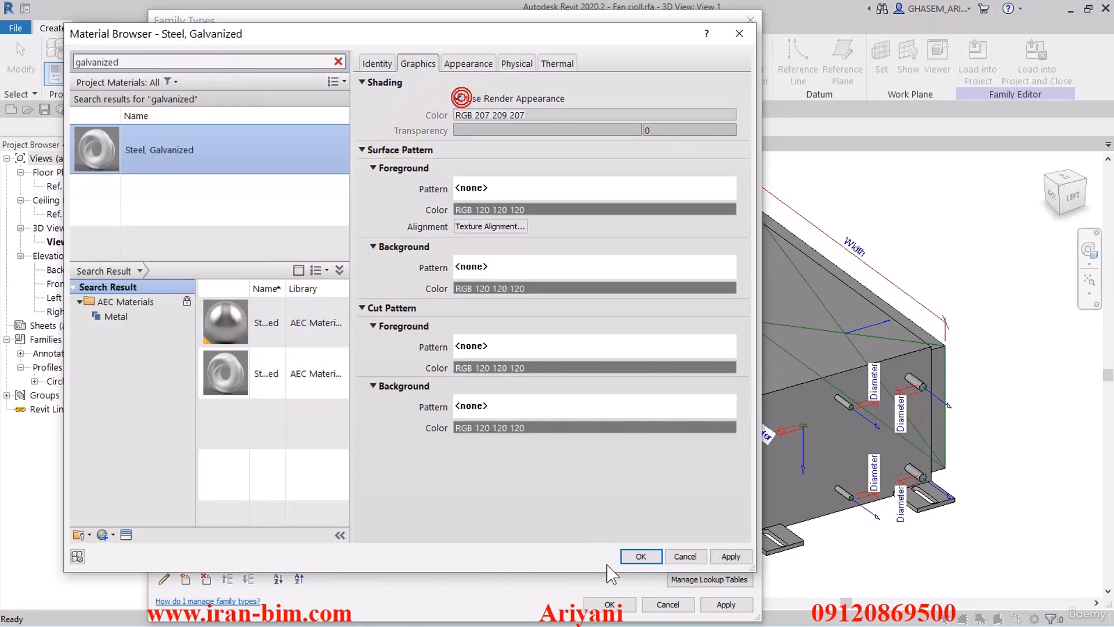
pyautogui.click(633, 557)
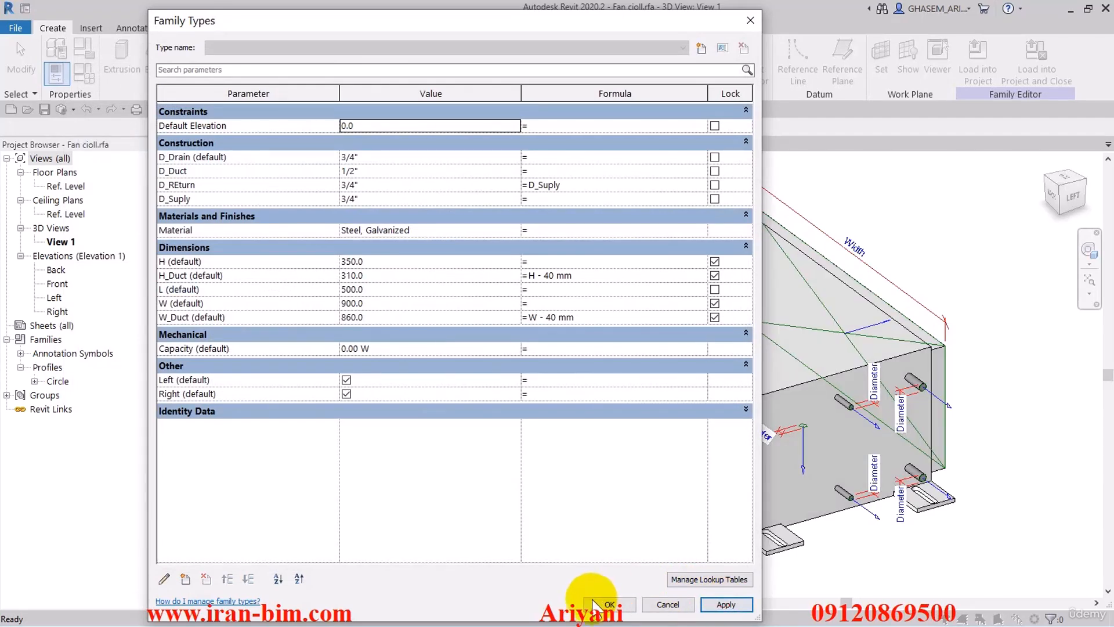
pyautogui.click(609, 604)
# Inspect the properties of the rectangular supply air connector on the unit's duct face.
pyautogui.keyDown('shift'); pyautogui.moveTo(460, 460); pyautogui.dragTo(920, 443, button='middle'); pyautogui.keyUp('shift')
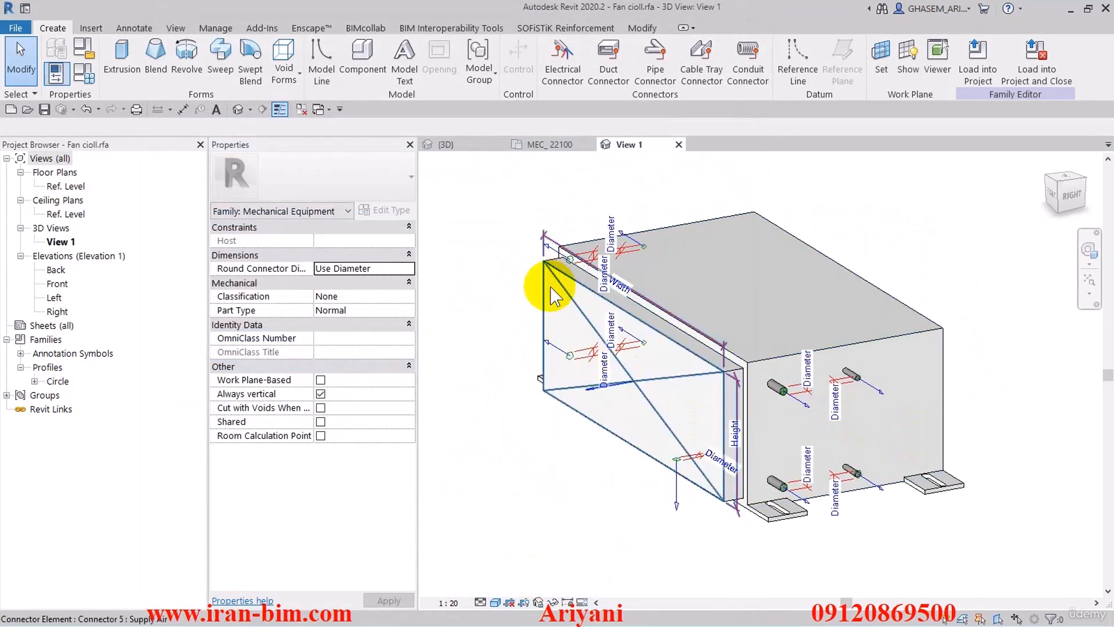
pyautogui.click(567, 294)
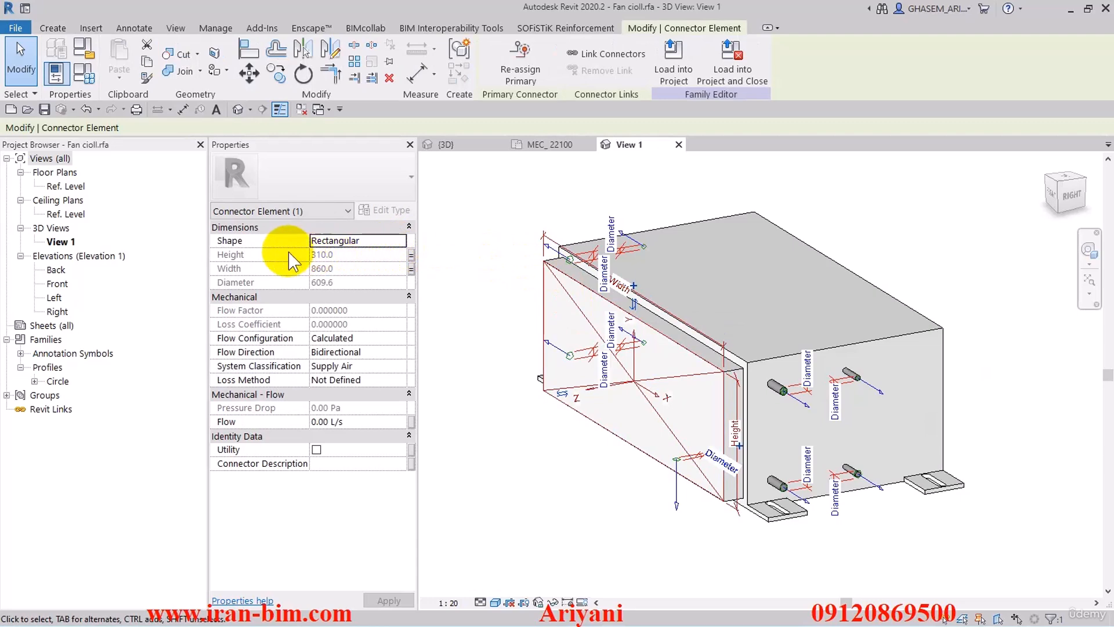
pyautogui.click(433, 252)
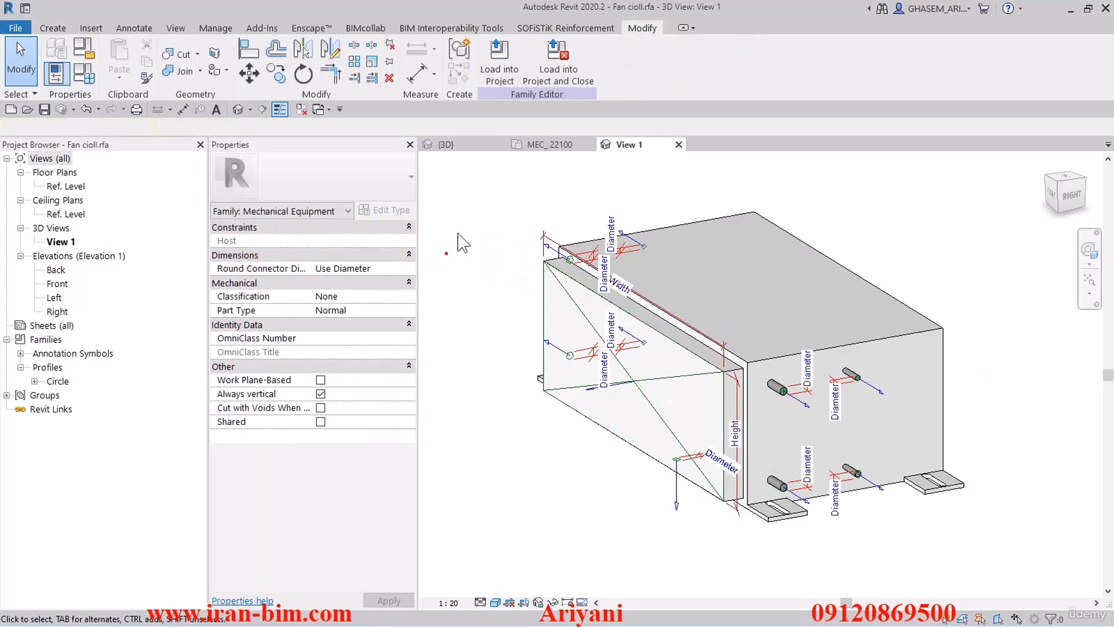
pyautogui.click(57, 28)
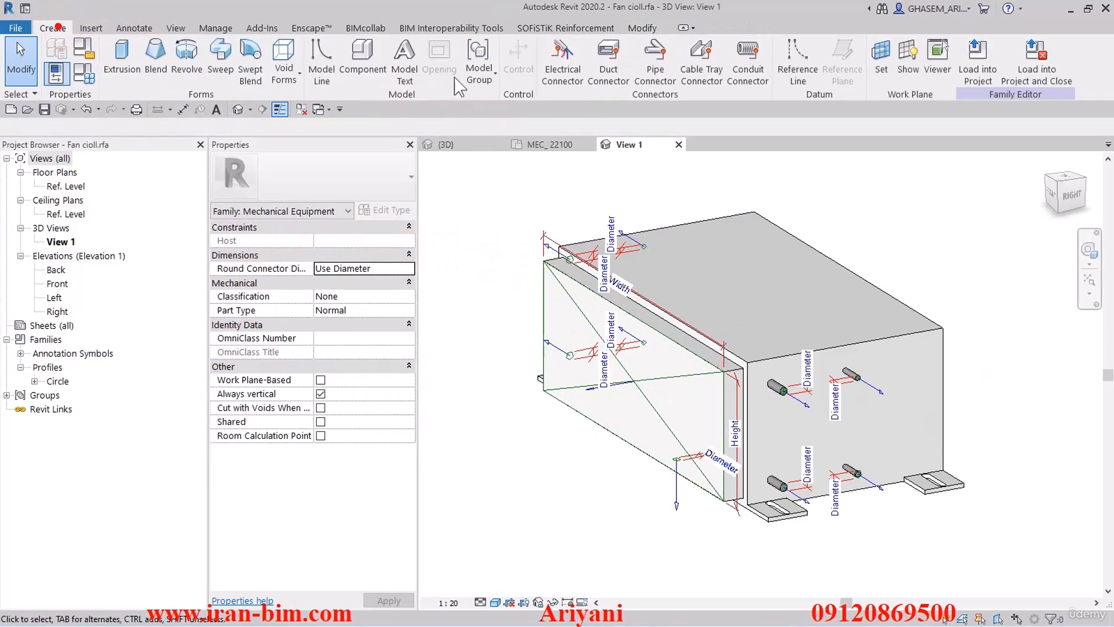
# Associate the rectangular supply air connector's flow with a new instance family parameter named Flow.
pyautogui.click(565, 299)
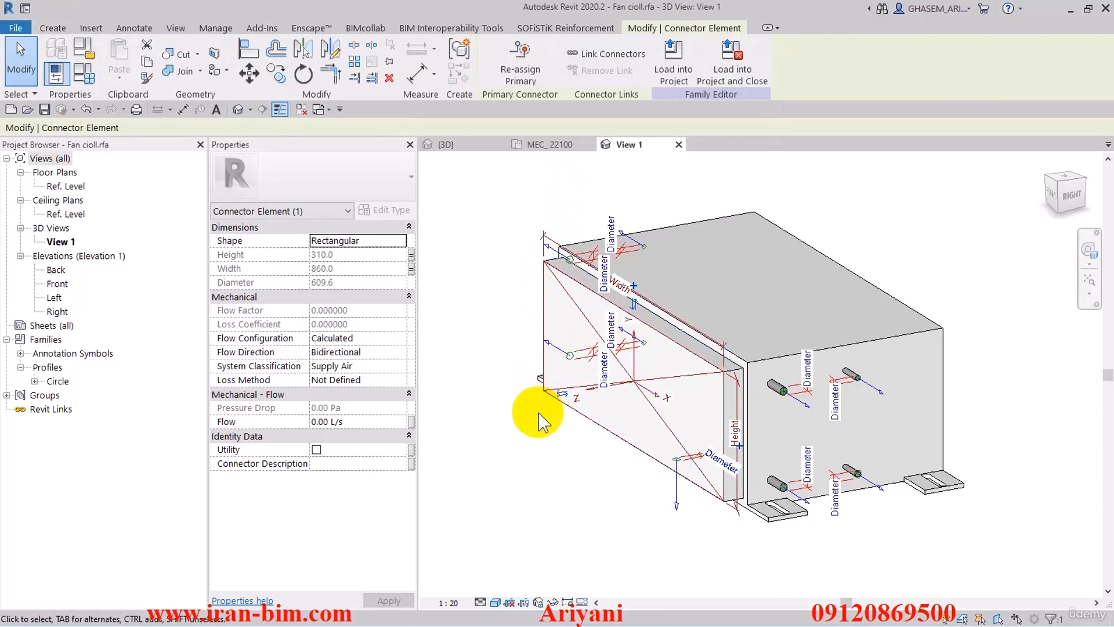
pyautogui.click(410, 421)
pyautogui.click(454, 405)
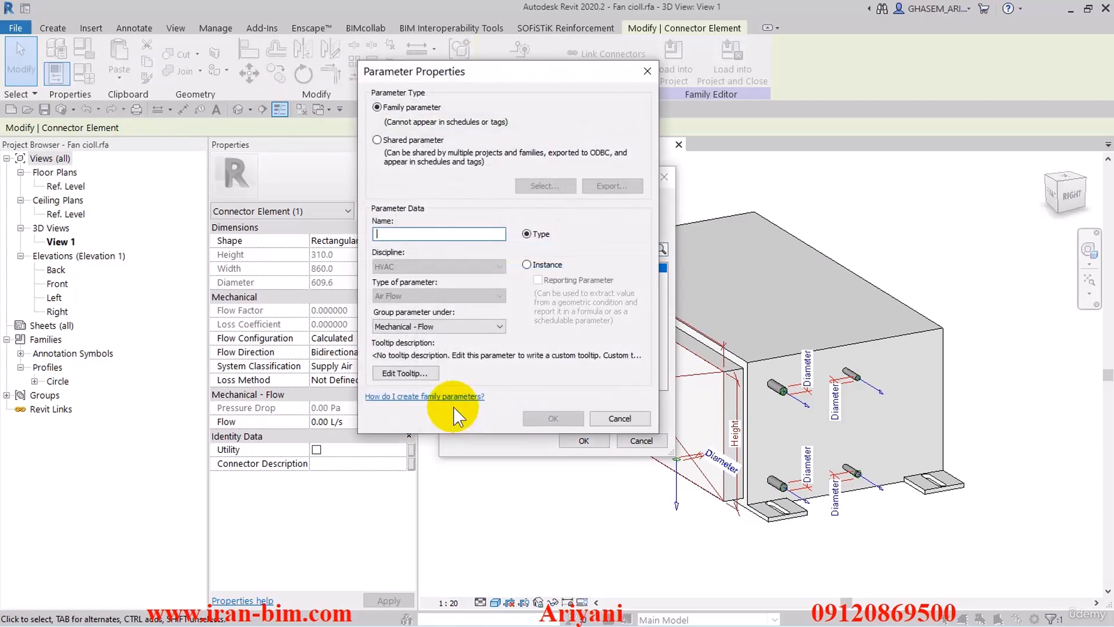
pyautogui.write('Flow')
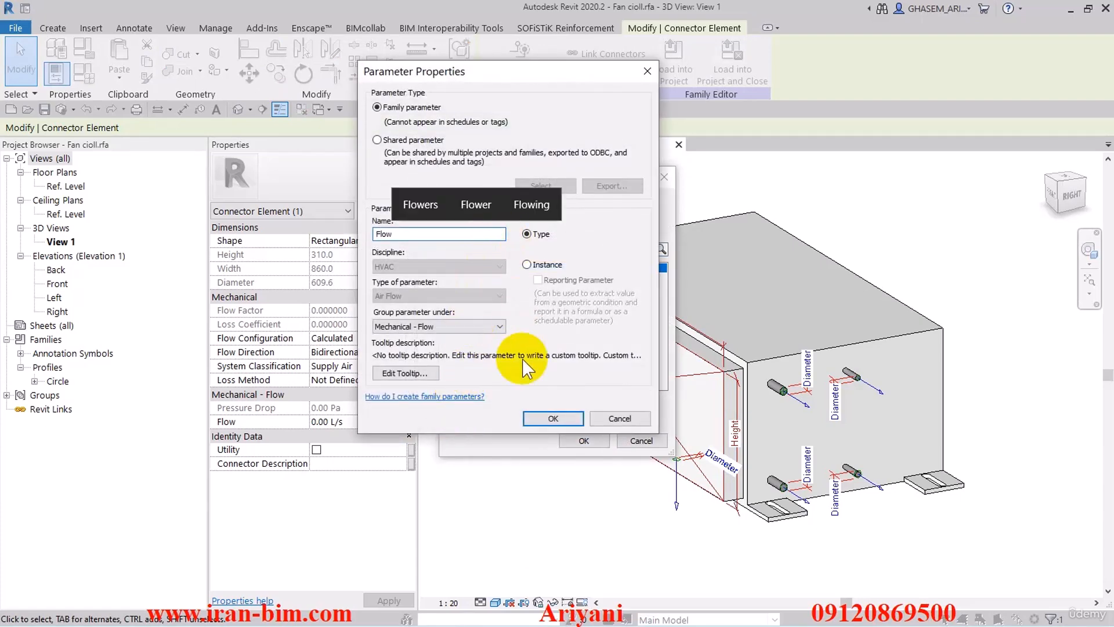
pyautogui.click(527, 264)
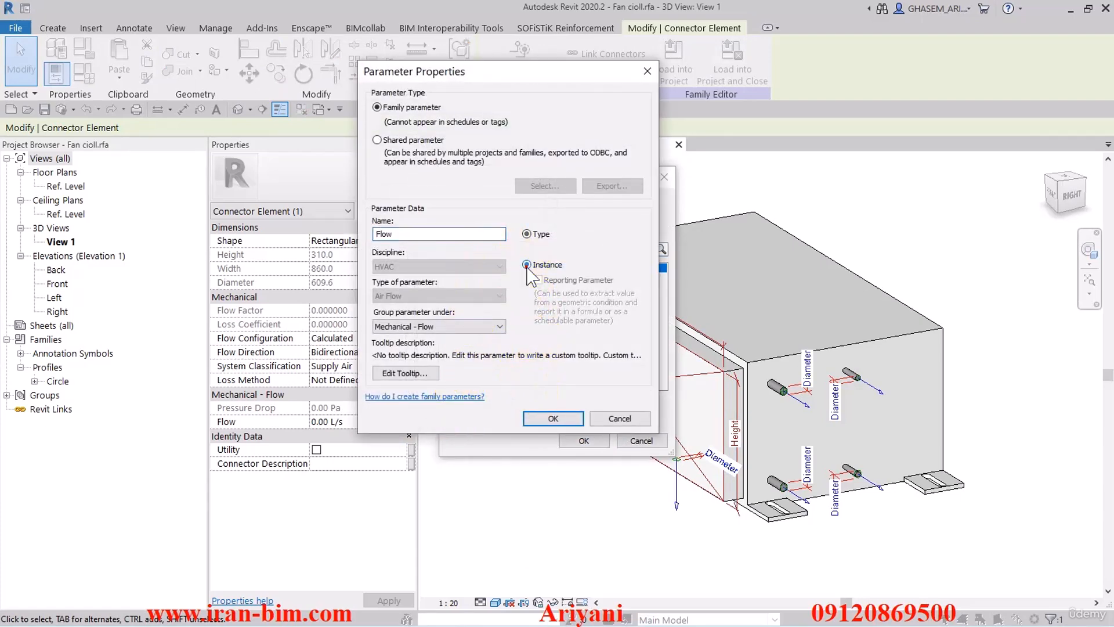
pyautogui.click(553, 418)
pyautogui.click(612, 370)
pyautogui.click(567, 470)
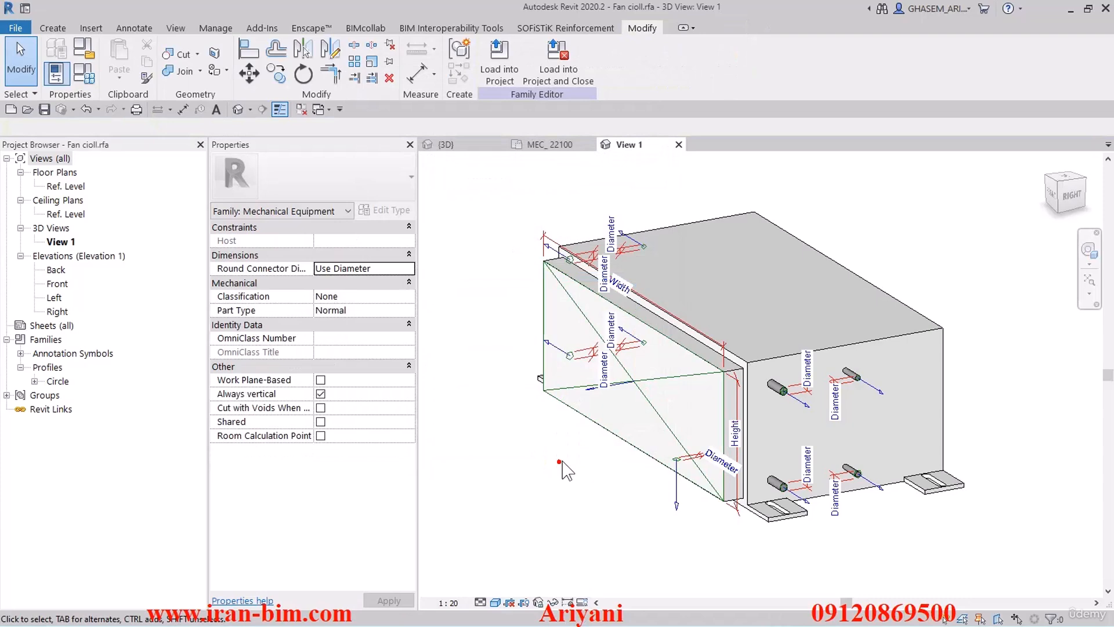
pyautogui.click(796, 387)
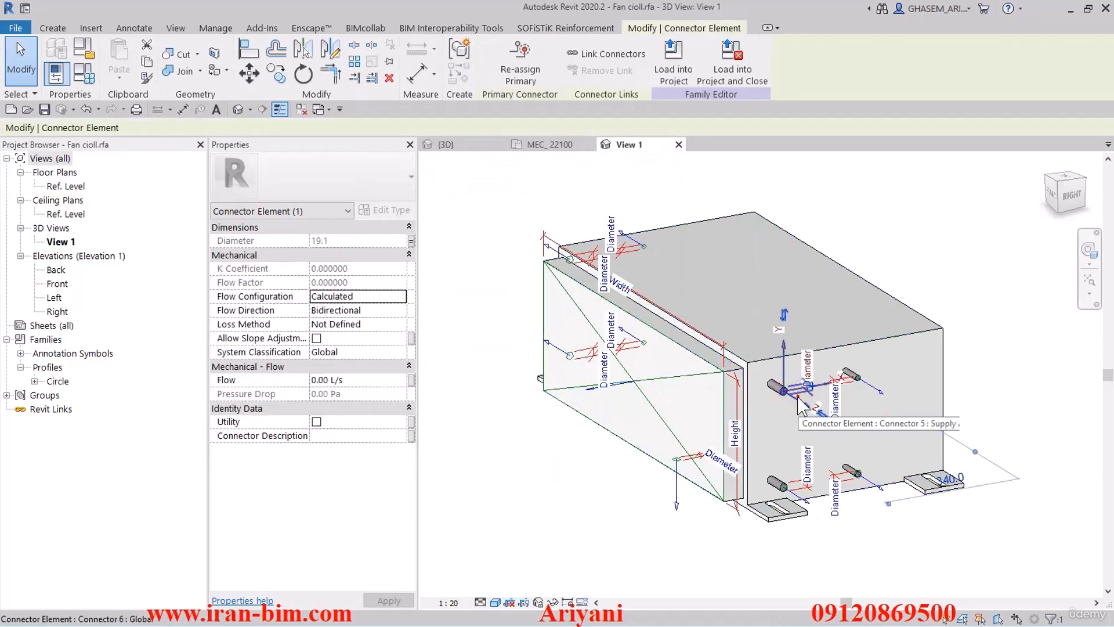
pyautogui.click(411, 379)
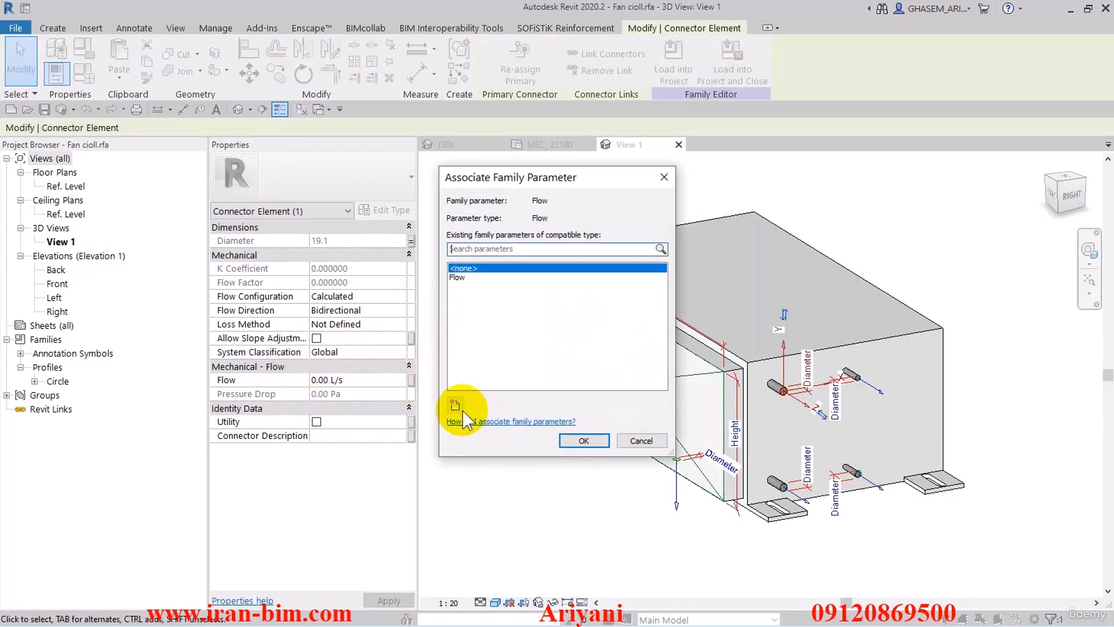
pyautogui.click(641, 441)
pyautogui.click(785, 480)
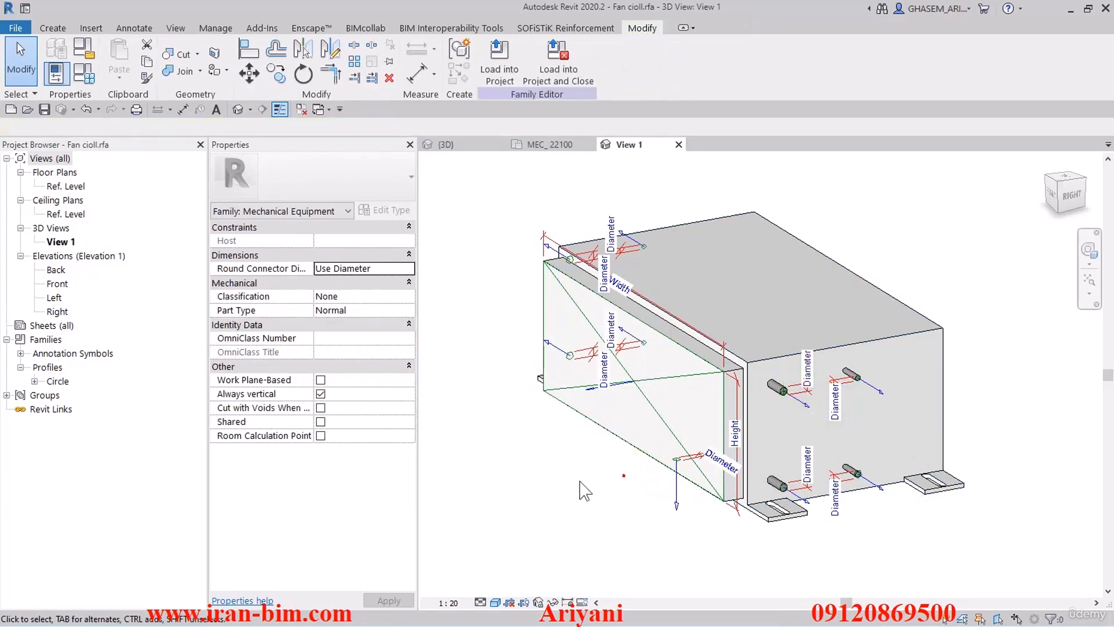
pyautogui.keyDown('shift'); pyautogui.moveTo(785, 480); pyautogui.dragTo(569, 512, button='middle'); pyautogui.keyUp('shift')
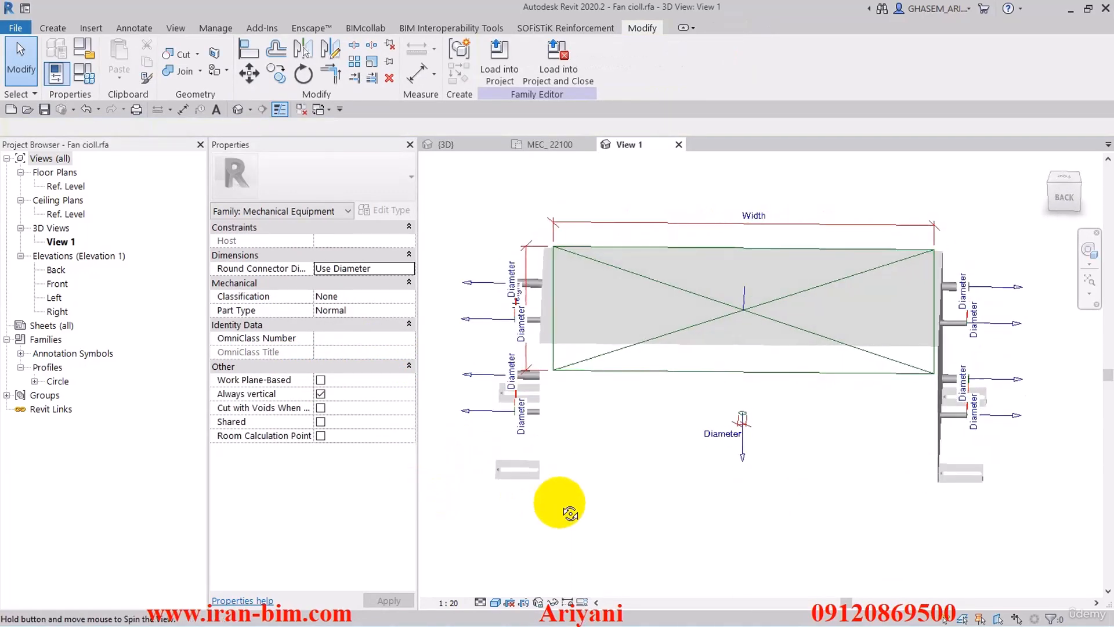
# Save the fan coil family over its existing file and load it into M-13-01-99.rvt, overwriting the existing version.
pyautogui.click(45, 111)
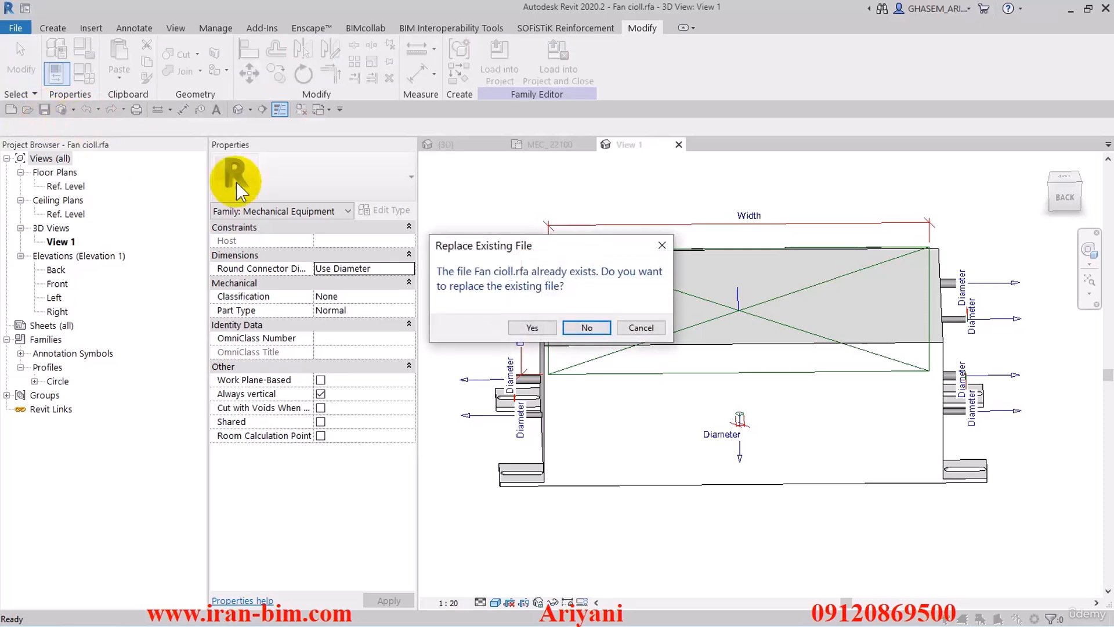
pyautogui.click(521, 328)
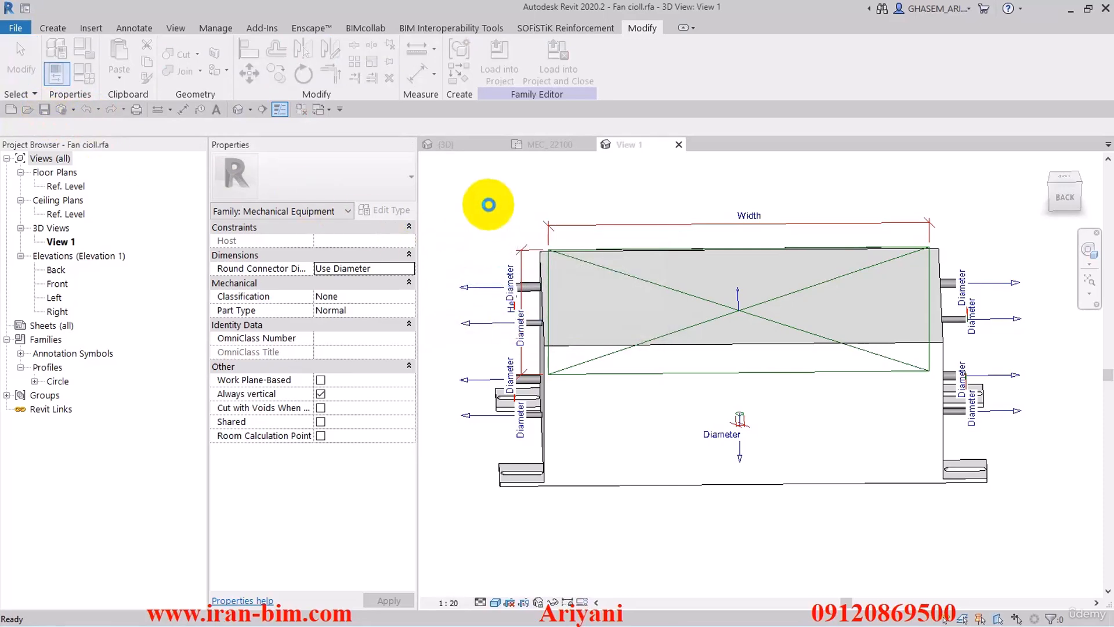
pyautogui.click(557, 73)
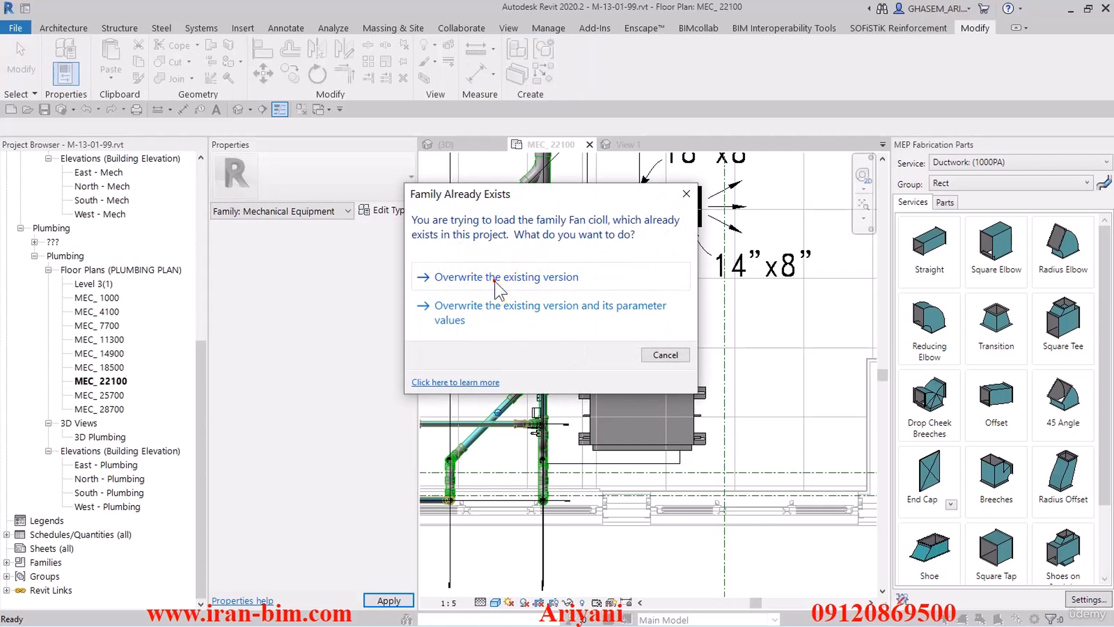
pyautogui.click(494, 278)
# Set the placed fan coil's height H to 0.4 and rotate the unit 180 degrees in the MEC_ 22100 plan.
pyautogui.click(633, 398)
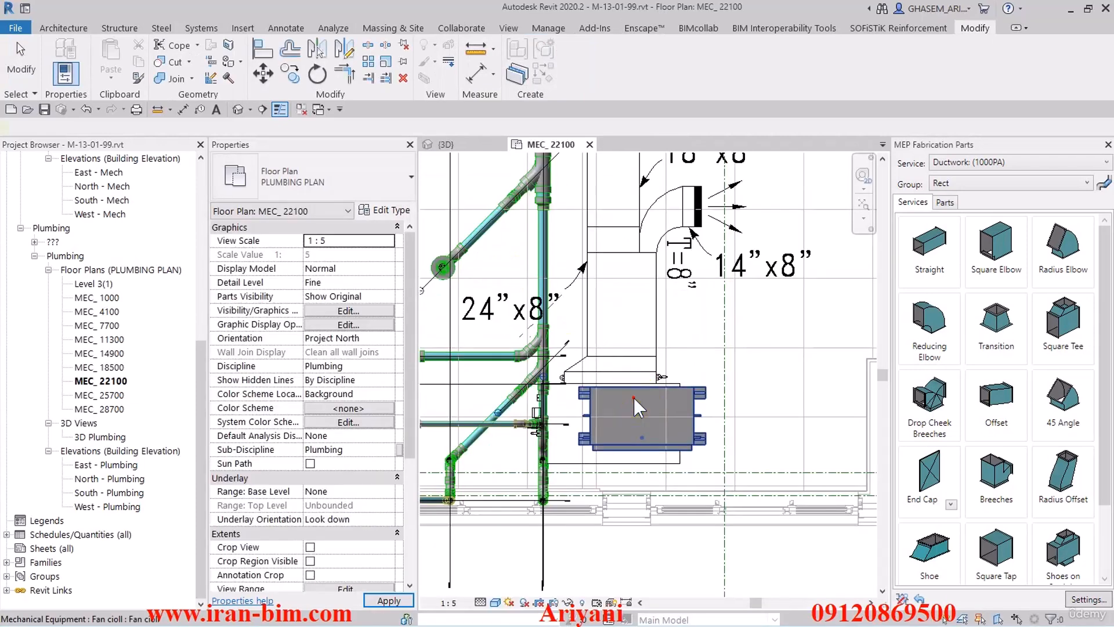
pyautogui.click(634, 398)
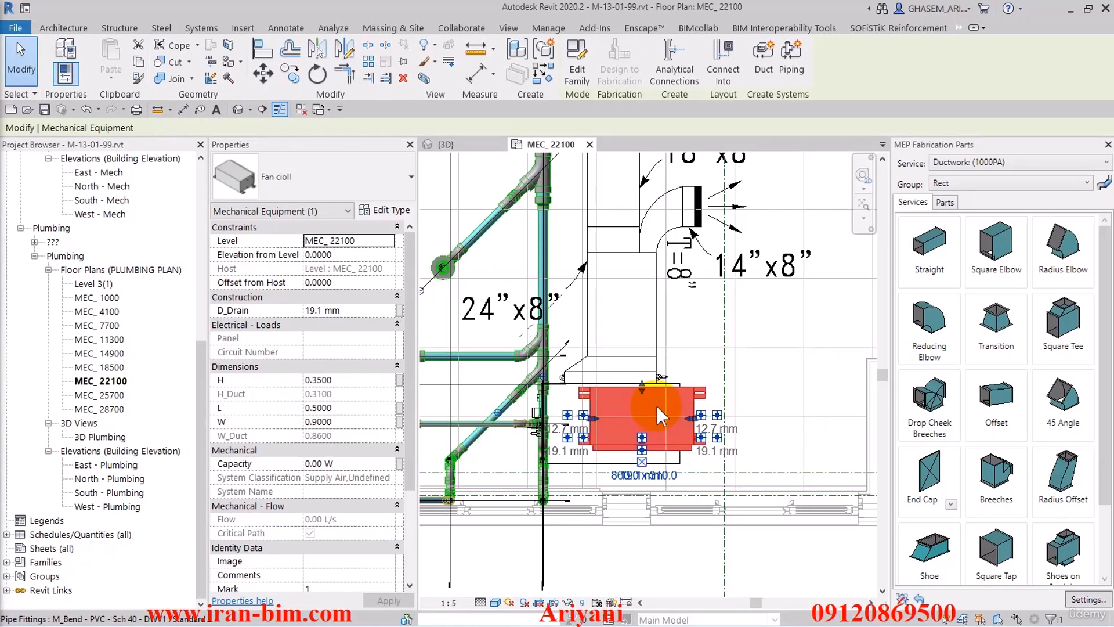
pyautogui.scroll(3, 688, 464)
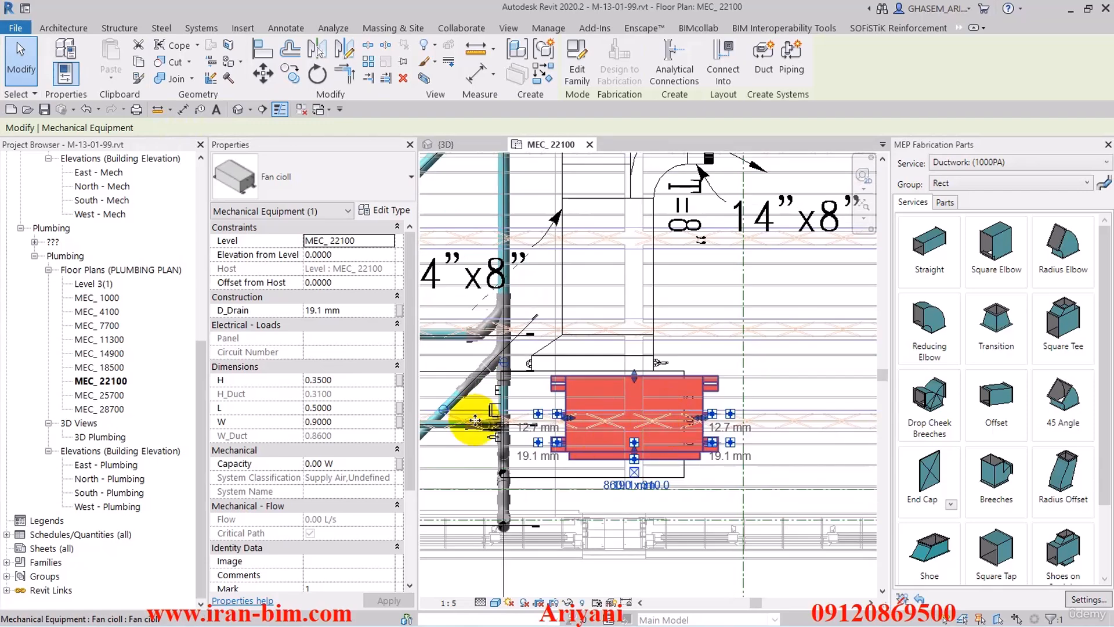
pyautogui.click(349, 379)
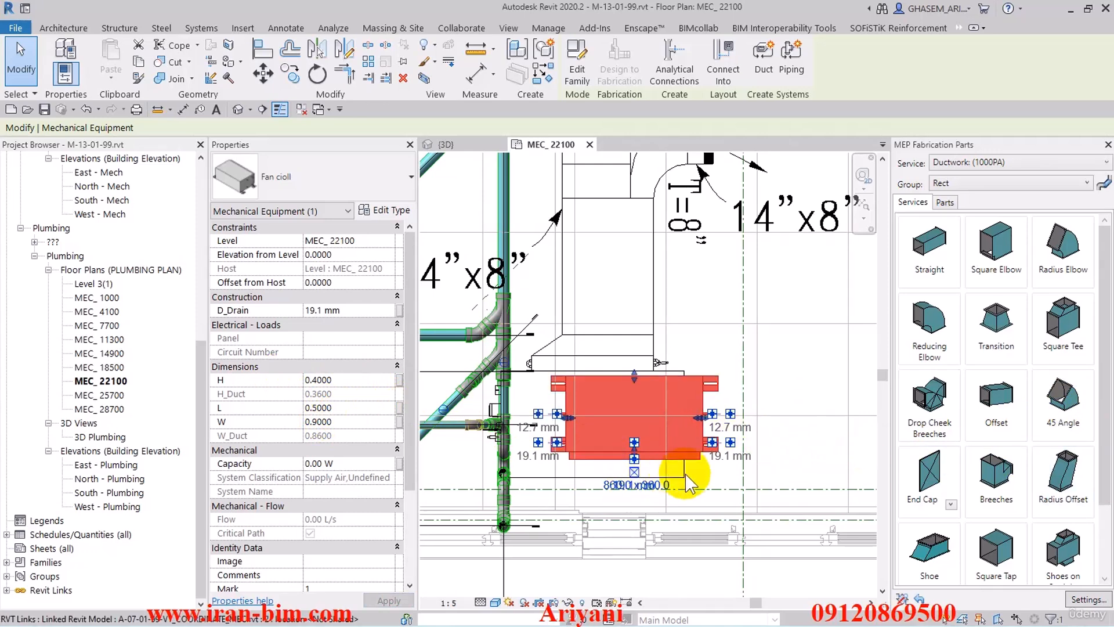
pyautogui.press('space')
pyautogui.press('space')
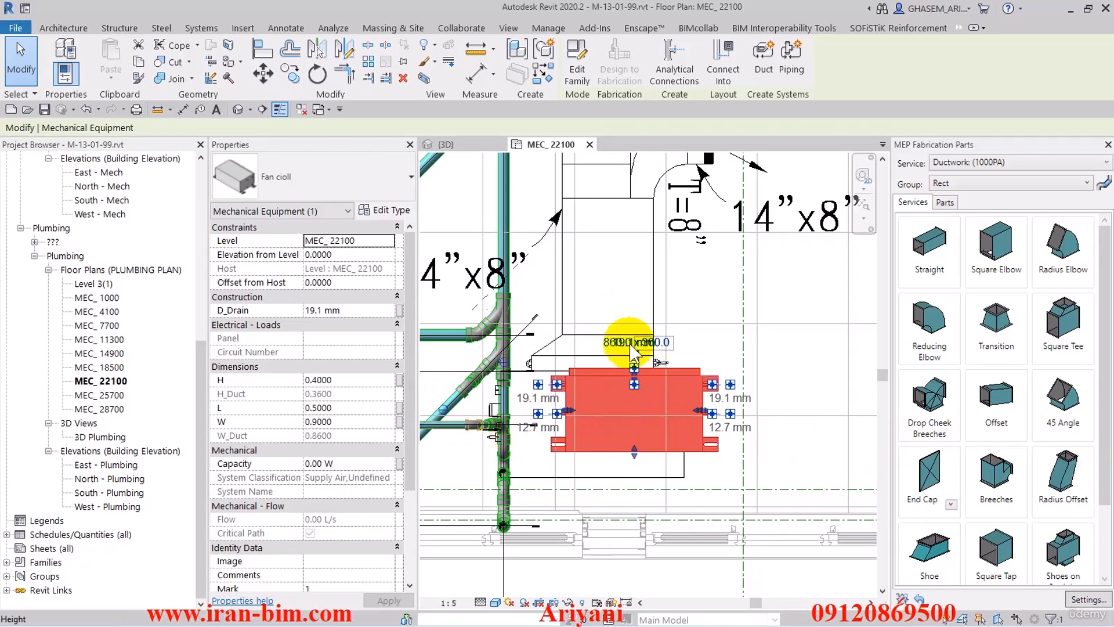
# Set the fan coil's length L to 0.7 and its width W to 1.25.
pyautogui.click(344, 409)
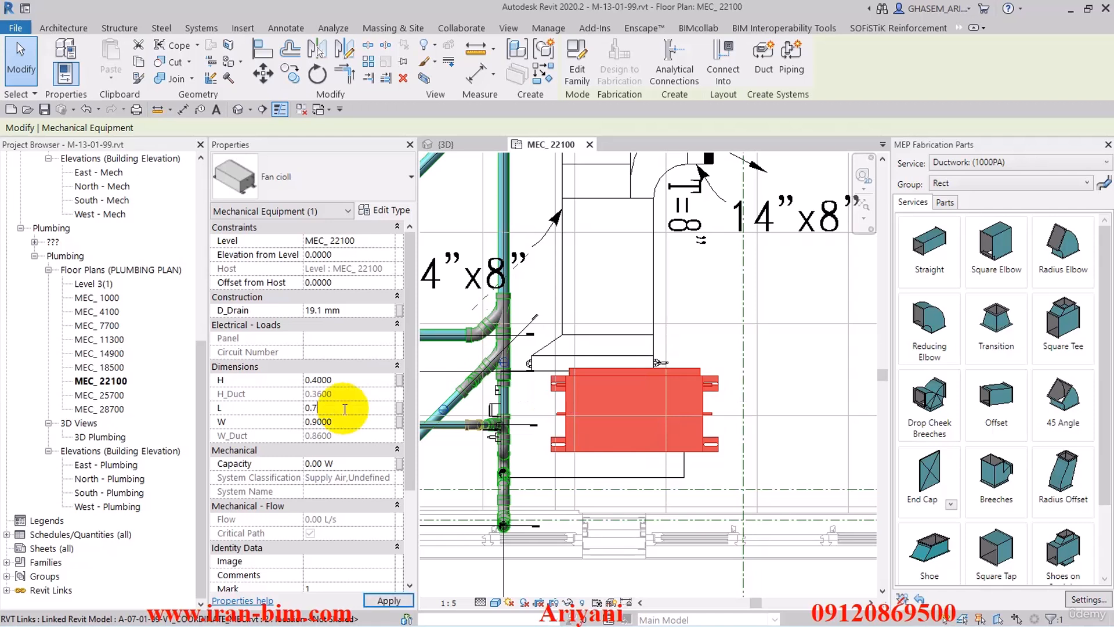
pyautogui.click(353, 423)
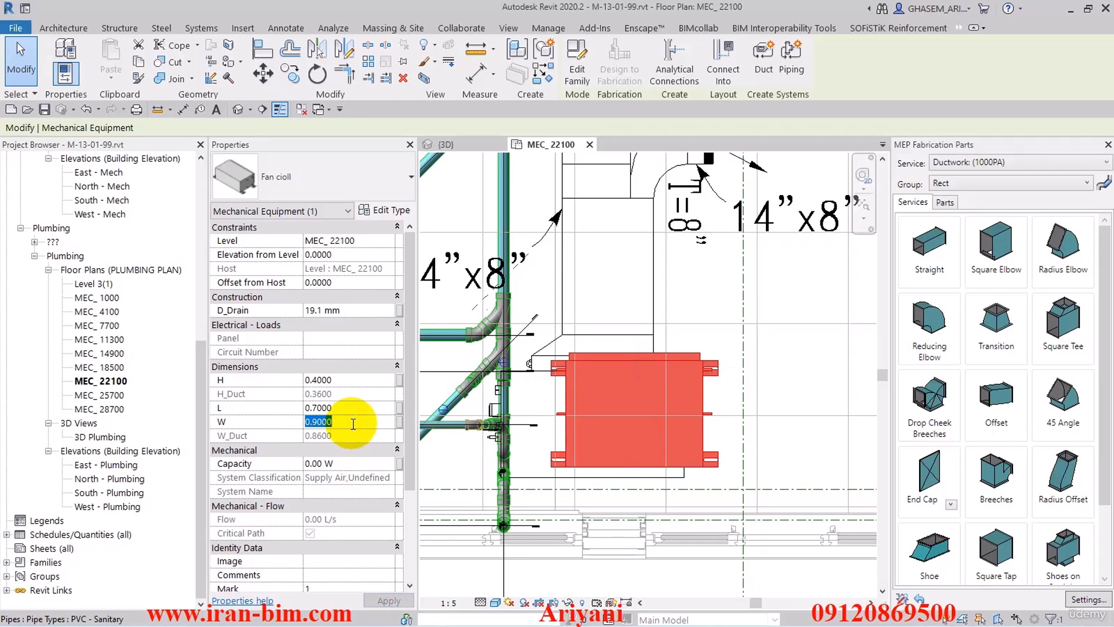
pyautogui.write('1.25')
pyautogui.click(710, 429)
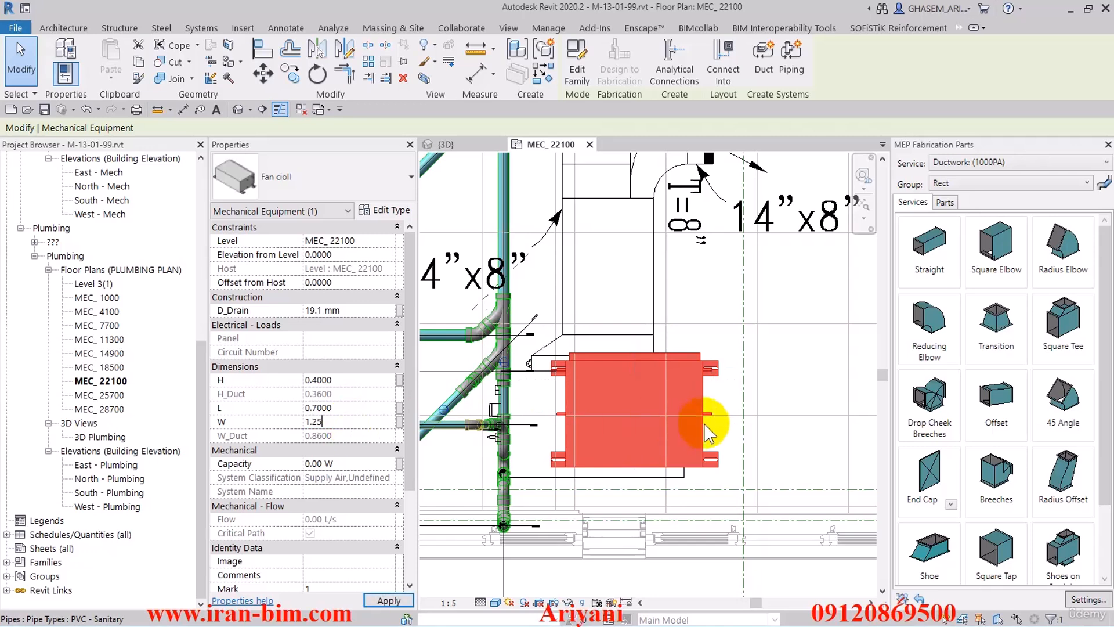
# Move the fan coil by its lower-right body corner onto the matching corner of the unit outline in the Cooling.dwg underlay.
pyautogui.moveTo(732, 452); pyautogui.dragTo(847, 428, button='middle')
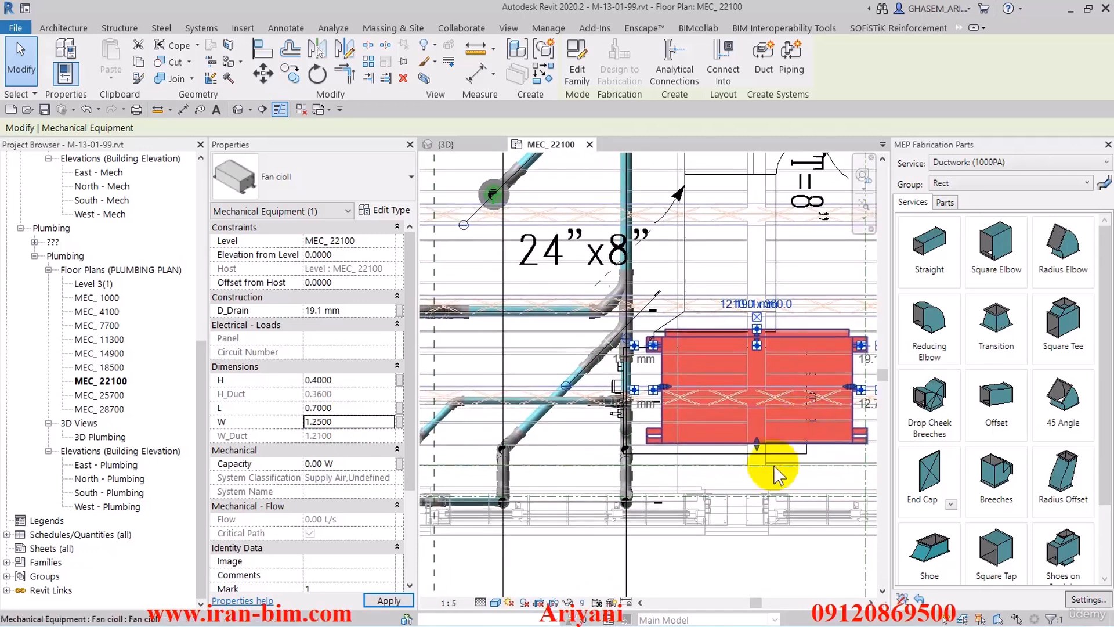
pyautogui.moveTo(764, 478); pyautogui.dragTo(724, 482, button='middle')
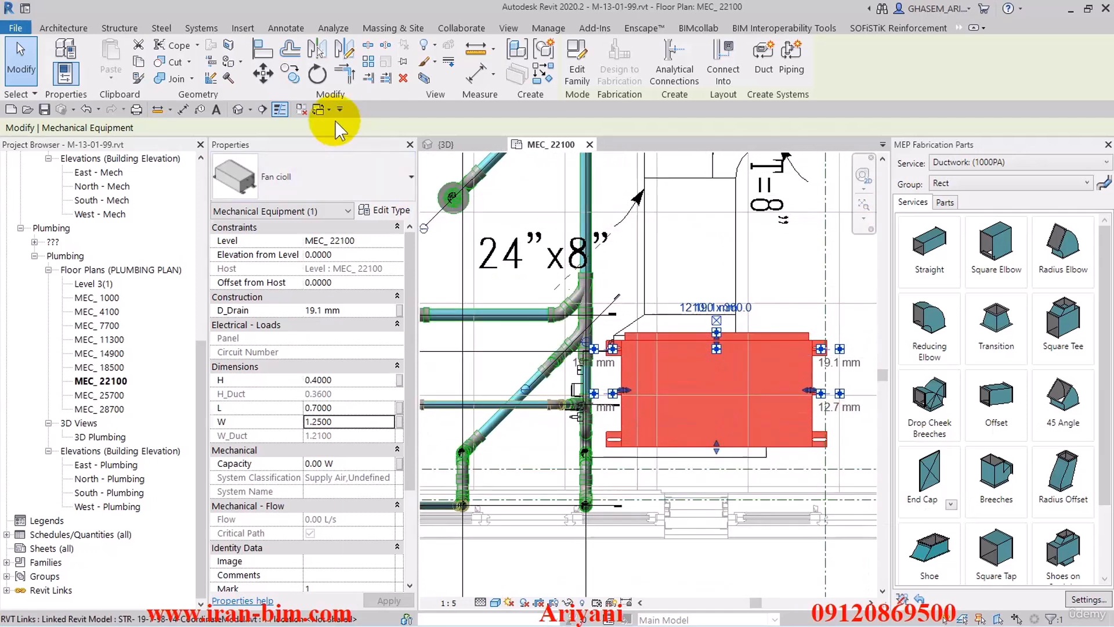
pyautogui.click(260, 73)
pyautogui.click(813, 448)
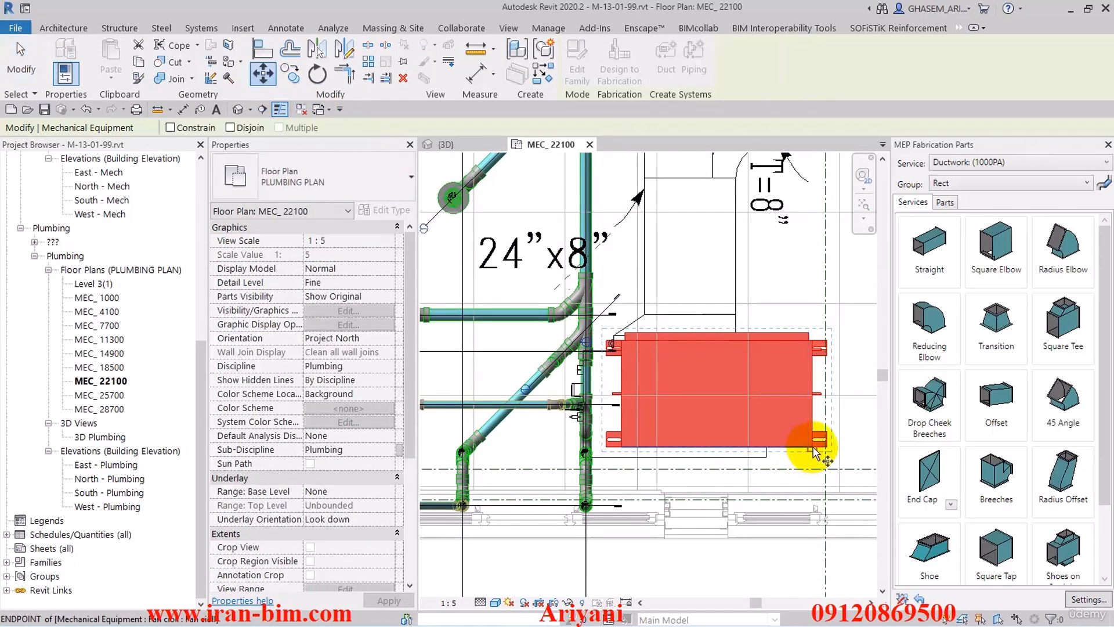
pyautogui.click(765, 462)
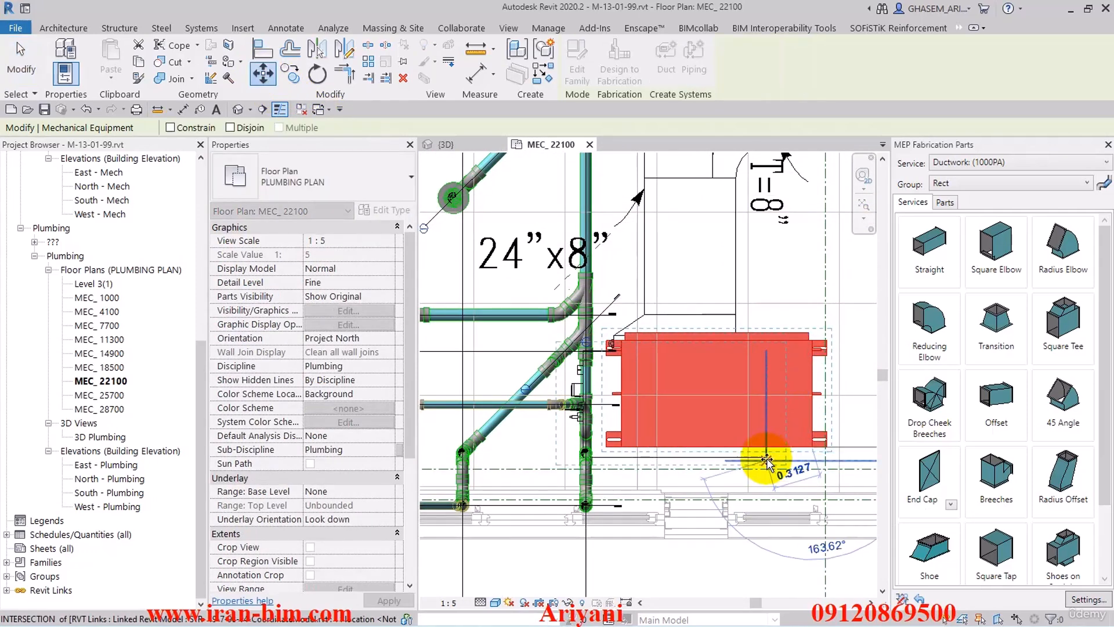
pyautogui.scroll(4, 766, 461)
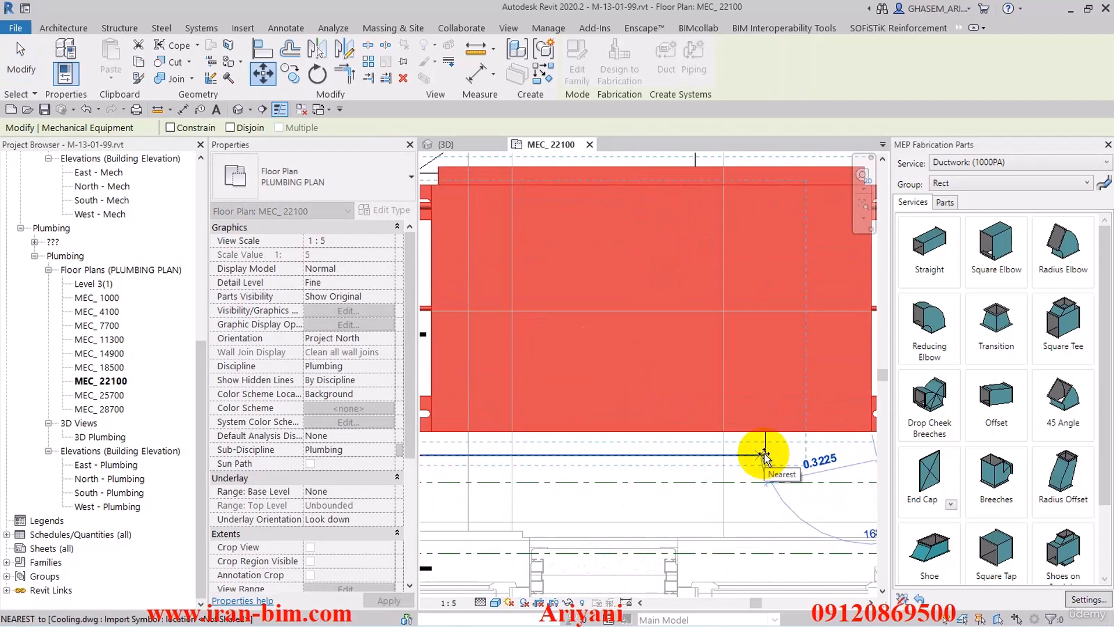
pyautogui.click(763, 455)
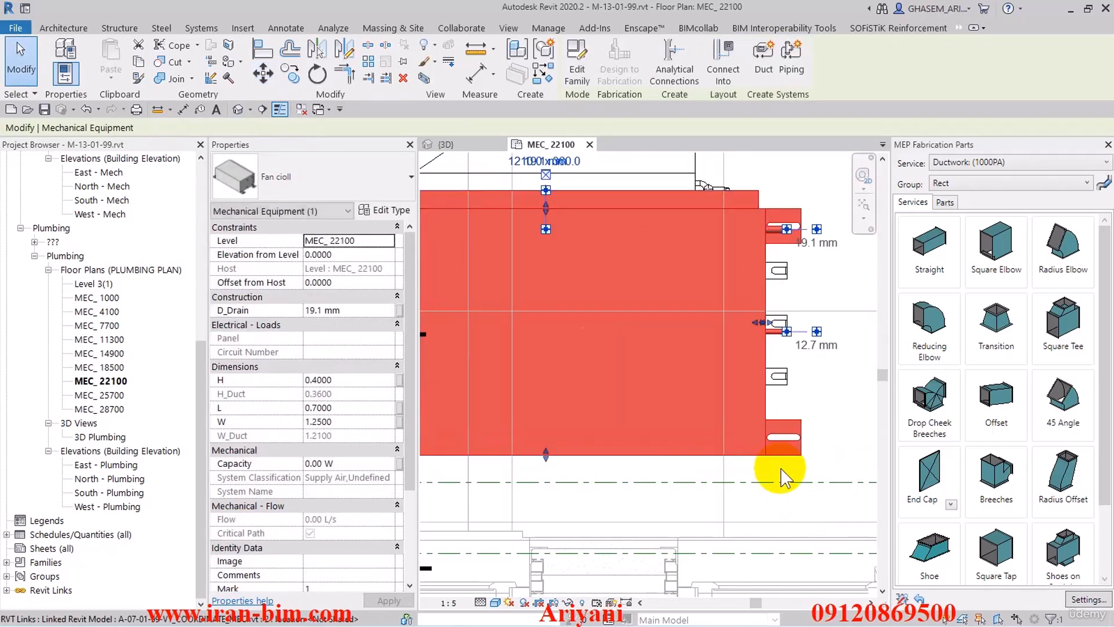
pyautogui.scroll(-2, 780, 469)
pyautogui.click(735, 473)
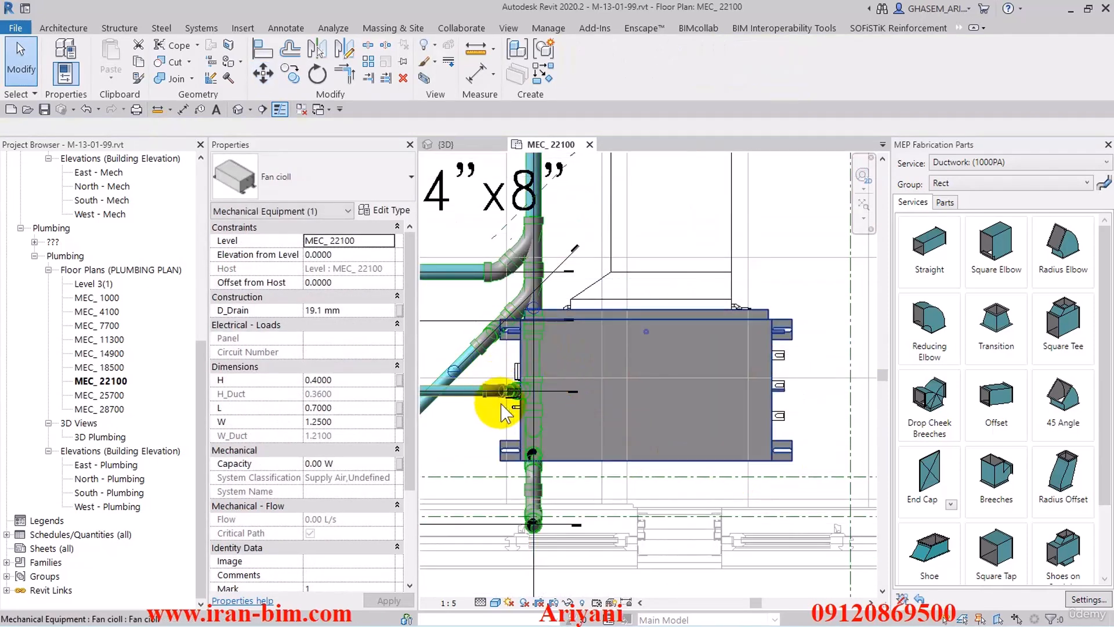
pyautogui.press('Escape')
# Raise the fan coil in the {3D} view by setting its Offset from Host to 2.95.
pyautogui.click(453, 144)
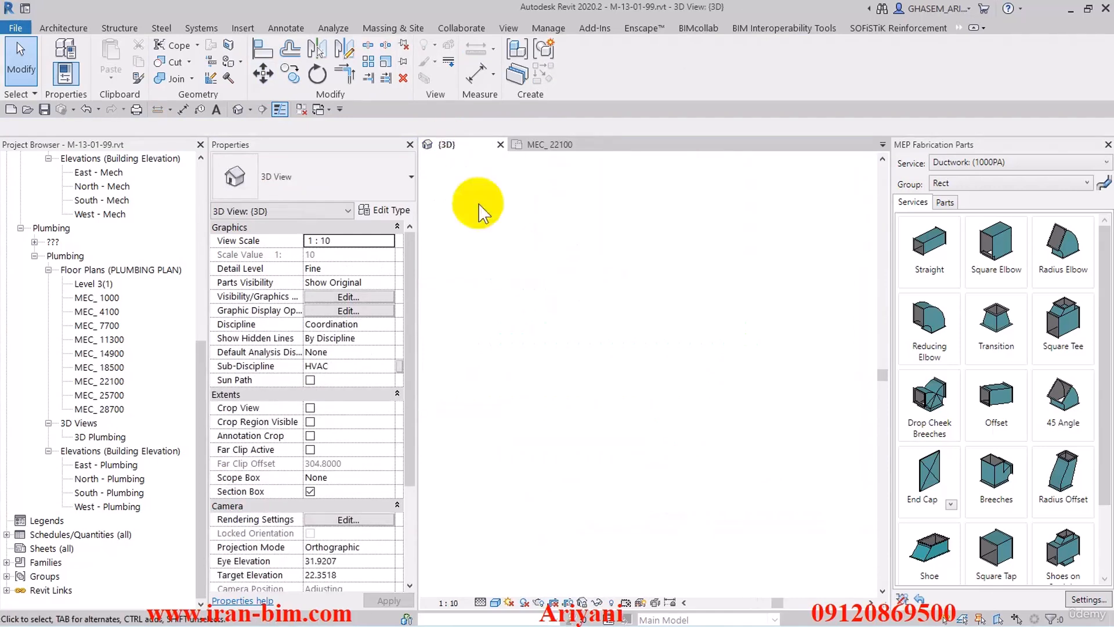
pyautogui.keyDown('shift'); pyautogui.moveTo(539, 347); pyautogui.dragTo(511, 349, button='middle'); pyautogui.keyUp('shift')
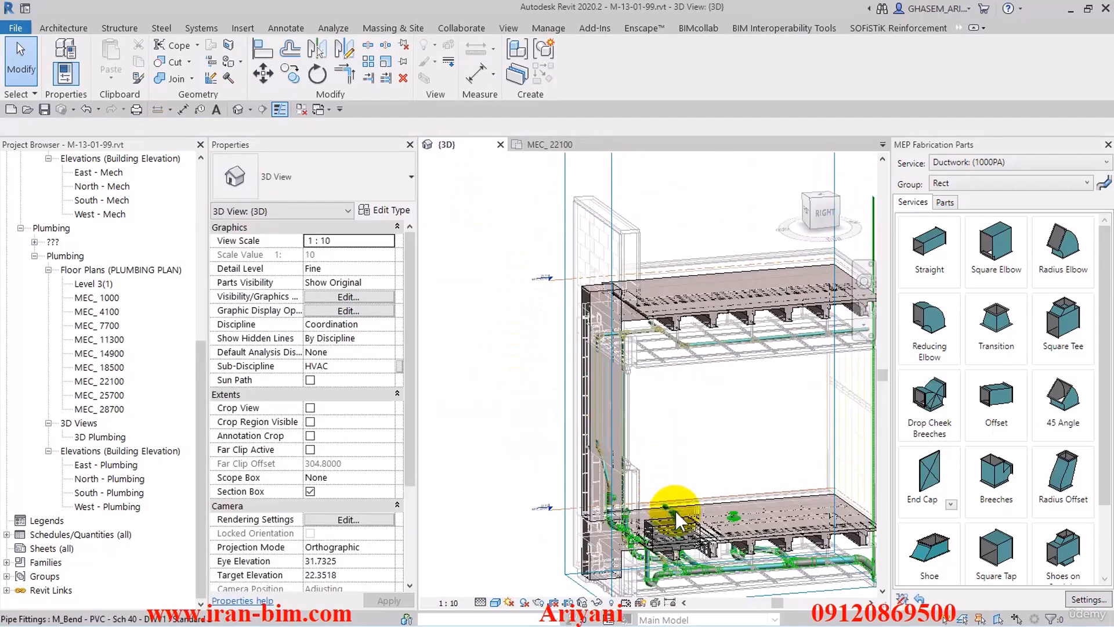
pyautogui.click(674, 521)
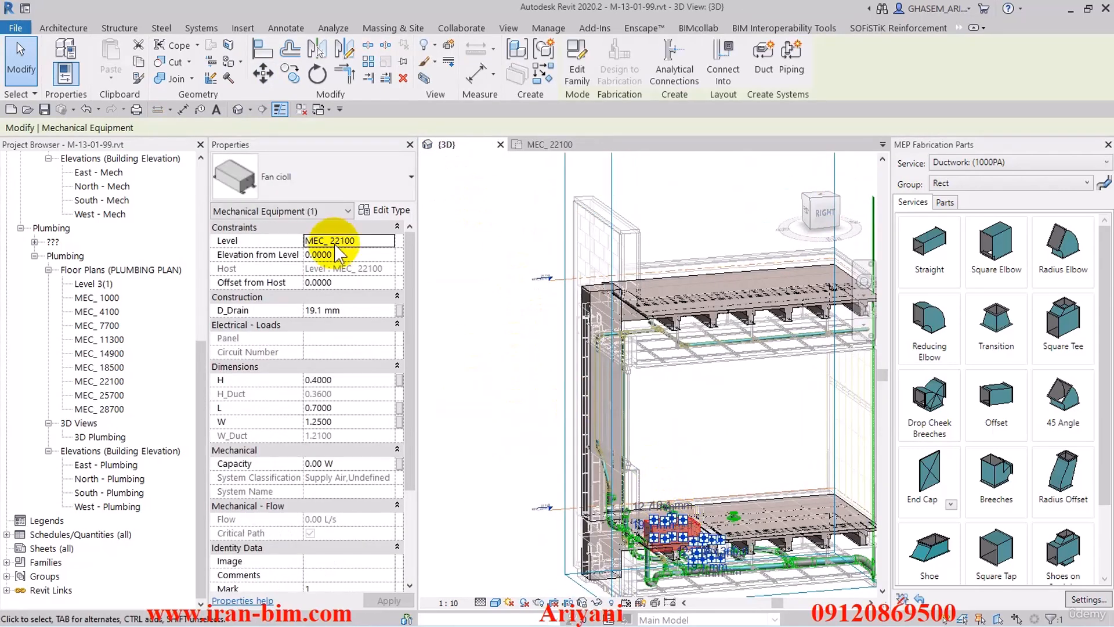
pyautogui.click(349, 282)
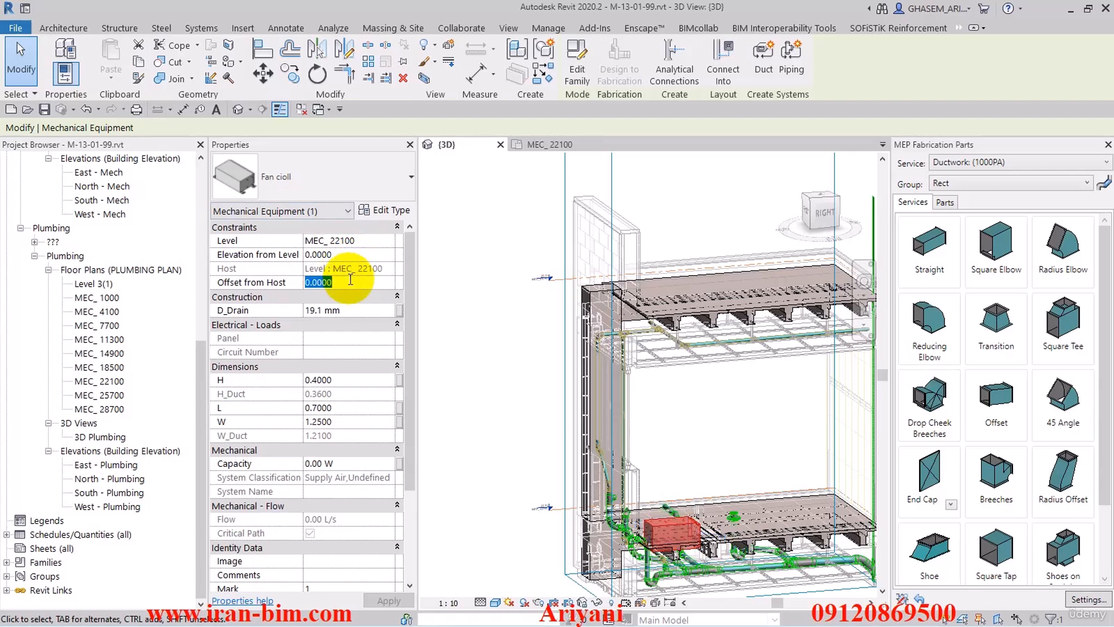
pyautogui.press('Return')
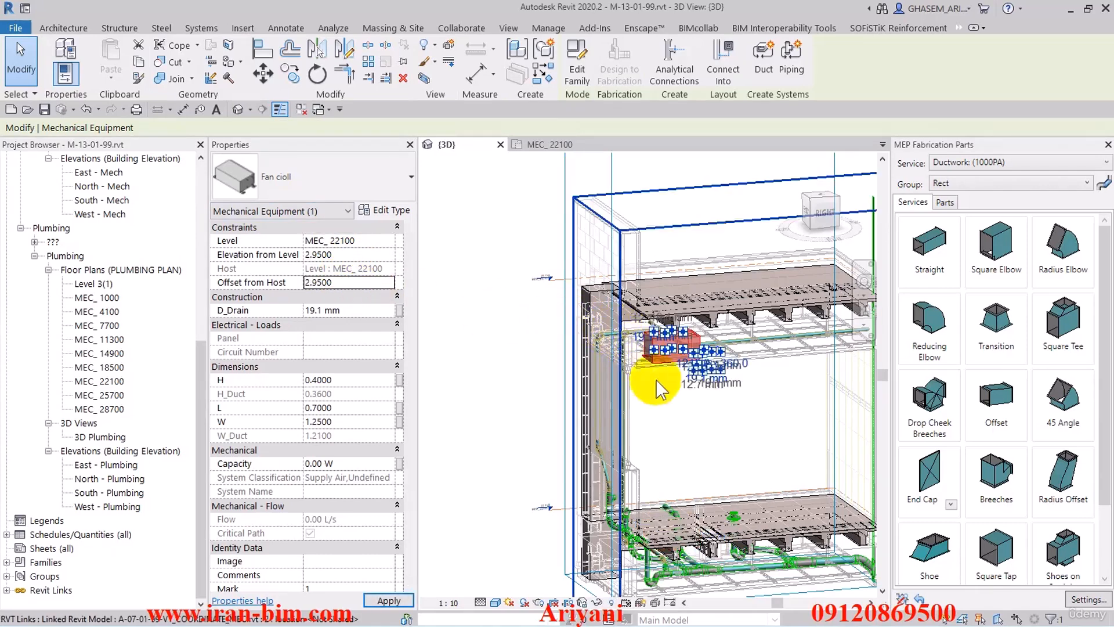
# Open the visibility and graphics overrides of the {3D} view.
pyautogui.keyDown('shift'); pyautogui.moveTo(773, 413); pyautogui.dragTo(395, 330, button='middle'); pyautogui.keyUp('shift')
pyautogui.click(529, 382)
pyautogui.click(388, 323)
pyautogui.click(387, 323)
pyautogui.click(447, 320)
pyautogui.click(348, 296)
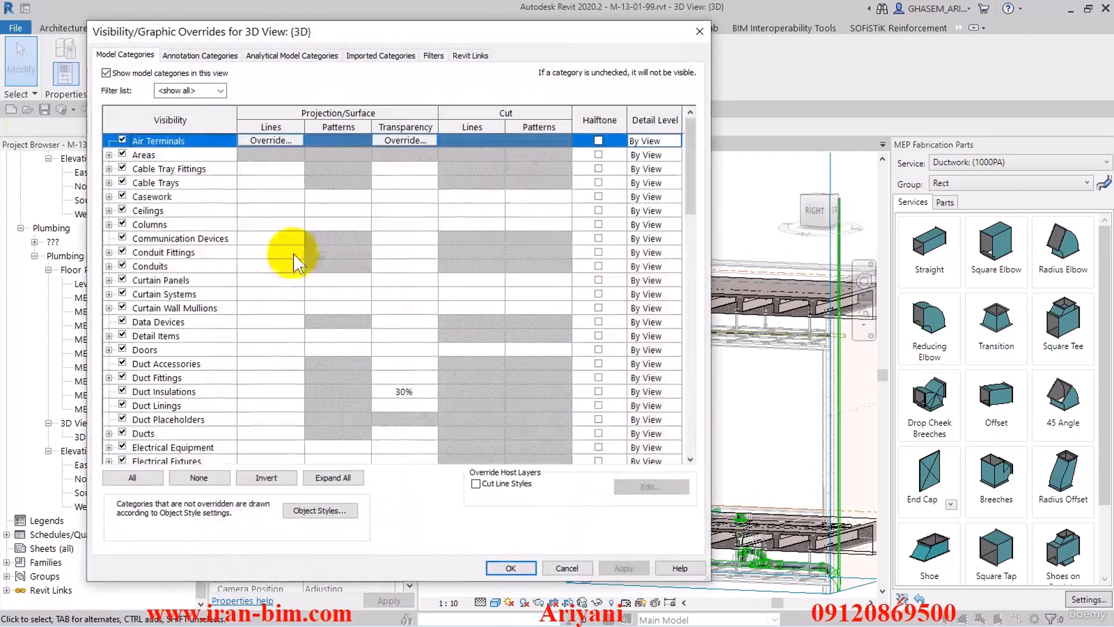
pyautogui.click(279, 251)
pyautogui.press('w')
pyautogui.scroll(-1, 206, 255)
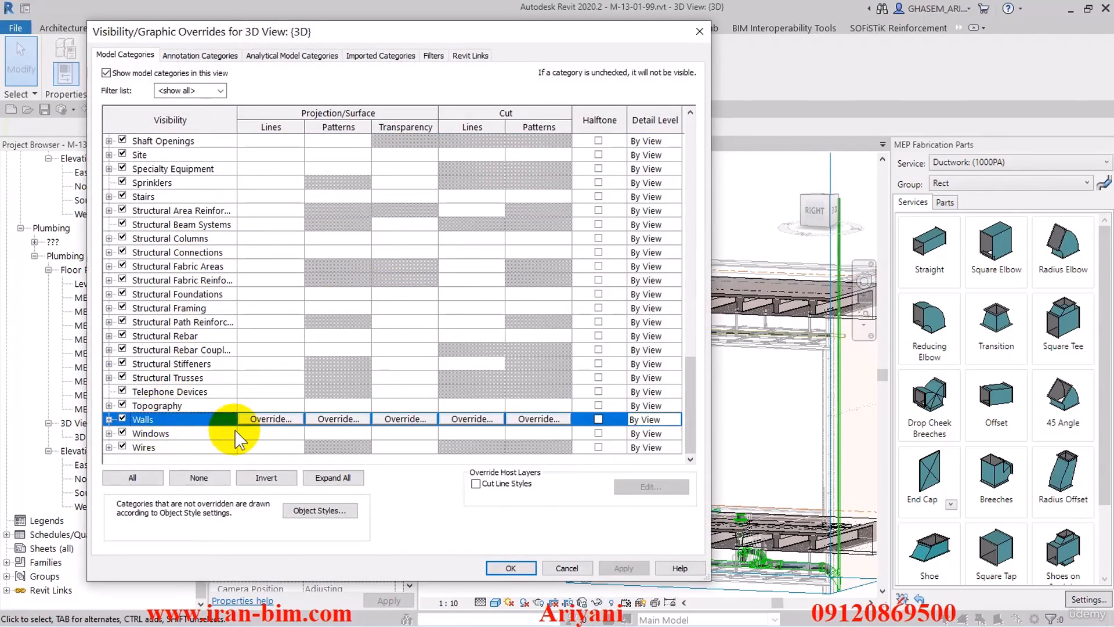
pyautogui.click(421, 419)
pyautogui.click(490, 303)
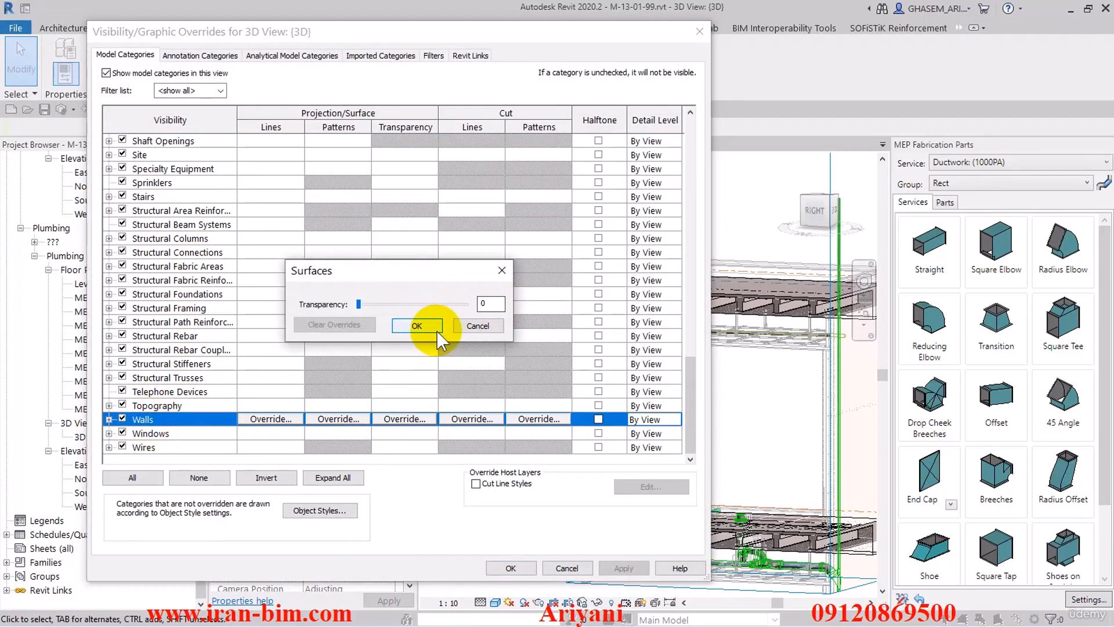
pyautogui.click(470, 325)
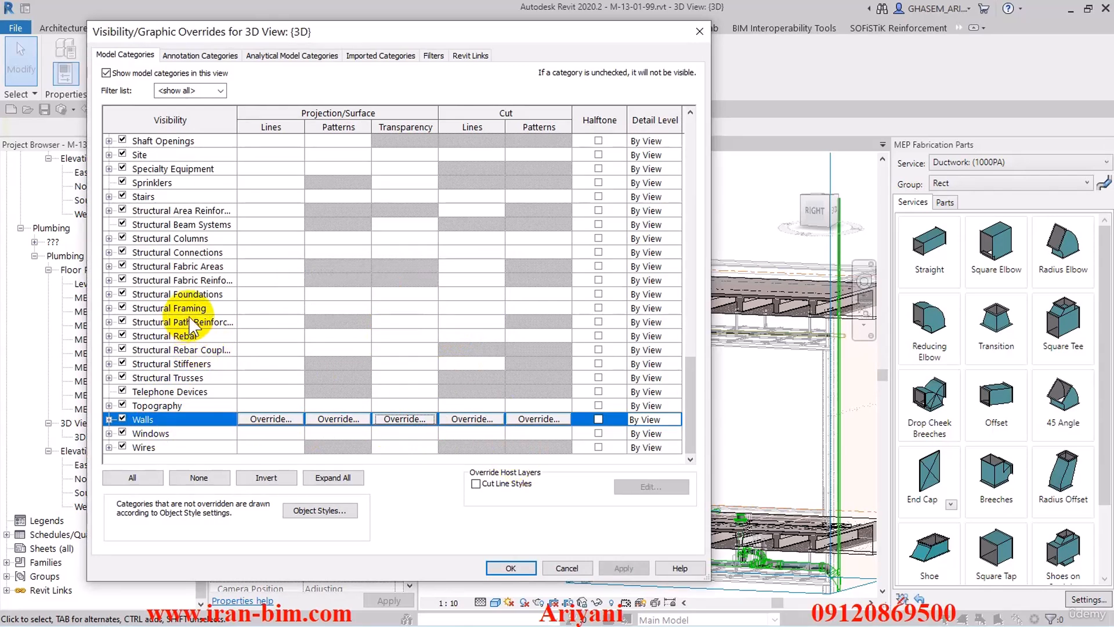
pyautogui.click(193, 281)
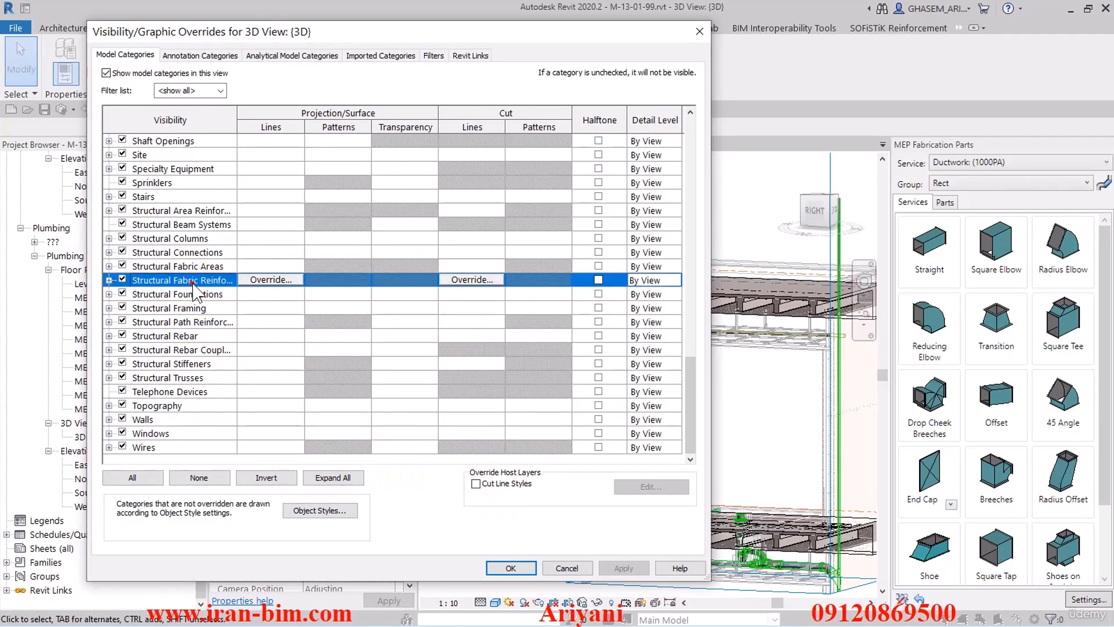
# Turn off the underlay display for both linked Revit models in the {3D} view and apply the overrides.
pyautogui.click(468, 56)
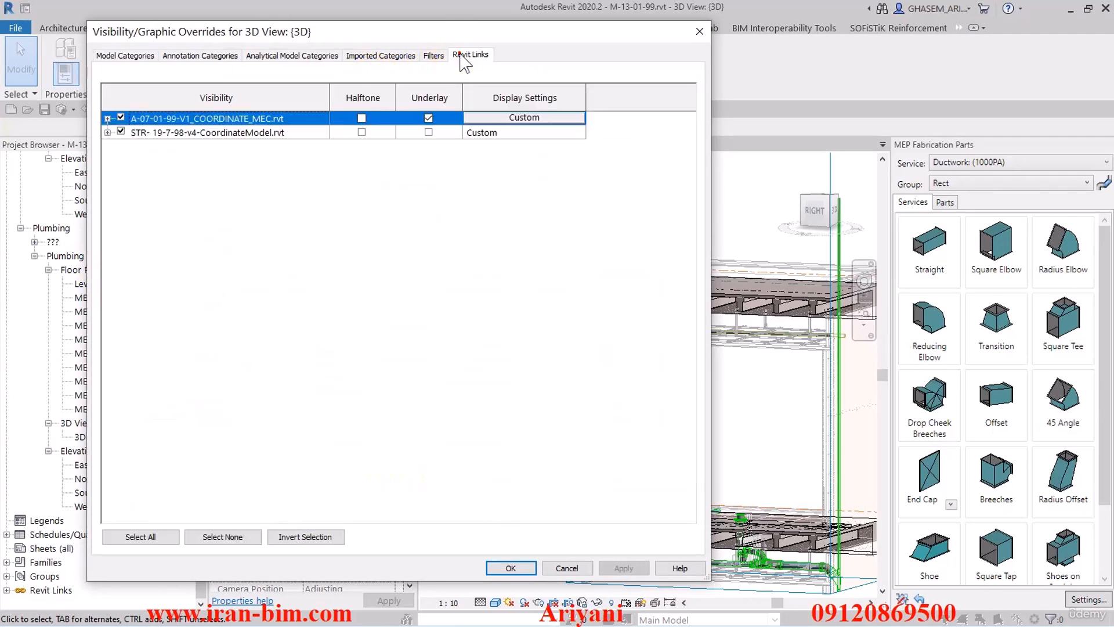
pyautogui.click(428, 132)
pyautogui.click(428, 118)
pyautogui.click(428, 133)
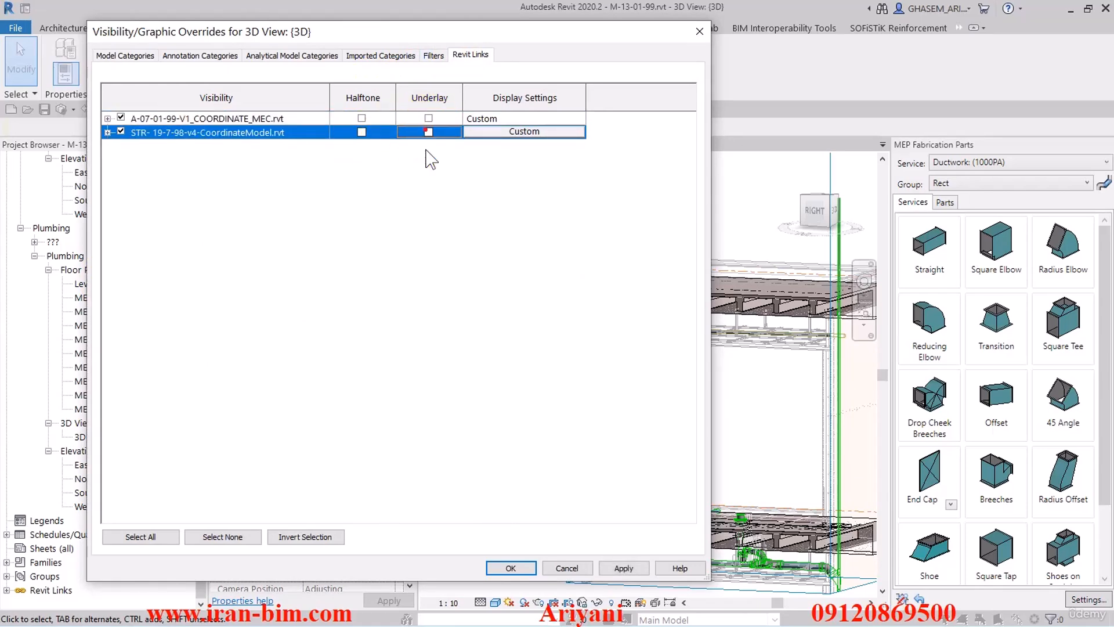
pyautogui.click(625, 570)
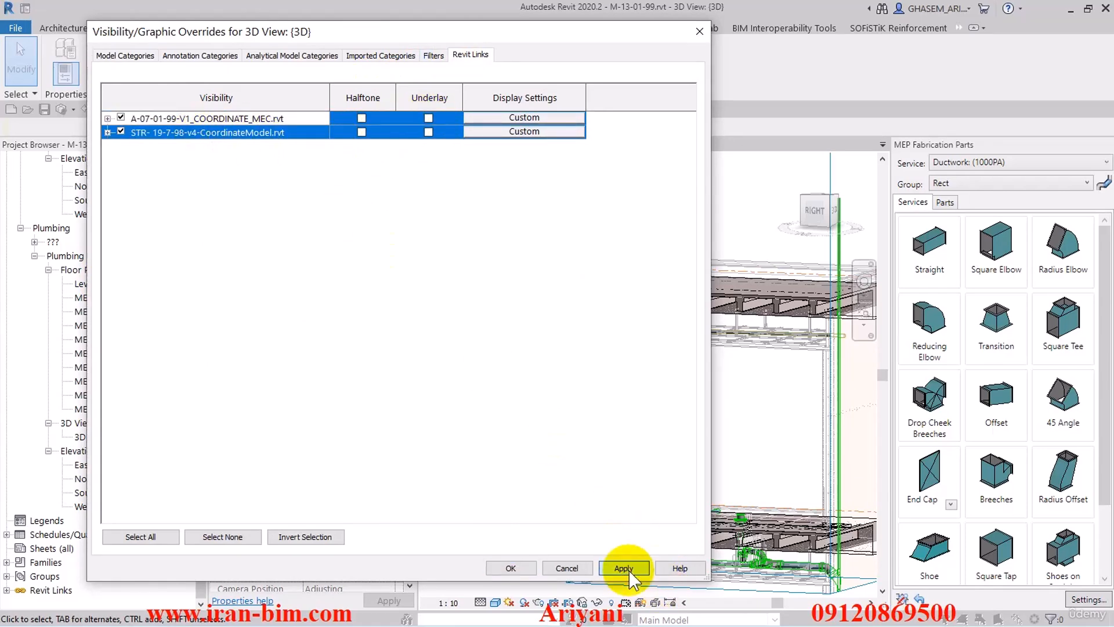
pyautogui.click(510, 567)
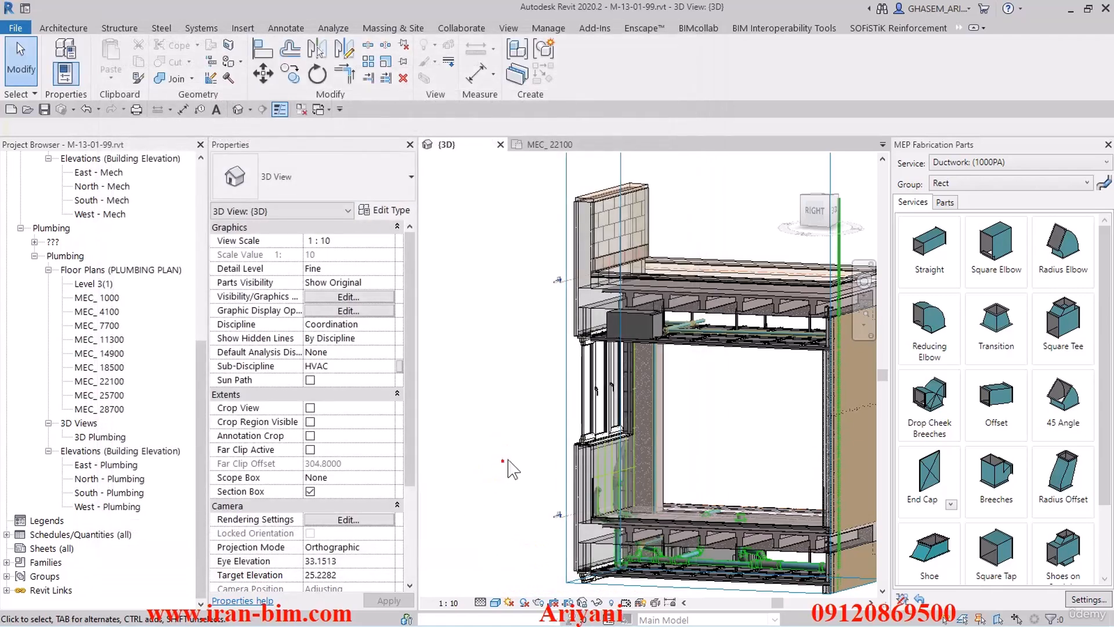
# Set the fan coil's Offset from Host to 3 in the {3D} view.
pyautogui.keyDown('shift'); pyautogui.moveTo(476, 490); pyautogui.dragTo(616, 436, button='middle'); pyautogui.keyUp('shift')
pyautogui.scroll(5, 630, 365)
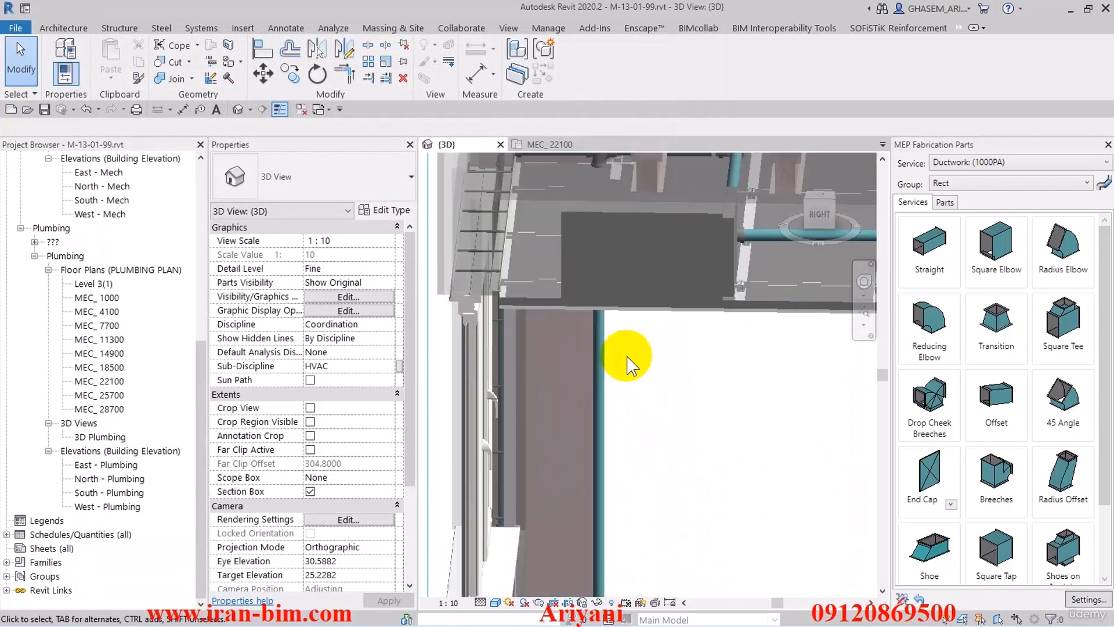
pyautogui.moveTo(621, 381); pyautogui.dragTo(614, 442, button='middle')
pyautogui.click(589, 321)
pyautogui.keyDown('shift'); pyautogui.moveTo(622, 402); pyautogui.dragTo(650, 380, button='middle'); pyautogui.keyUp('shift')
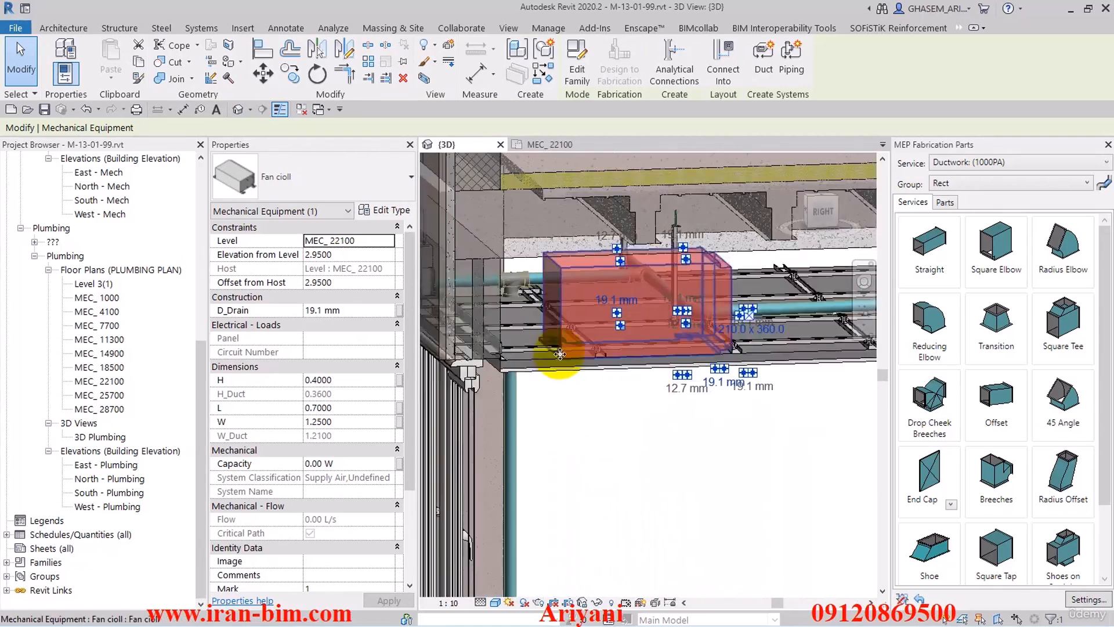
pyautogui.scroll(3, 549, 347)
pyautogui.click(351, 283)
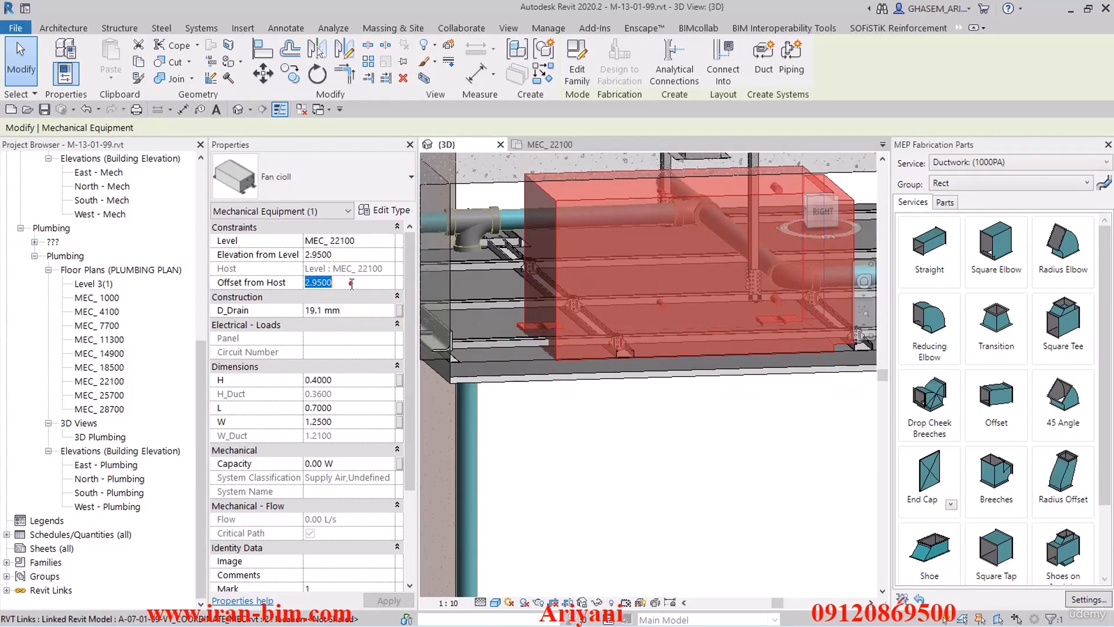
pyautogui.write('3')
pyautogui.press('Return')
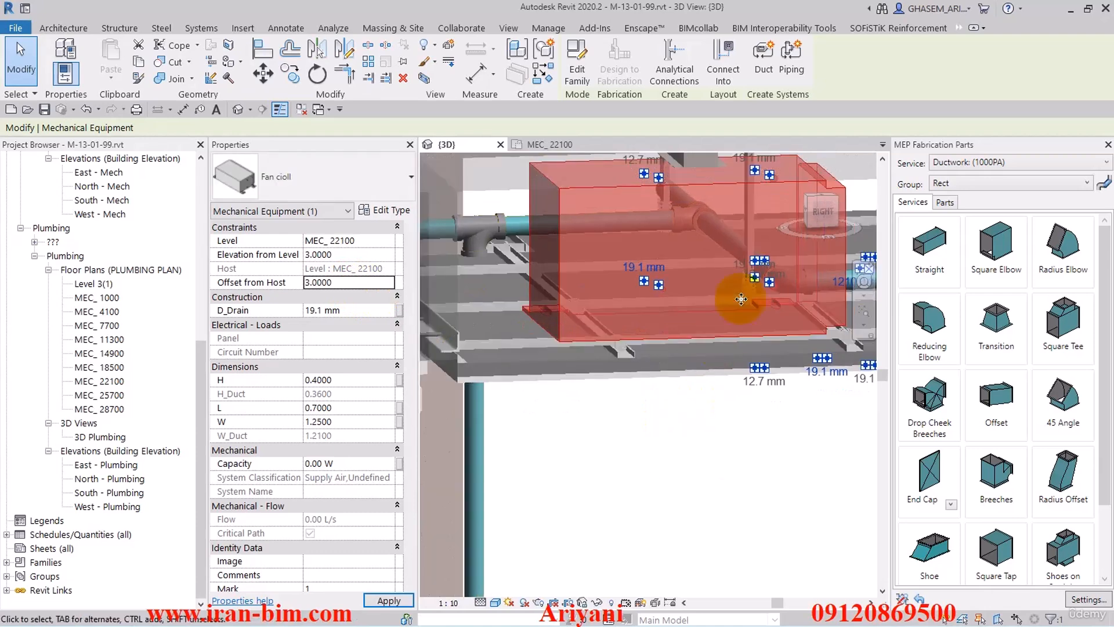
# View the fan coil from the Right and try Offset from Host values of 2.95 and 2.97.
pyautogui.click(820, 213)
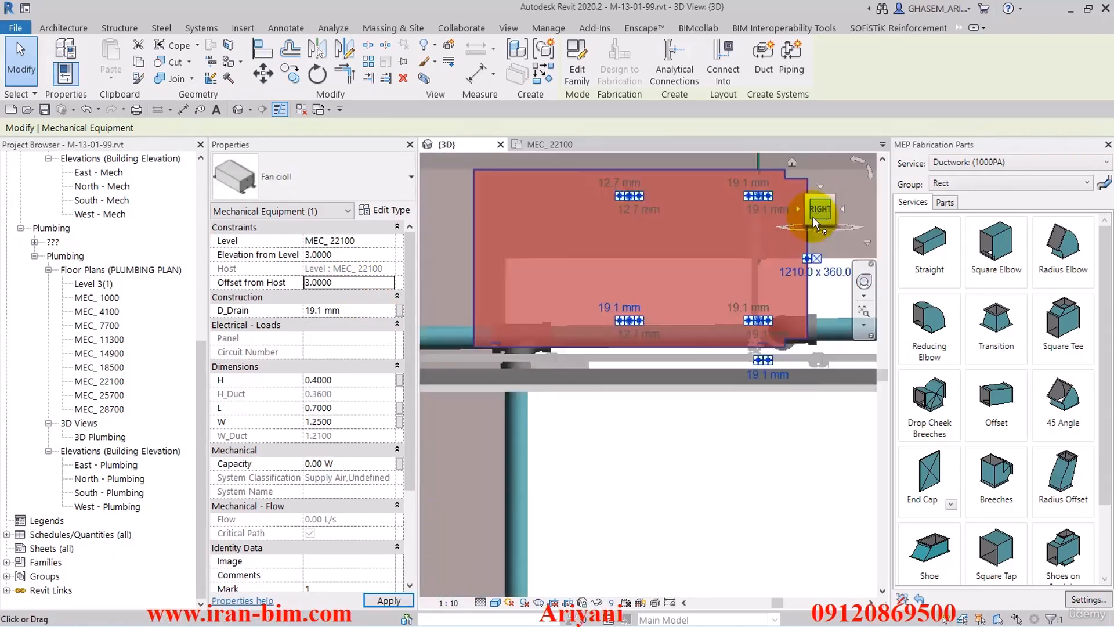
pyautogui.moveTo(522, 354); pyautogui.dragTo(529, 354, button='middle')
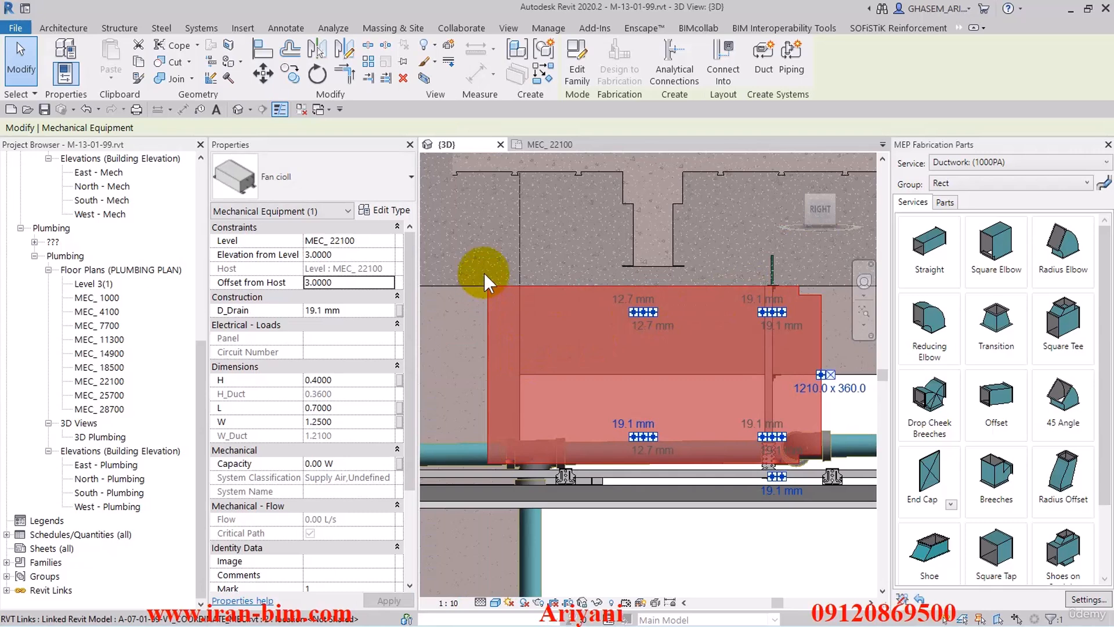
pyautogui.click(348, 282)
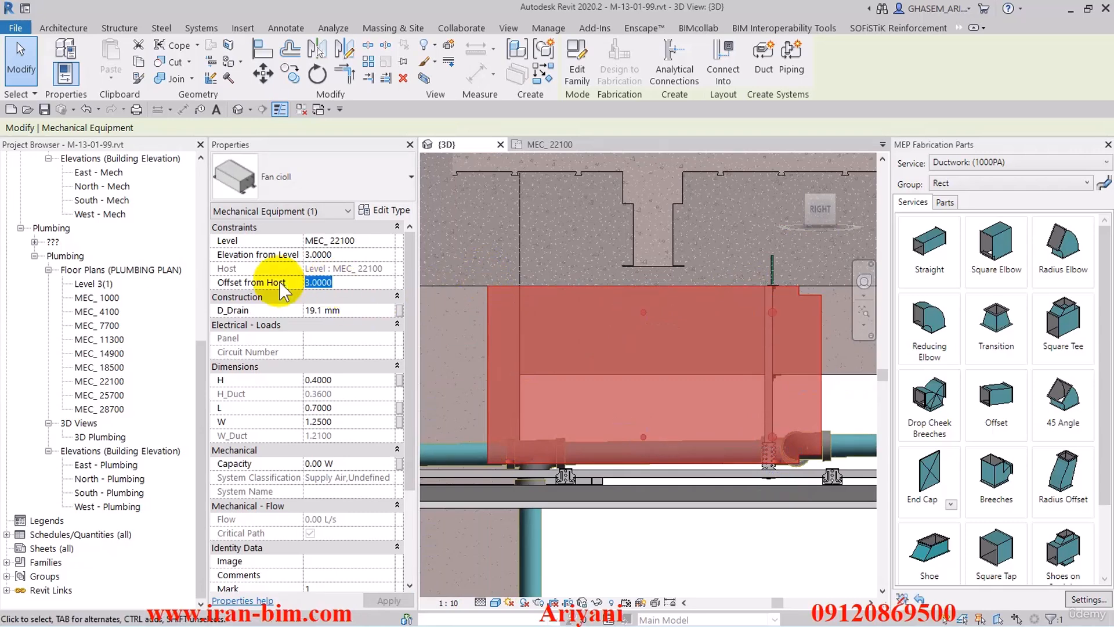
pyautogui.click(349, 281)
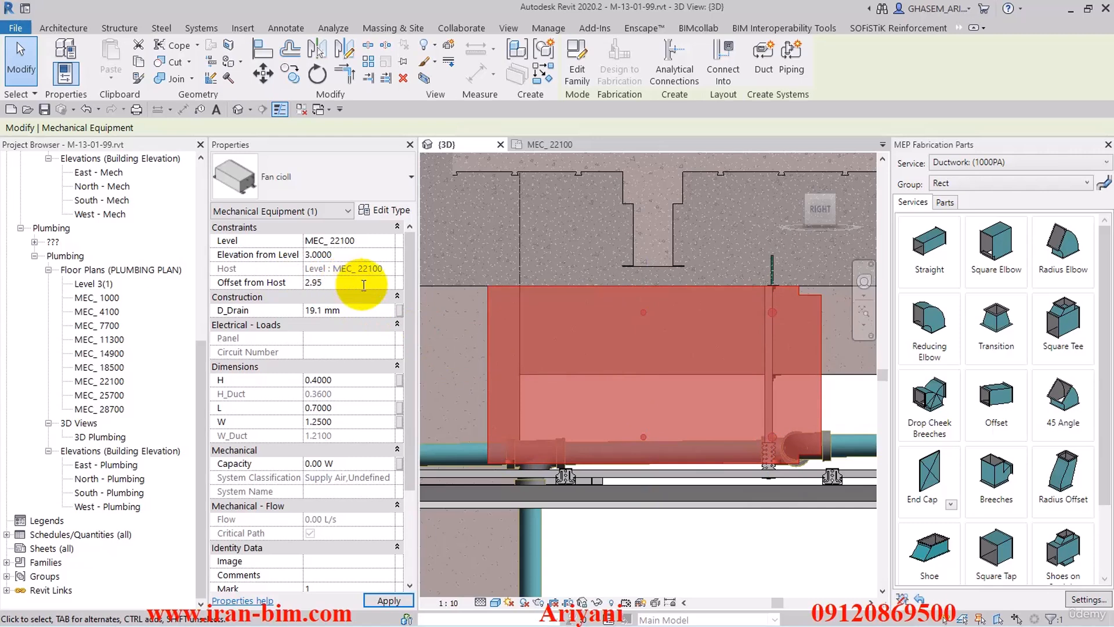
pyautogui.write('2.95')
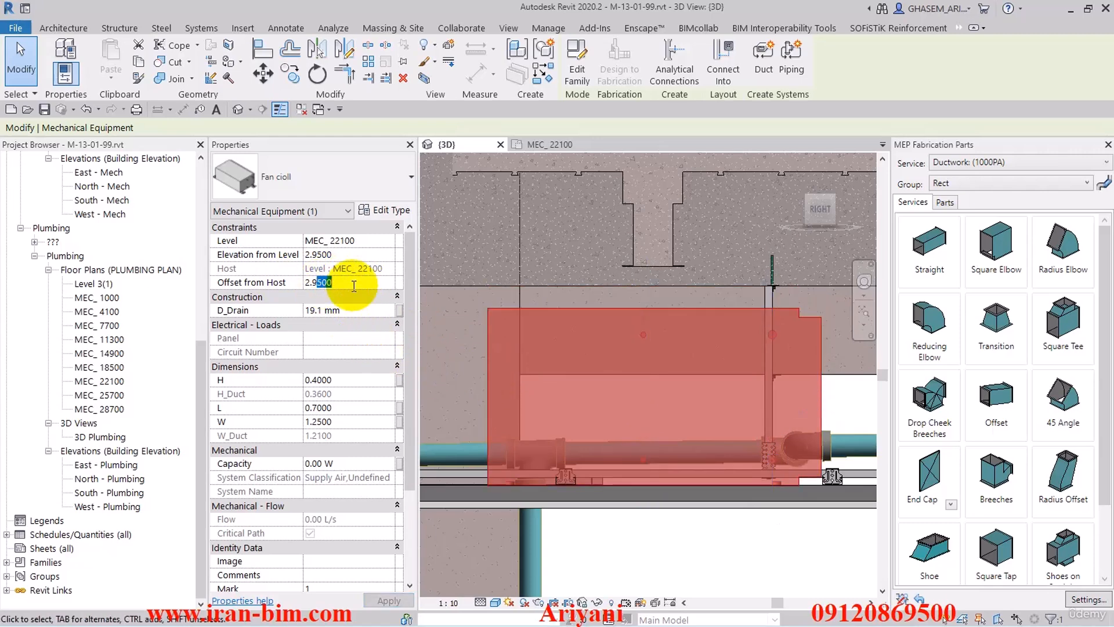
pyautogui.write('7')
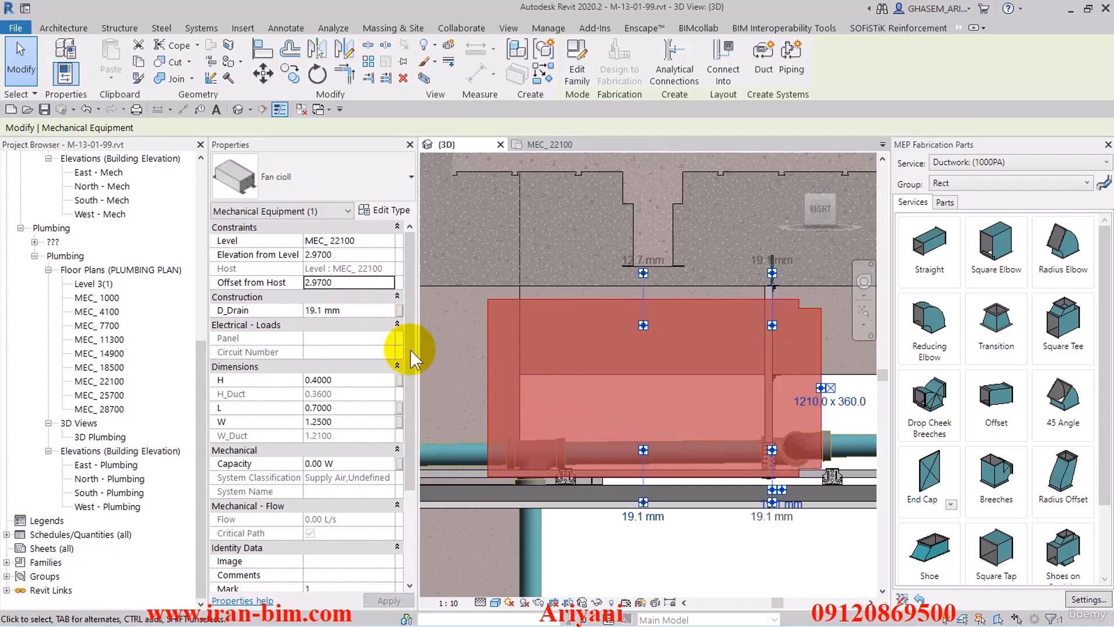
# Fine-tune the fan coil's Offset from Host through 2.98 to 2.99.
pyautogui.click(322, 279)
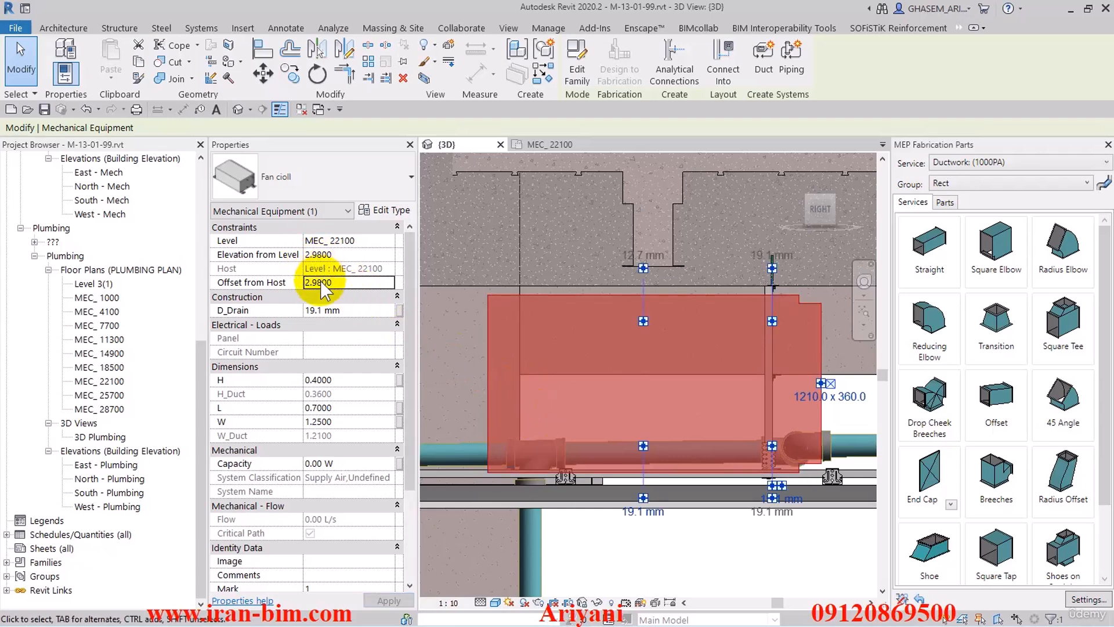
pyautogui.moveTo(320, 282); pyautogui.dragTo(346, 283)
pyautogui.write('900')
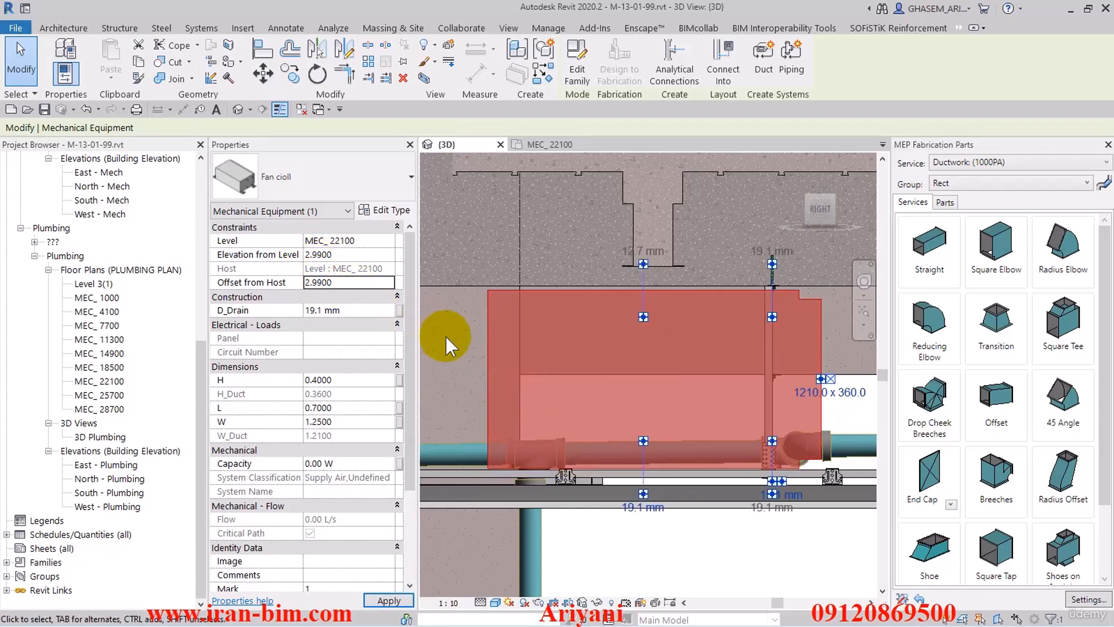
pyautogui.press('Escape')
# Extend the section box outward beside the fan coil and inspect the unit's position within the ceiling.
pyautogui.keyDown('shift'); pyautogui.moveTo(725, 429); pyautogui.dragTo(666, 441, button='middle'); pyautogui.keyUp('shift')
pyautogui.keyDown('shift'); pyautogui.moveTo(683, 401); pyautogui.dragTo(542, 367, button='middle'); pyautogui.keyUp('shift')
pyautogui.click(548, 350)
pyautogui.scroll(-2, 549, 348)
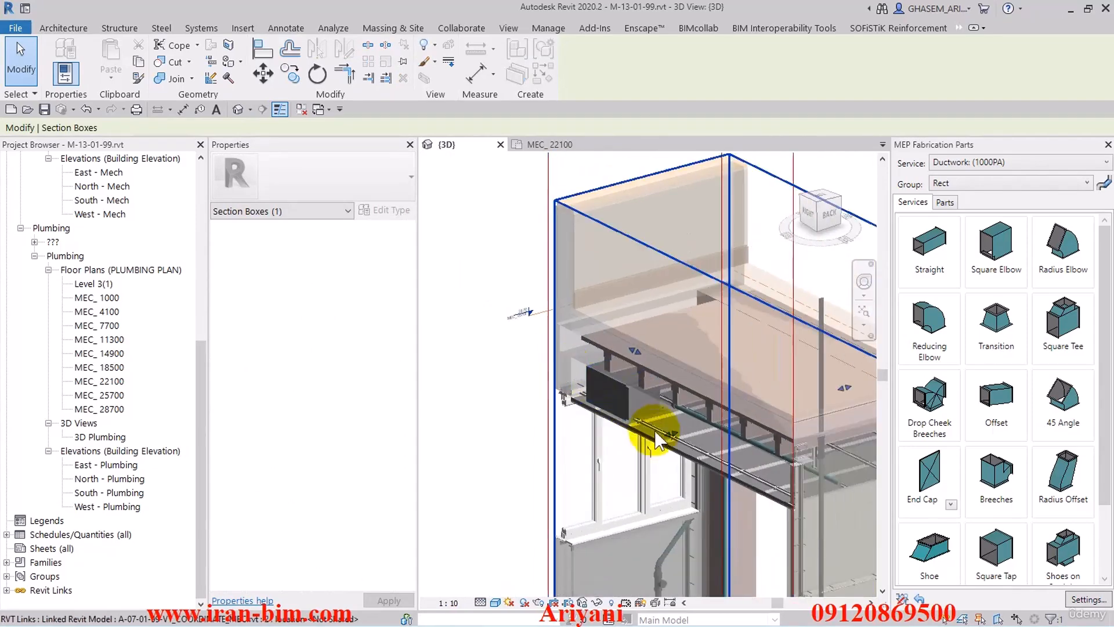
pyautogui.moveTo(671, 436); pyautogui.dragTo(621, 467)
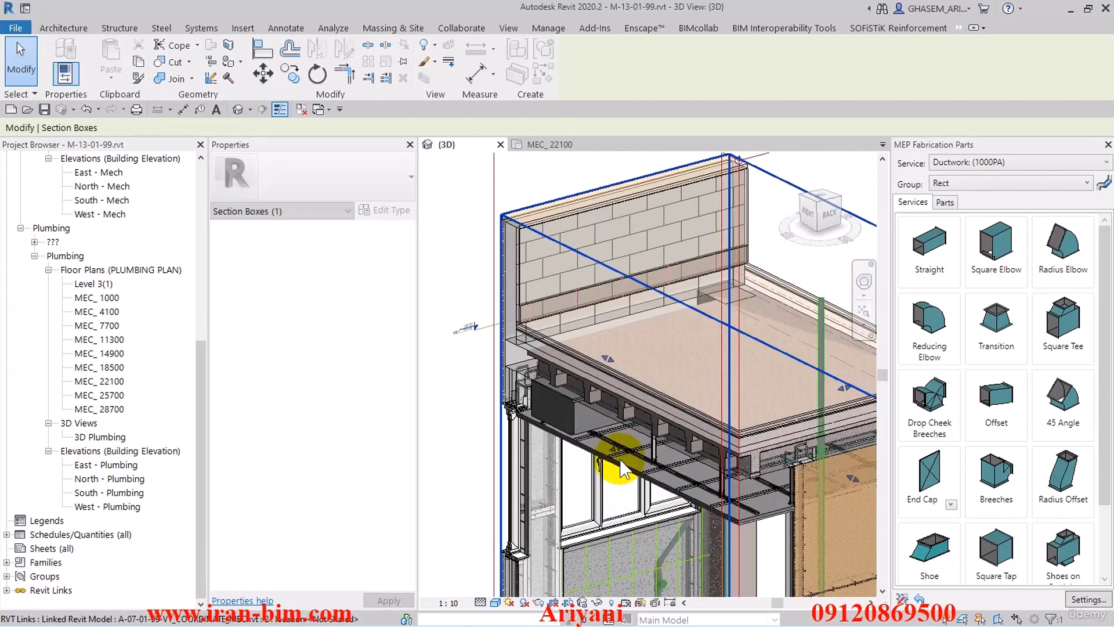
pyautogui.keyDown('shift'); pyautogui.moveTo(628, 479); pyautogui.dragTo(650, 341, button='middle'); pyautogui.keyUp('shift')
pyautogui.keyDown('shift'); pyautogui.moveTo(577, 391); pyautogui.dragTo(589, 480, button='middle'); pyautogui.keyUp('shift')
pyautogui.click(468, 339)
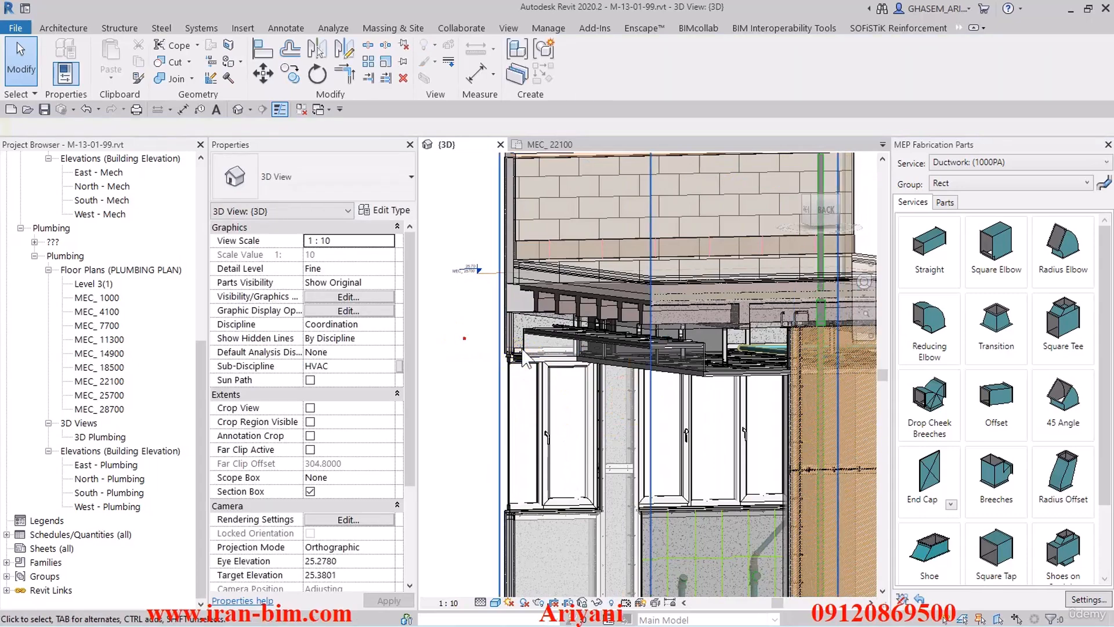
pyautogui.scroll(2, 664, 373)
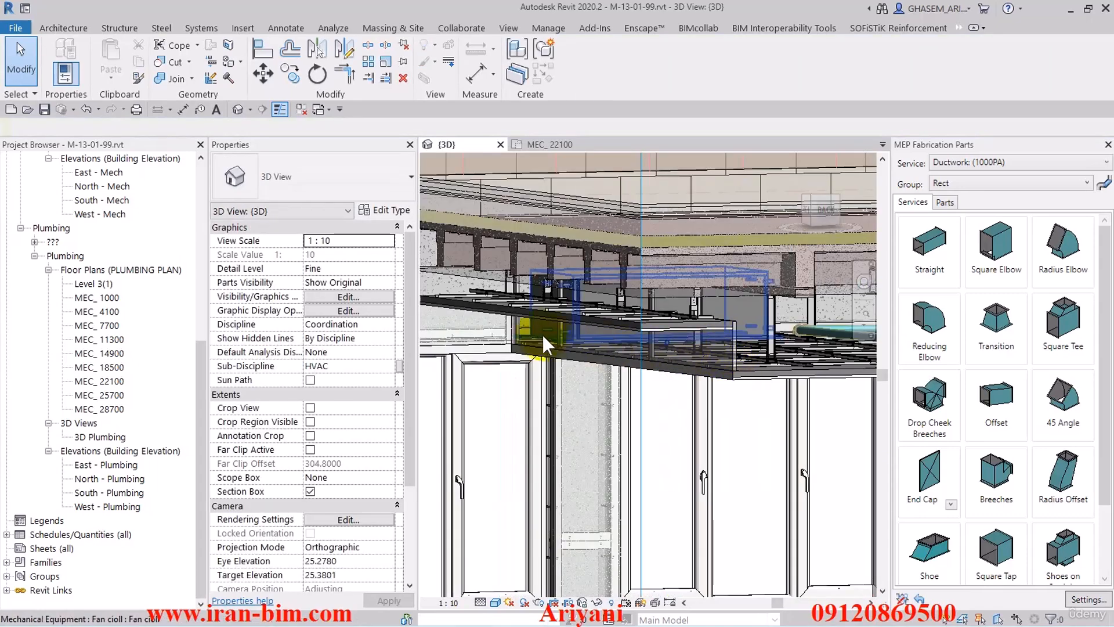
pyautogui.keyDown('shift'); pyautogui.moveTo(642, 429); pyautogui.dragTo(639, 348, button='middle'); pyautogui.keyUp('shift')
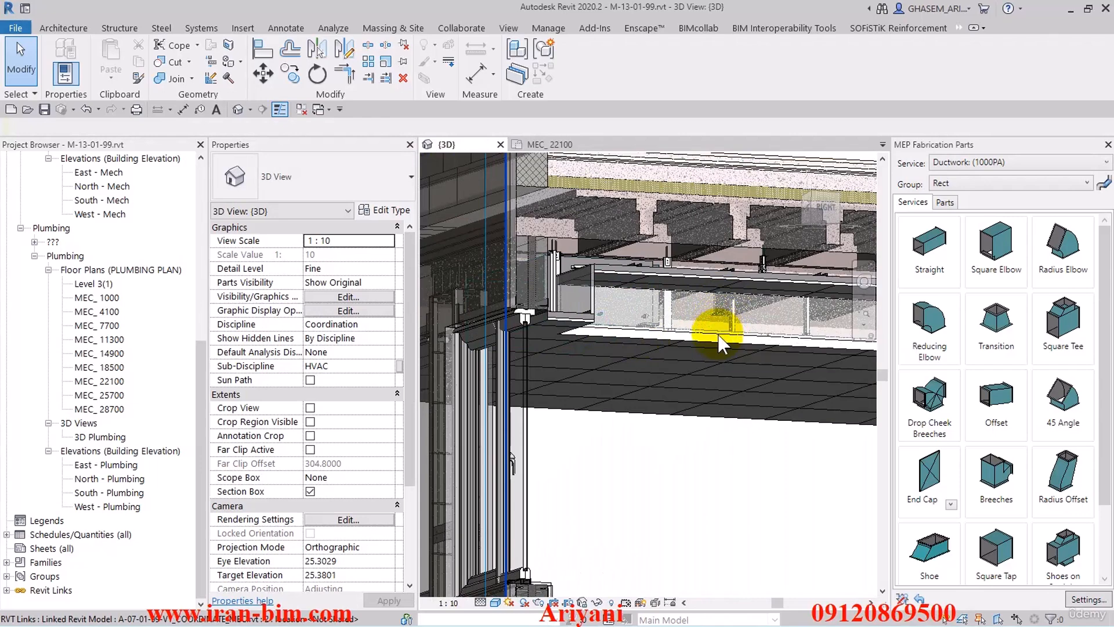
pyautogui.keyDown('shift'); pyautogui.moveTo(720, 342); pyautogui.dragTo(529, 160, button='middle'); pyautogui.keyUp('shift')
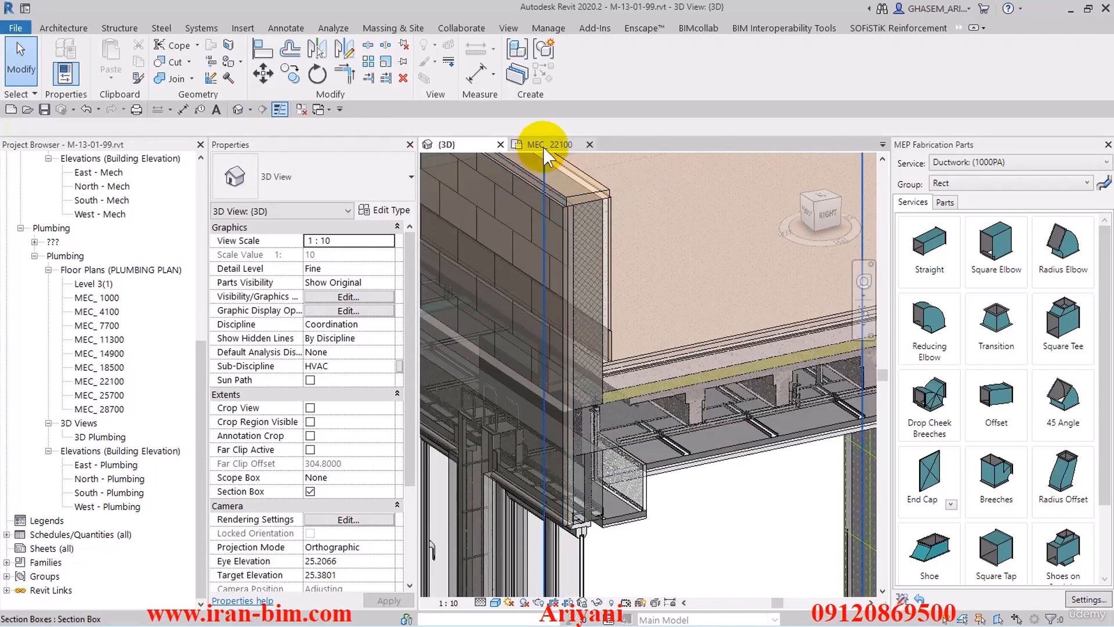
# Set the Top offset of the MEC_ 22100 floor plan's view range to 3.2.
pyautogui.click(543, 146)
pyautogui.scroll(4, 701, 363)
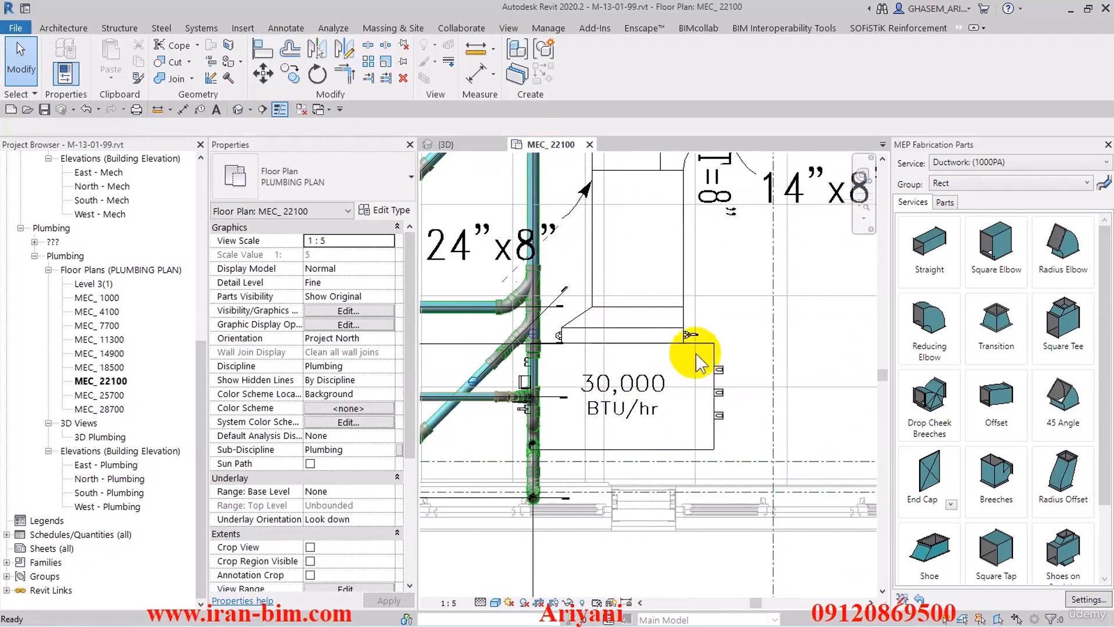
pyautogui.scroll(-3, 702, 362)
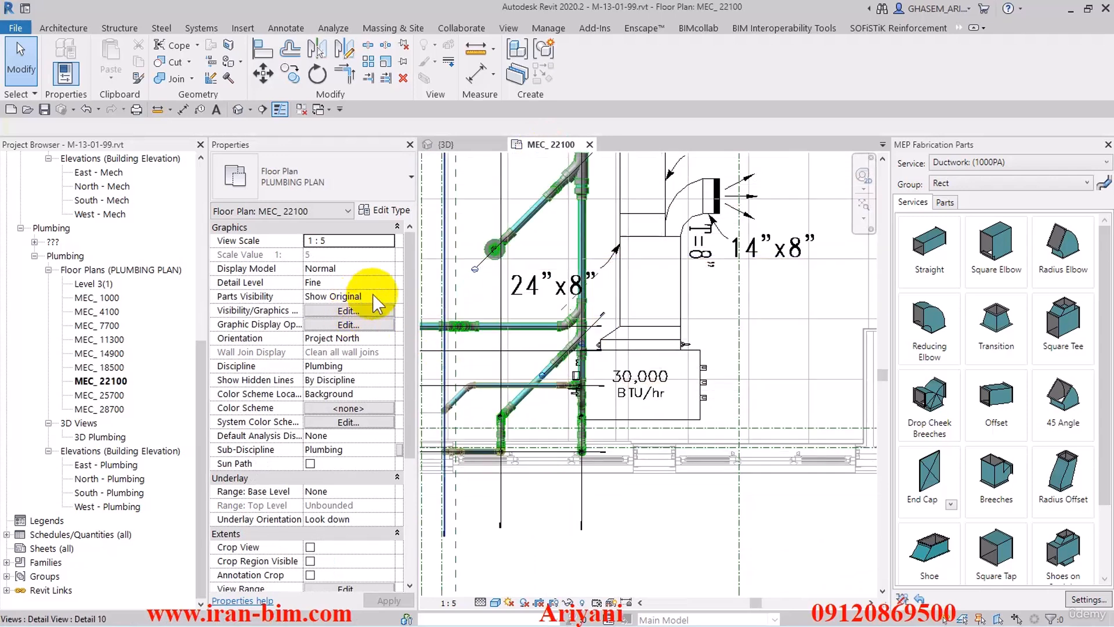
pyautogui.scroll(-5, 354, 371)
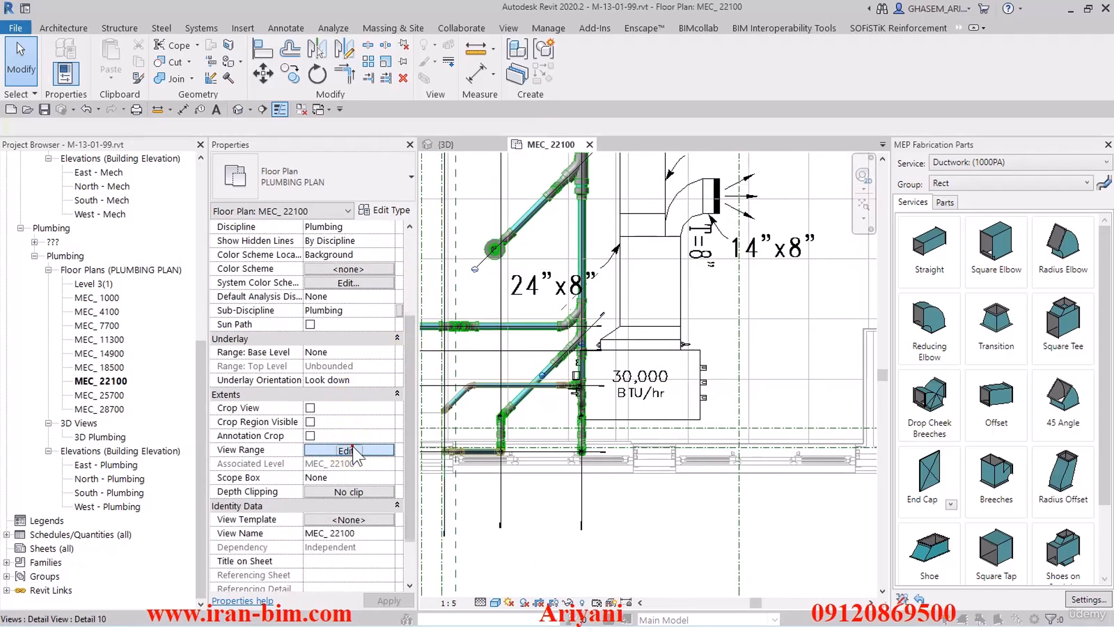
pyautogui.click(348, 450)
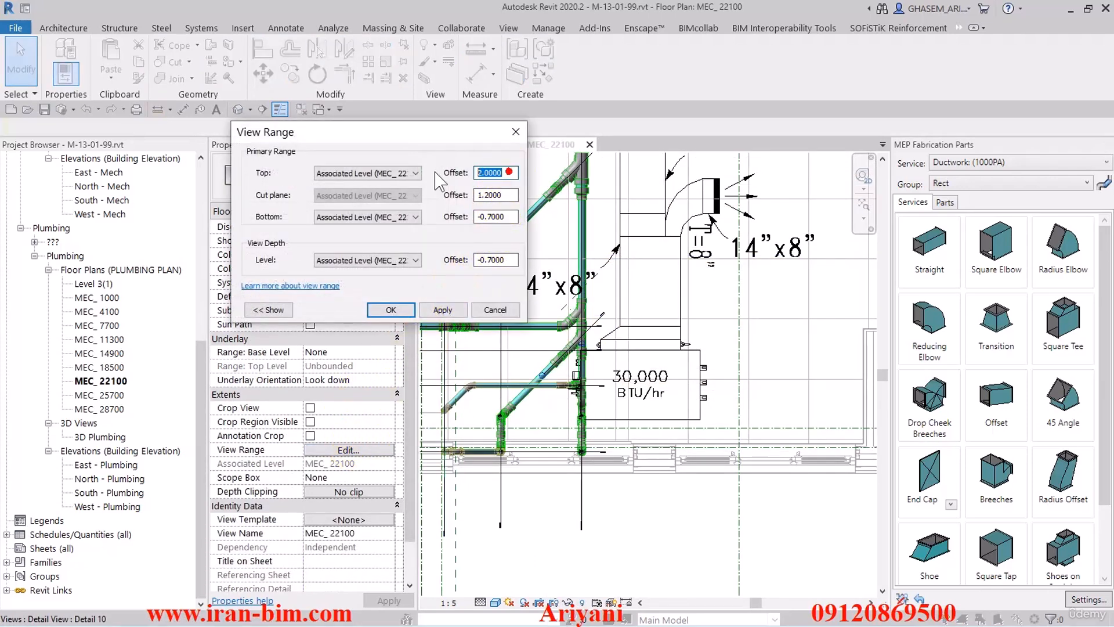
pyautogui.write('3.2')
pyautogui.click(443, 310)
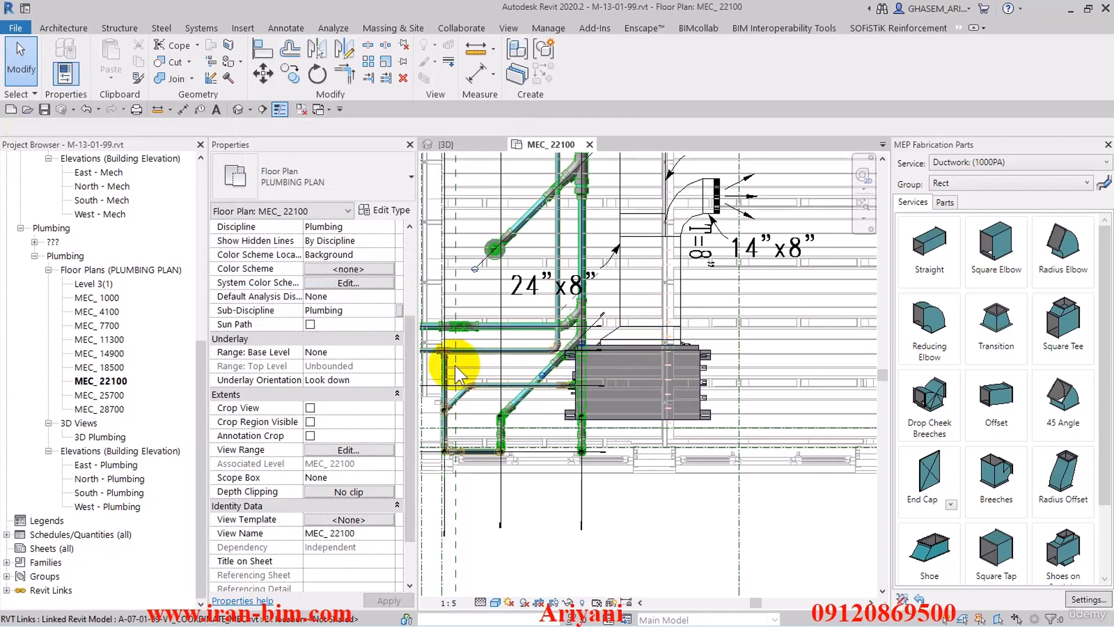
# Raise the Bottom offset of the MEC_ 22100 view range, and check the fan coil in the {3D} view before returning to the plan.
pyautogui.click(366, 450)
pyautogui.click(509, 217)
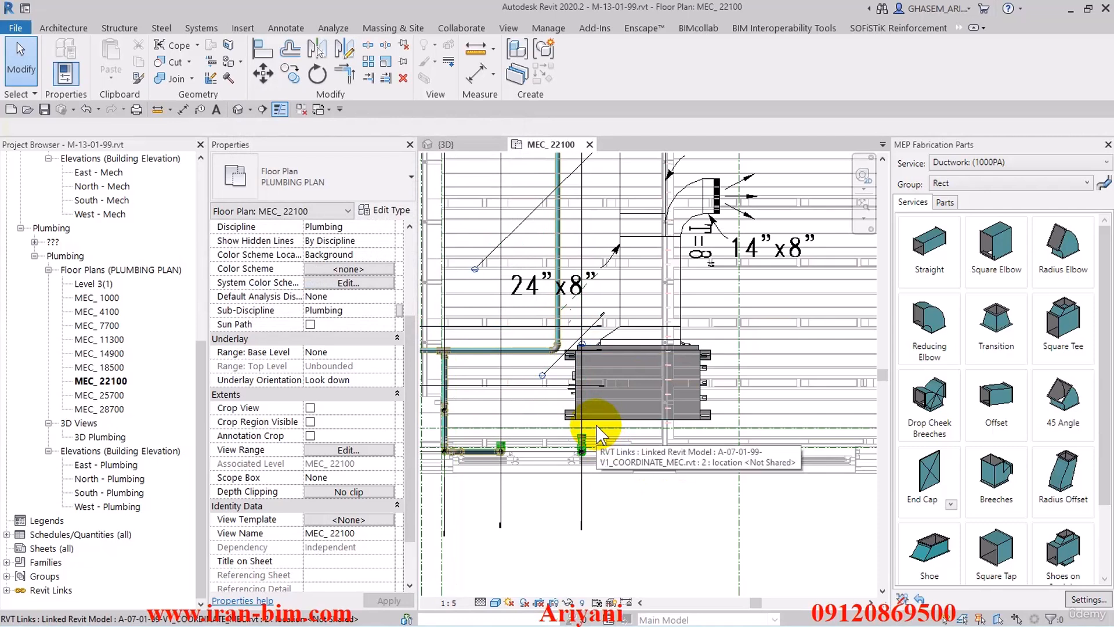
pyautogui.click(470, 146)
pyautogui.moveTo(696, 402)
pyautogui.keyDown('shift'); pyautogui.mouseDown(button='middle')
pyautogui.moveTo(674, 404)
pyautogui.moveTo(684, 406)
pyautogui.mouseUp(button='middle'); pyautogui.keyUp('shift')
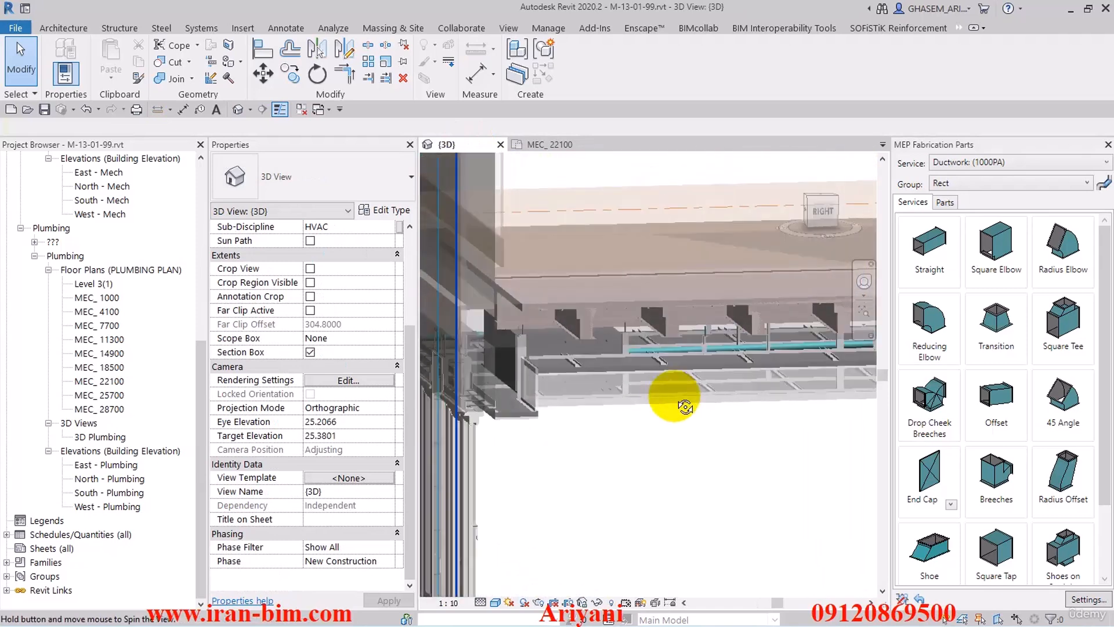
pyautogui.click(551, 145)
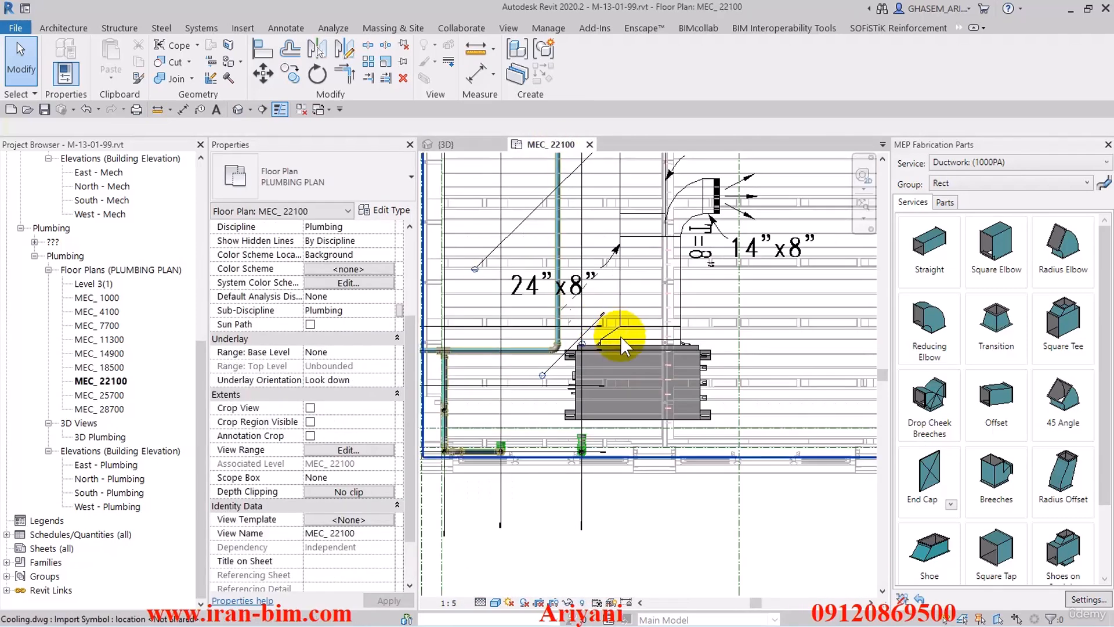
# Remove the Hydronic filter from the visibility and graphics overrides of the MEC_ 22100 floor plan.
pyautogui.click(356, 271)
pyautogui.click(677, 485)
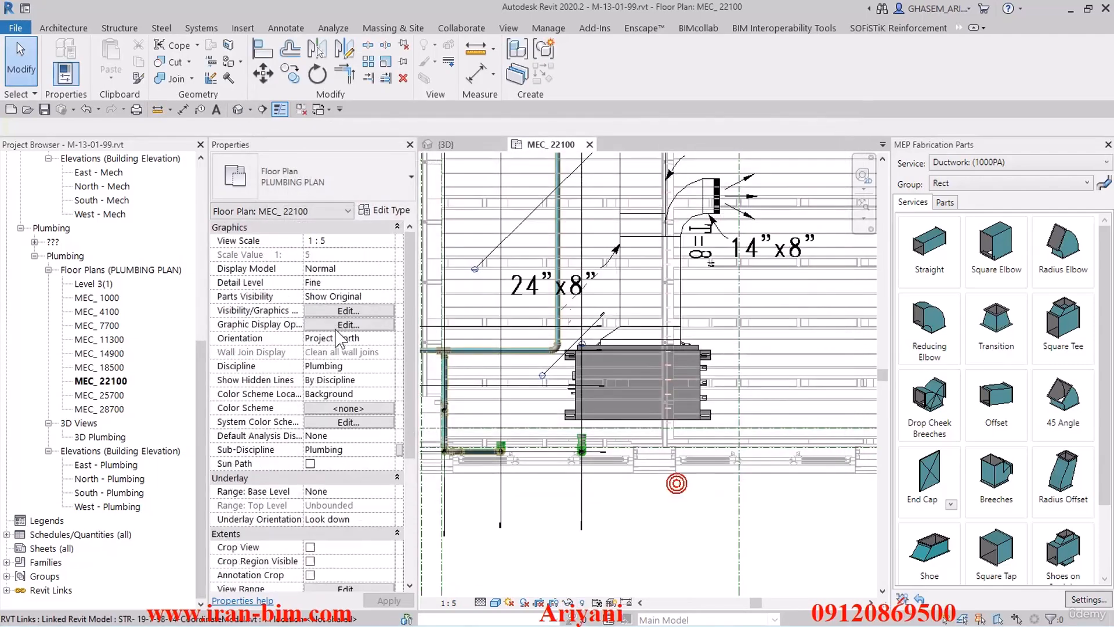
pyautogui.click(342, 310)
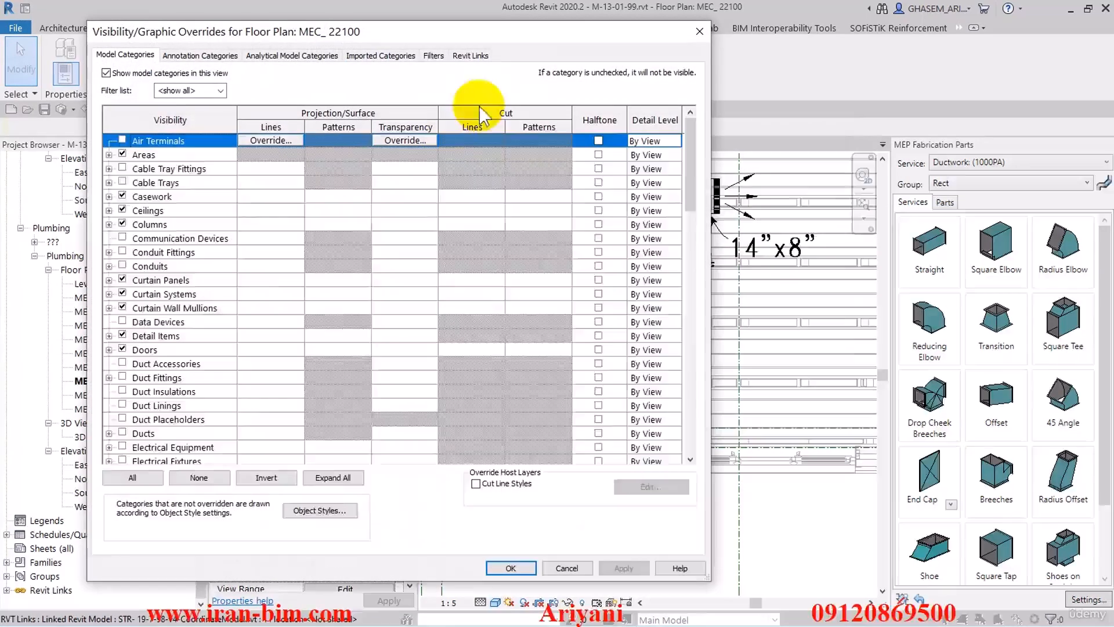
pyautogui.click(433, 55)
pyautogui.click(188, 120)
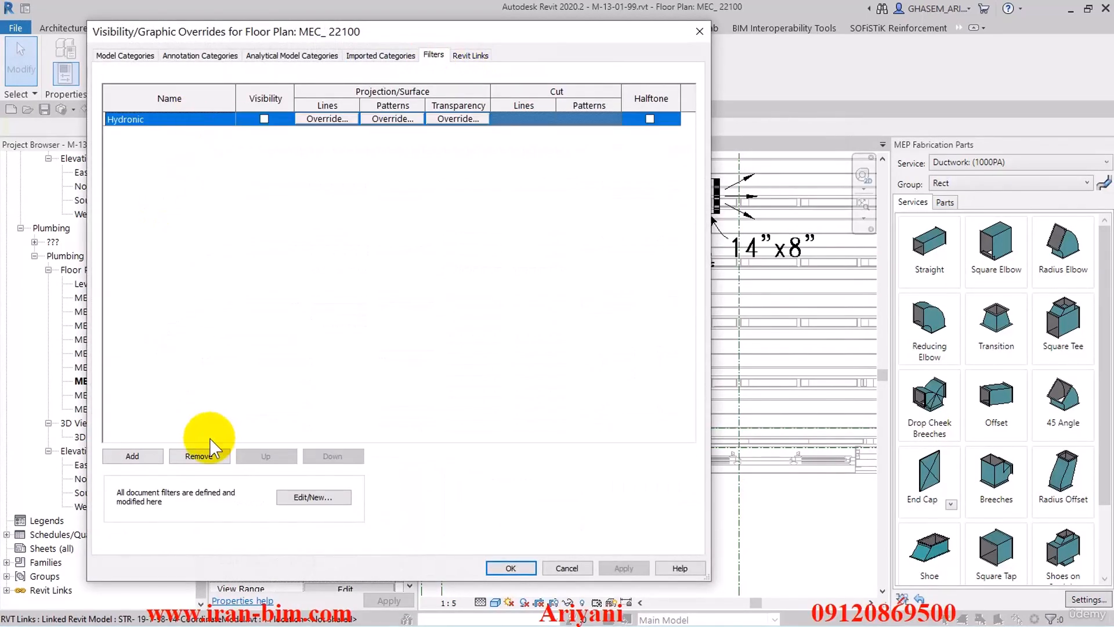
pyautogui.click(204, 455)
# Add the Sanitary and Vent filters to the MEC_ 22100 plan with visibility turned off for both, and apply the overrides.
pyautogui.click(132, 455)
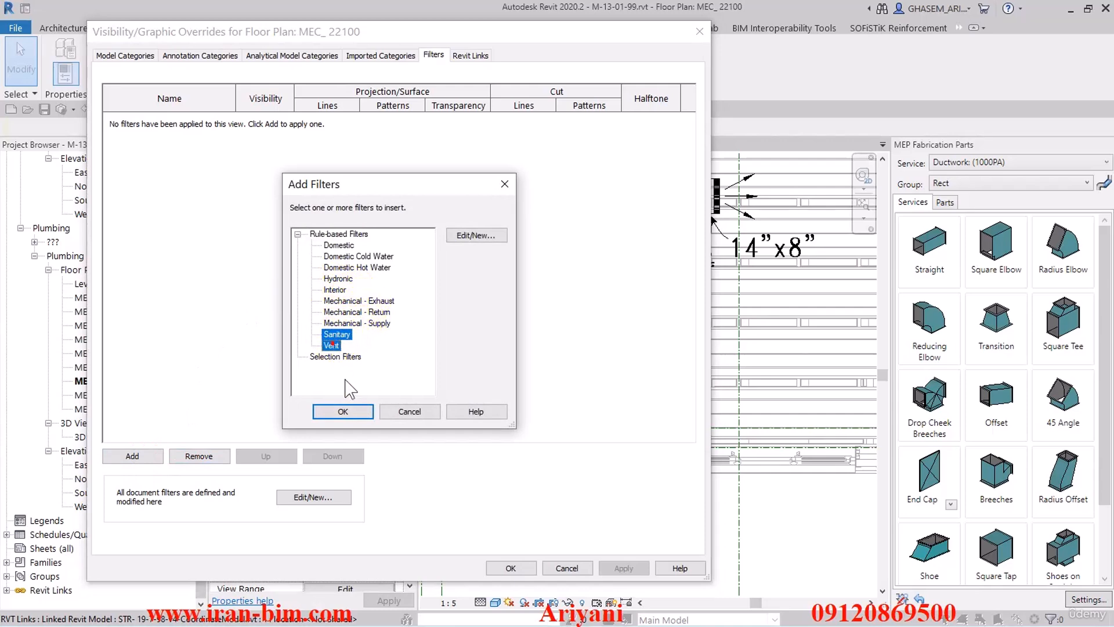
pyautogui.click(355, 405)
pyautogui.click(265, 120)
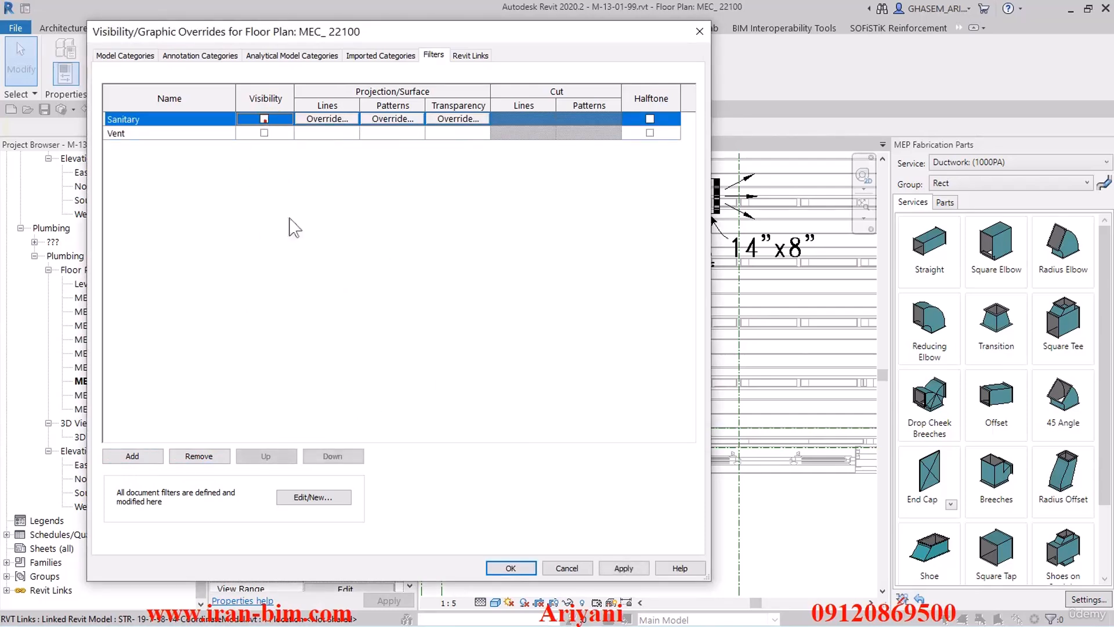
pyautogui.click(510, 567)
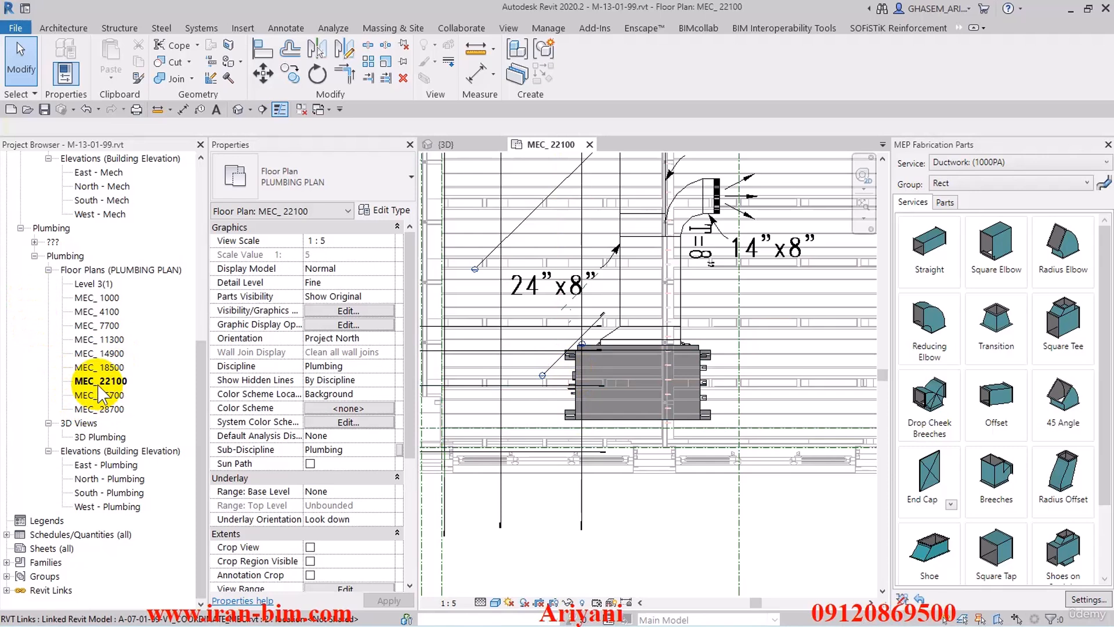
# Remove the Vent and Sanitary filters from the visibility and graphics overrides of the MEC_ 22100 floor plan.
pyautogui.moveTo(200, 436); pyautogui.dragTo(216, 411)
pyautogui.click(98, 412)
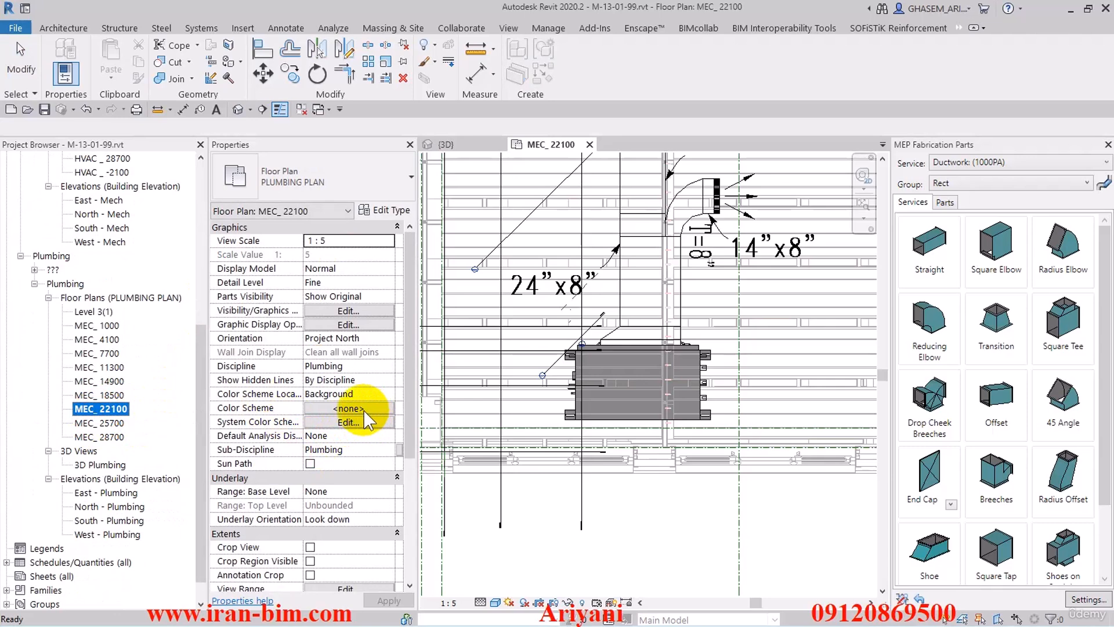
pyautogui.click(348, 310)
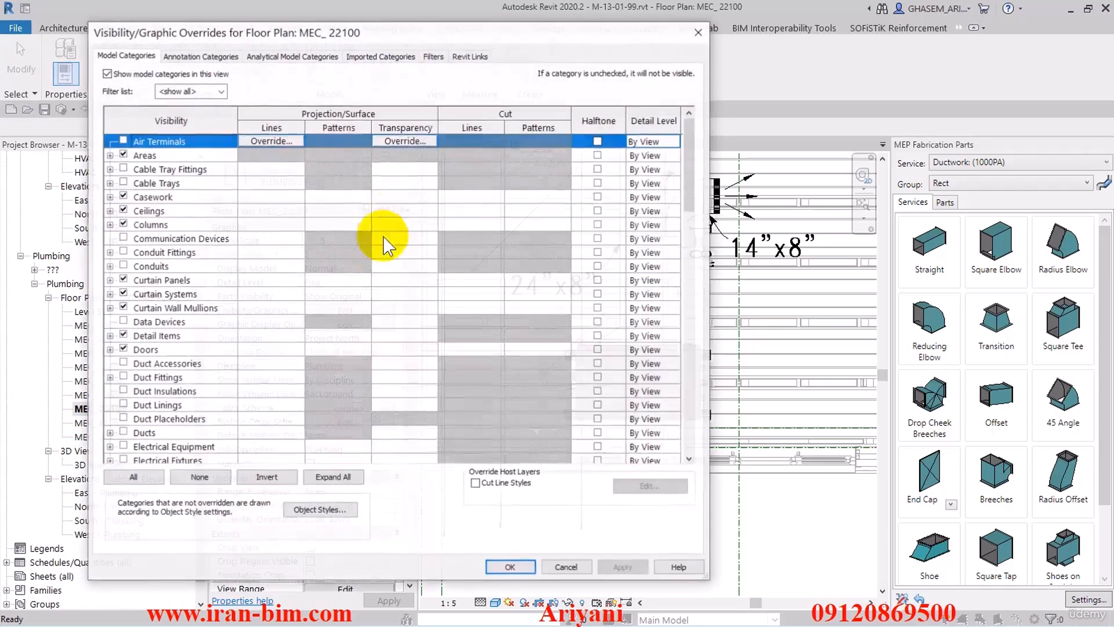
pyautogui.click(433, 57)
pyautogui.click(147, 120)
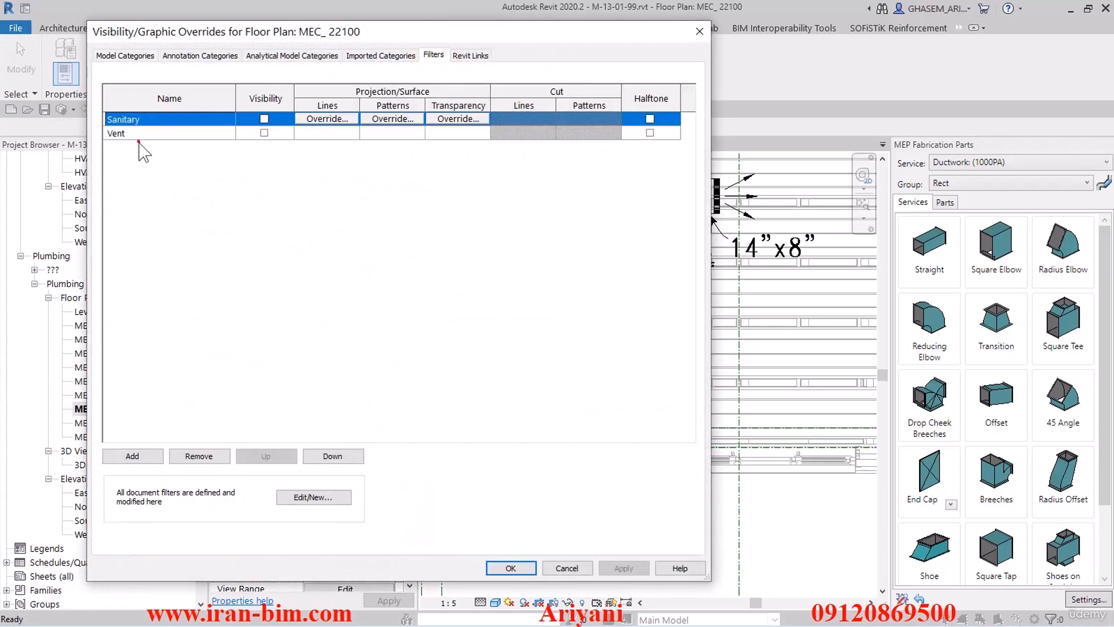
pyautogui.click(138, 133)
pyautogui.click(199, 456)
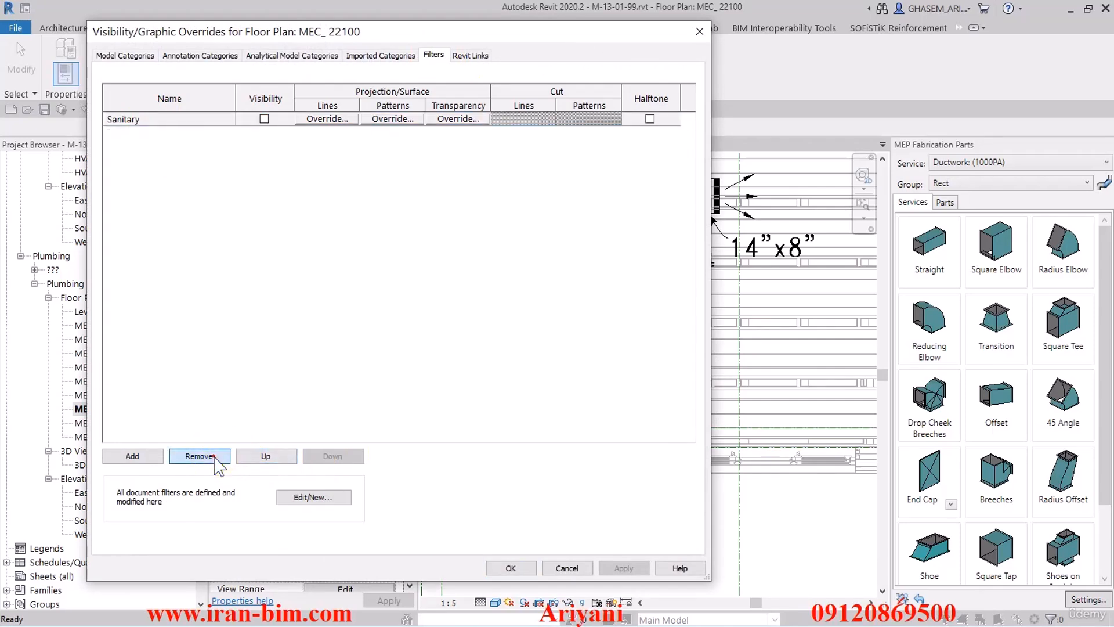
pyautogui.click(199, 456)
pyautogui.click(511, 570)
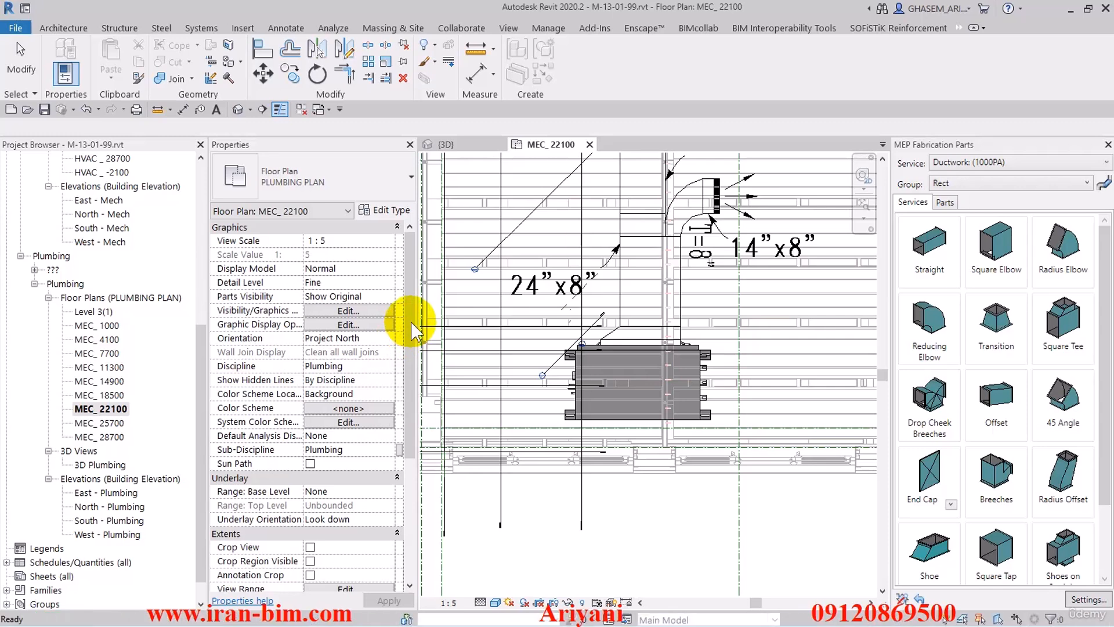
# Set both the Bottom offset and the View Depth offset of the MEC_ 22100 view range to -0.7.
pyautogui.moveTo(410, 324); pyautogui.dragTo(410, 377)
pyautogui.click(361, 474)
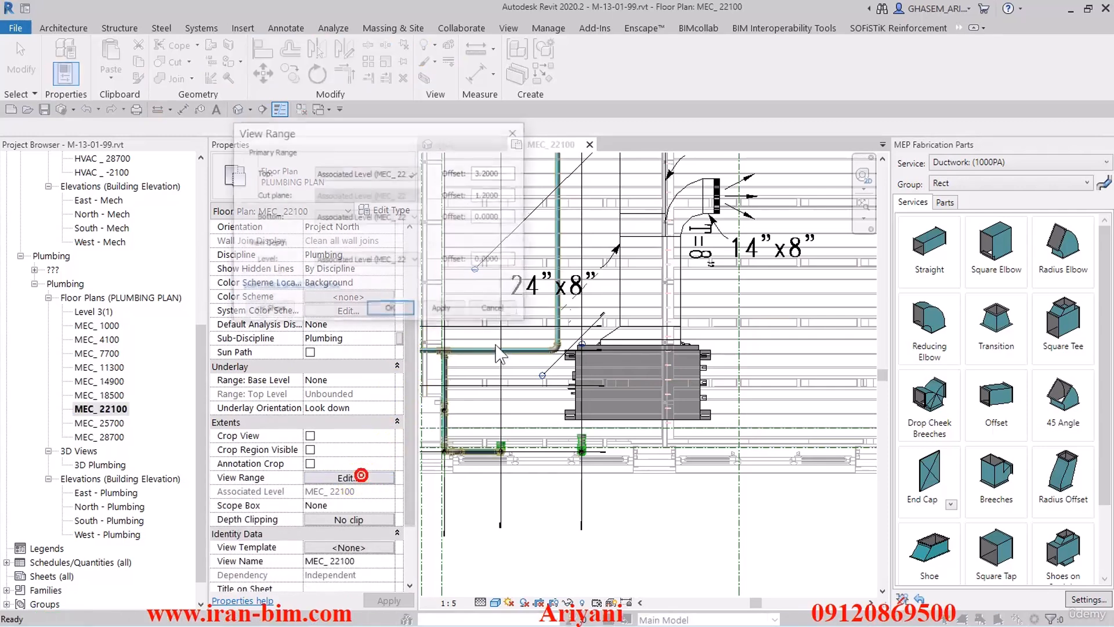
pyautogui.click(493, 220)
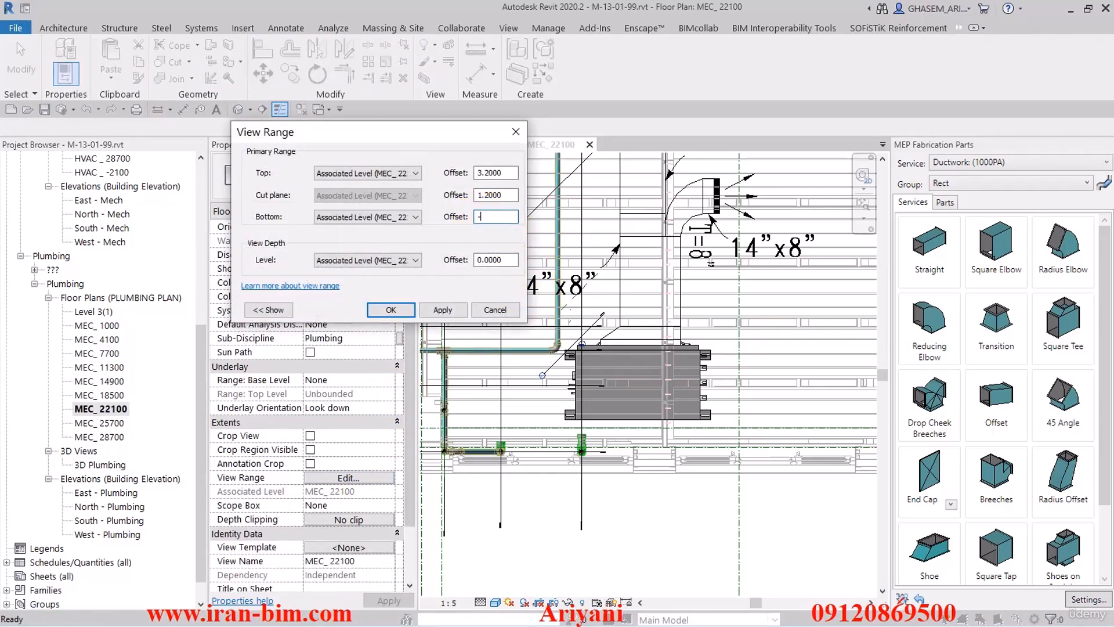
pyautogui.write('-.7')
pyautogui.click(477, 261)
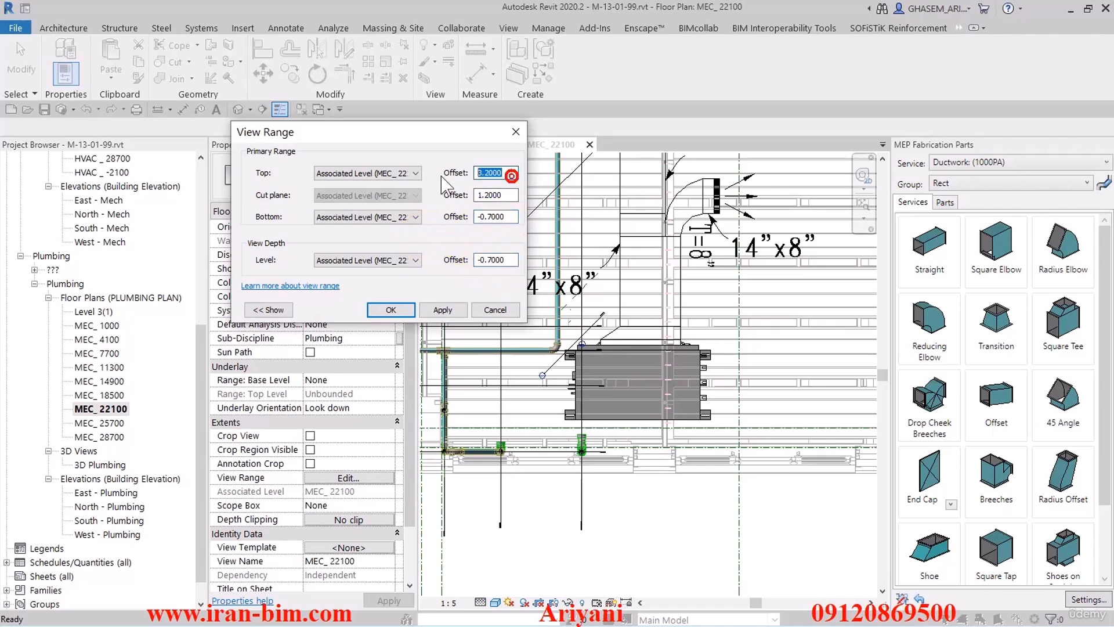
pyautogui.click(385, 310)
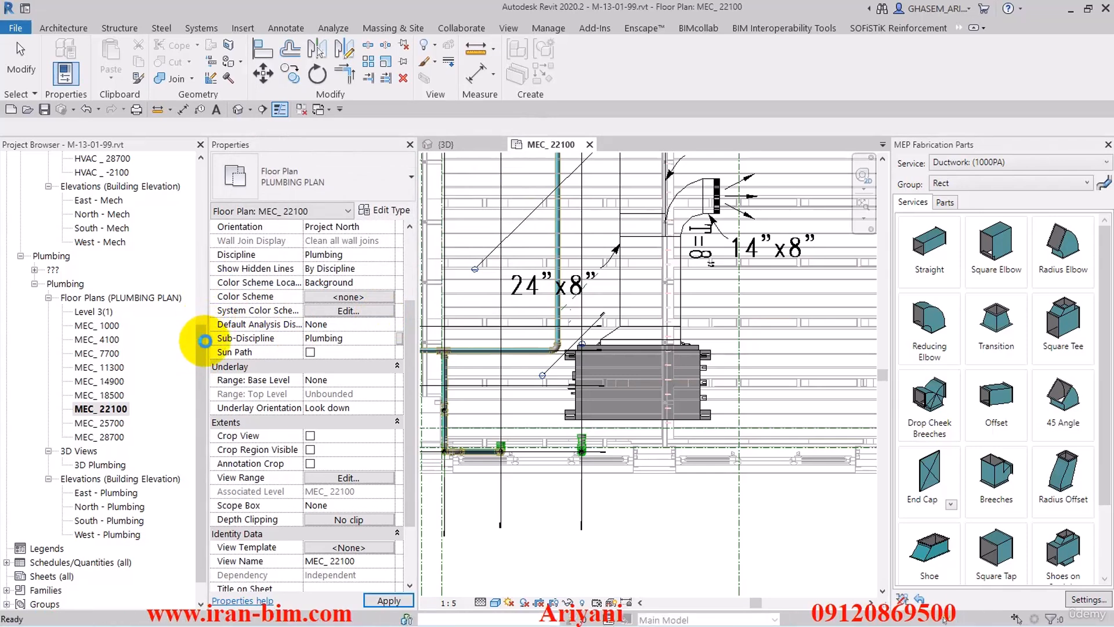
# Collapse the Plumbing views and open the HVAC _ 22100 floor plan at the fan coil beside the 24"x8" duct.
pyautogui.scroll(3, 35, 296)
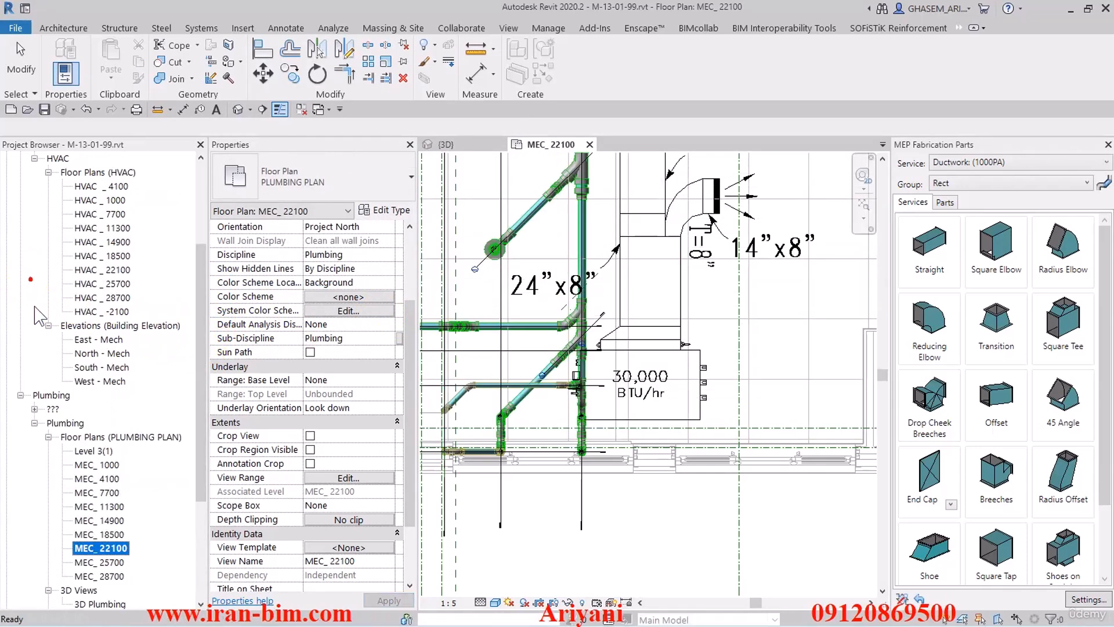
pyautogui.click(21, 395)
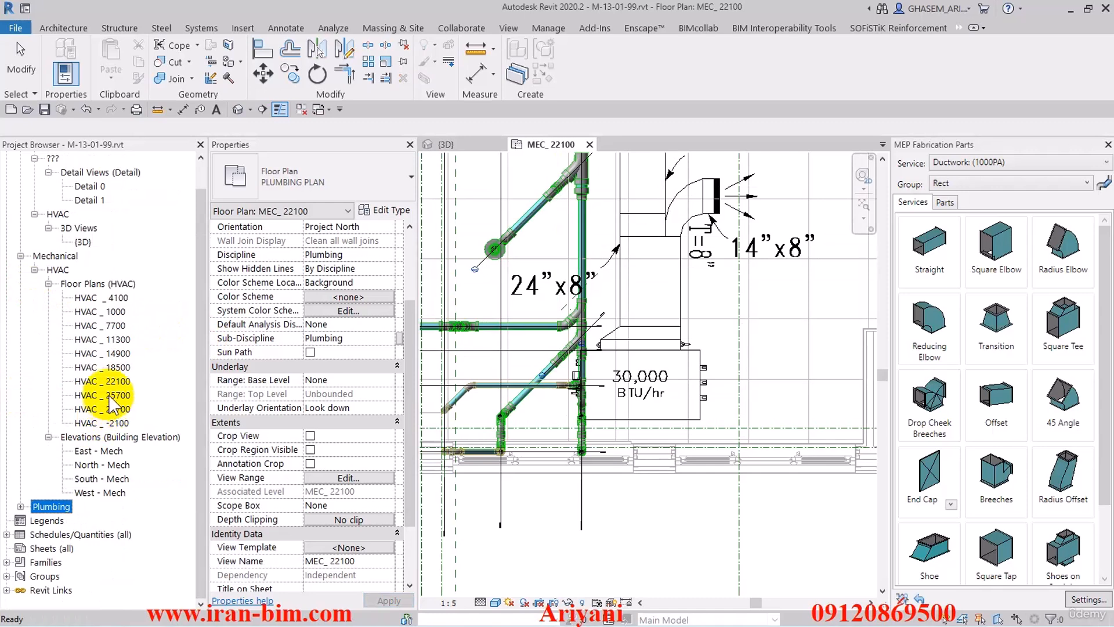
pyautogui.click(107, 381)
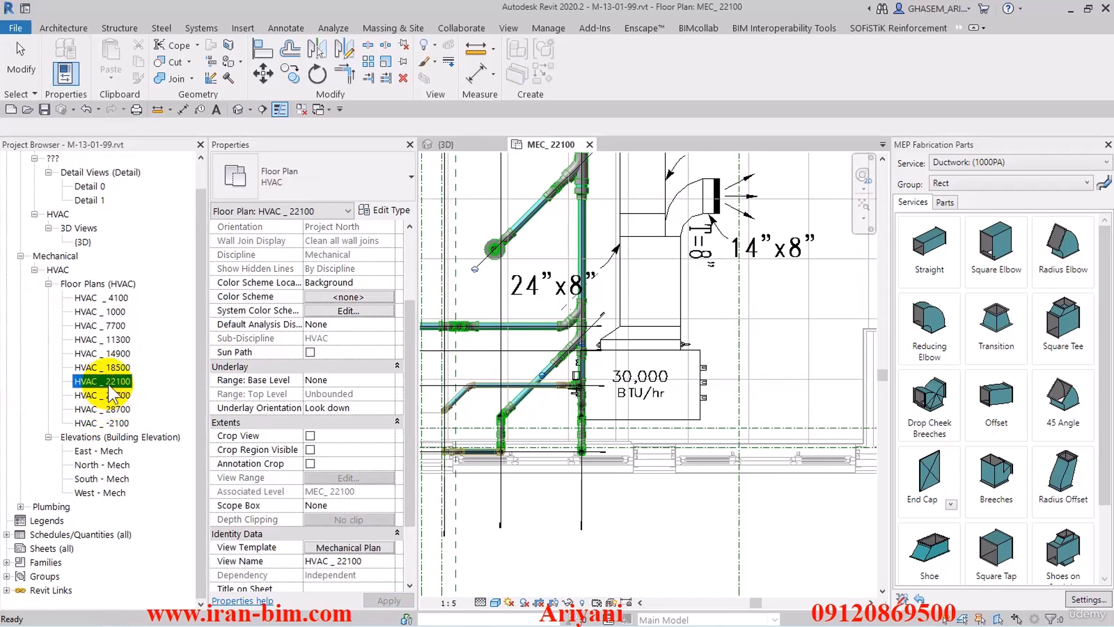
pyautogui.doubleClick(109, 385)
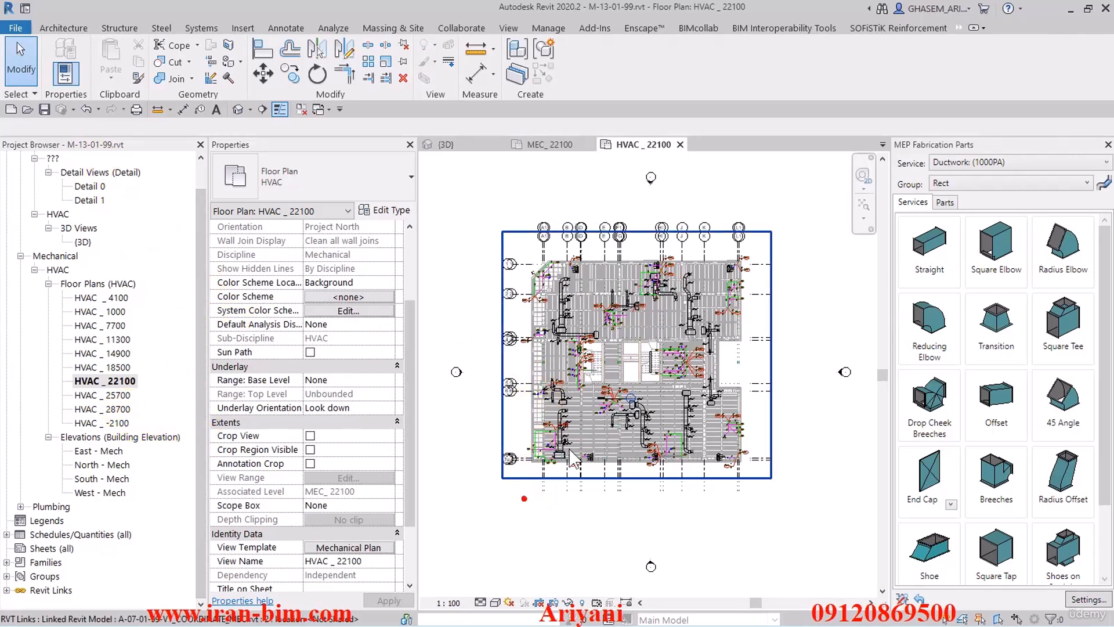
pyautogui.scroll(5, 554, 473)
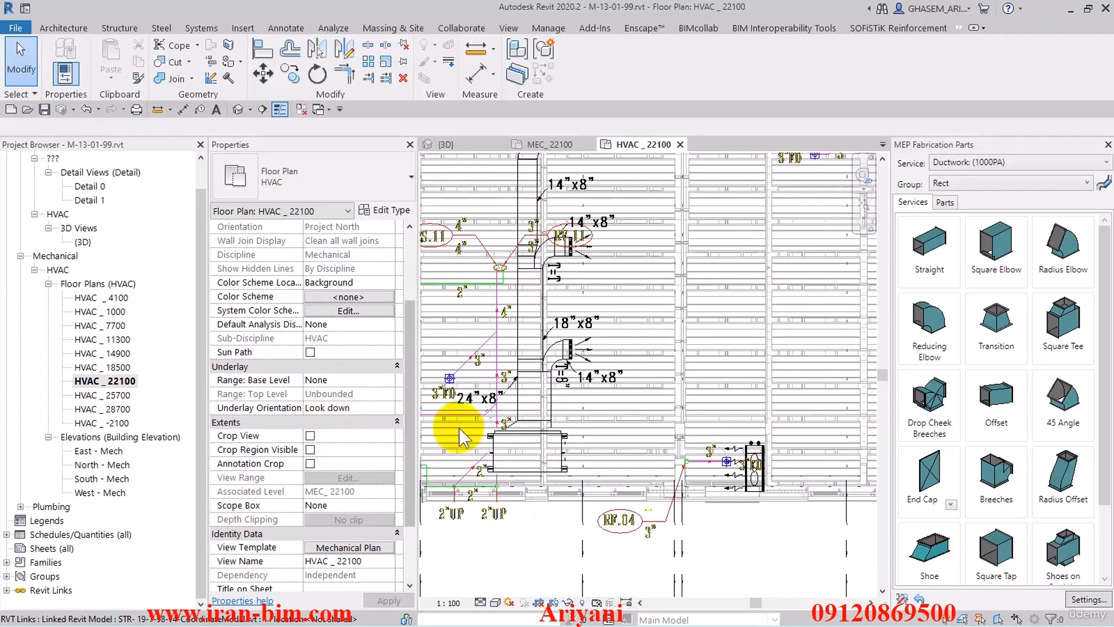
pyautogui.moveTo(459, 429); pyautogui.dragTo(567, 429, button='middle')
pyautogui.scroll(5, 366, 294)
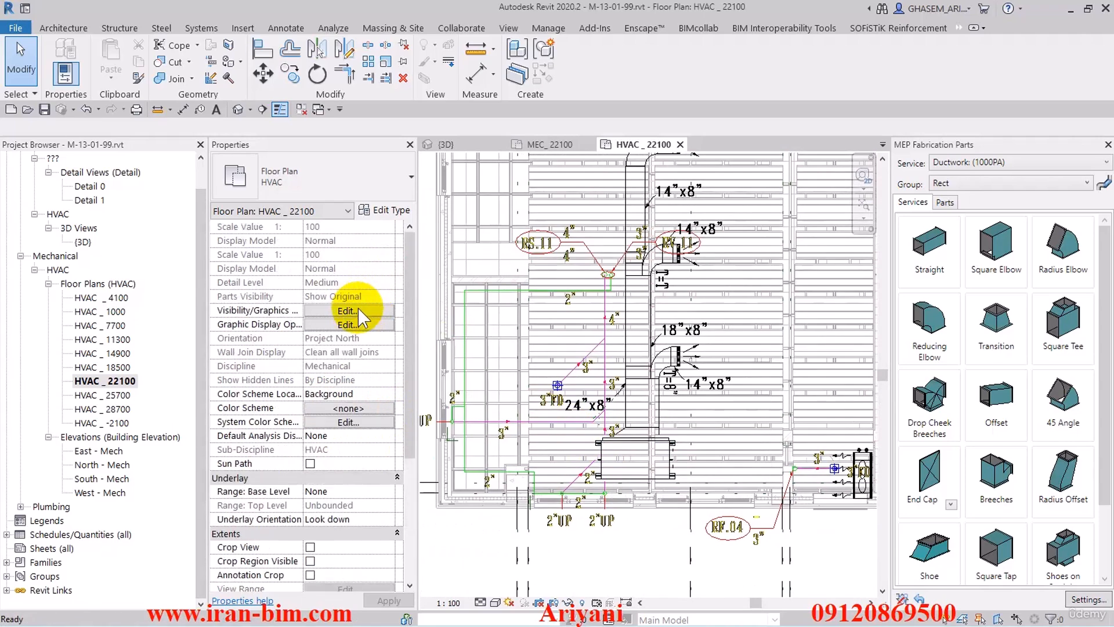
# Set the view template of all HVAC floor plans, from HVAC _ 4100 to HVAC _ -2100, to <None>.
pyautogui.click(346, 312)
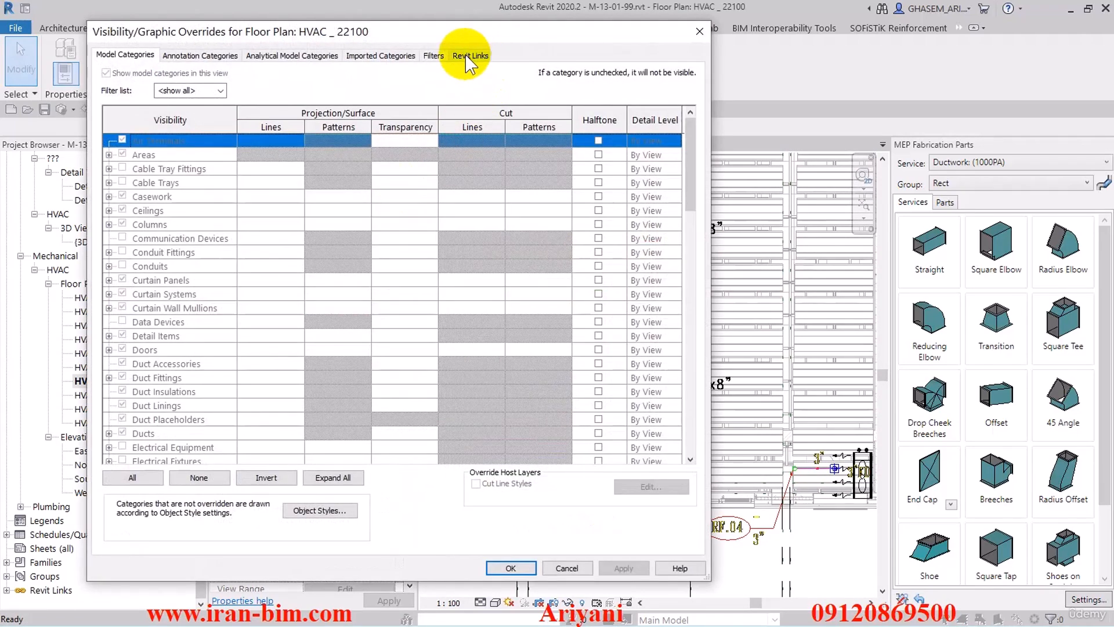
pyautogui.click(699, 31)
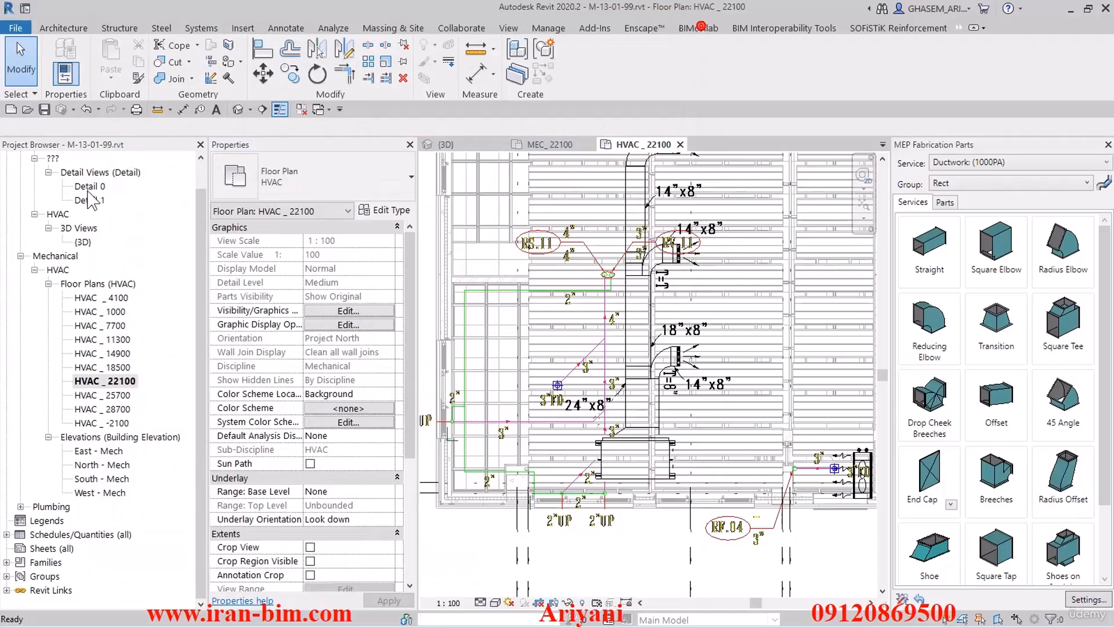
pyautogui.click(96, 297)
pyautogui.keyDown('shift'); pyautogui.click(92, 416); pyautogui.keyUp('shift')
pyautogui.scroll(-5, 330, 472)
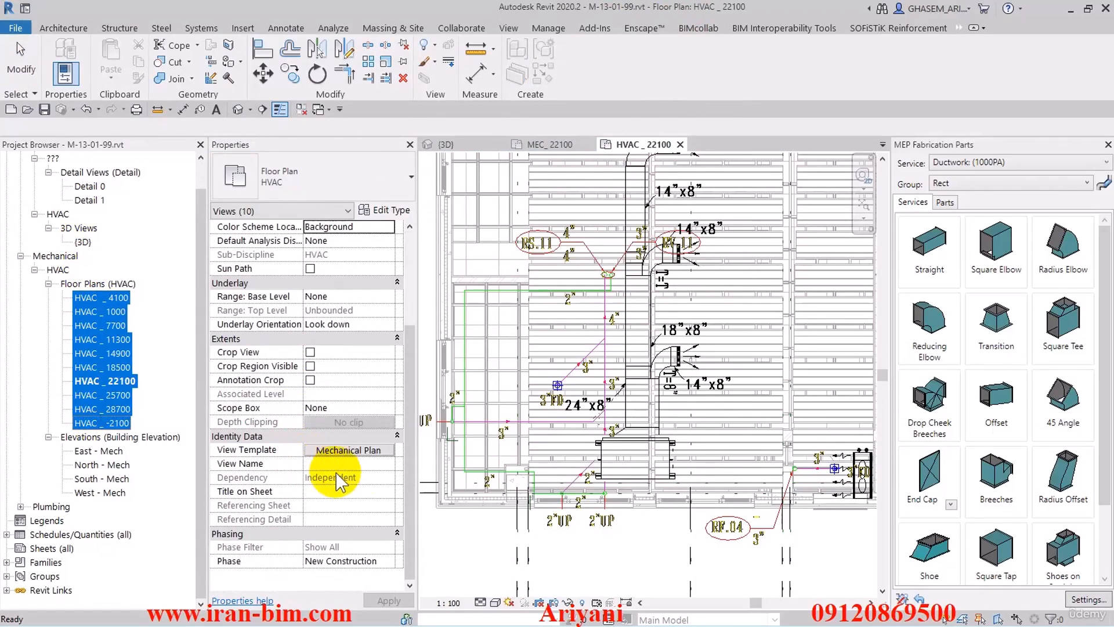
pyautogui.click(372, 452)
pyautogui.click(264, 137)
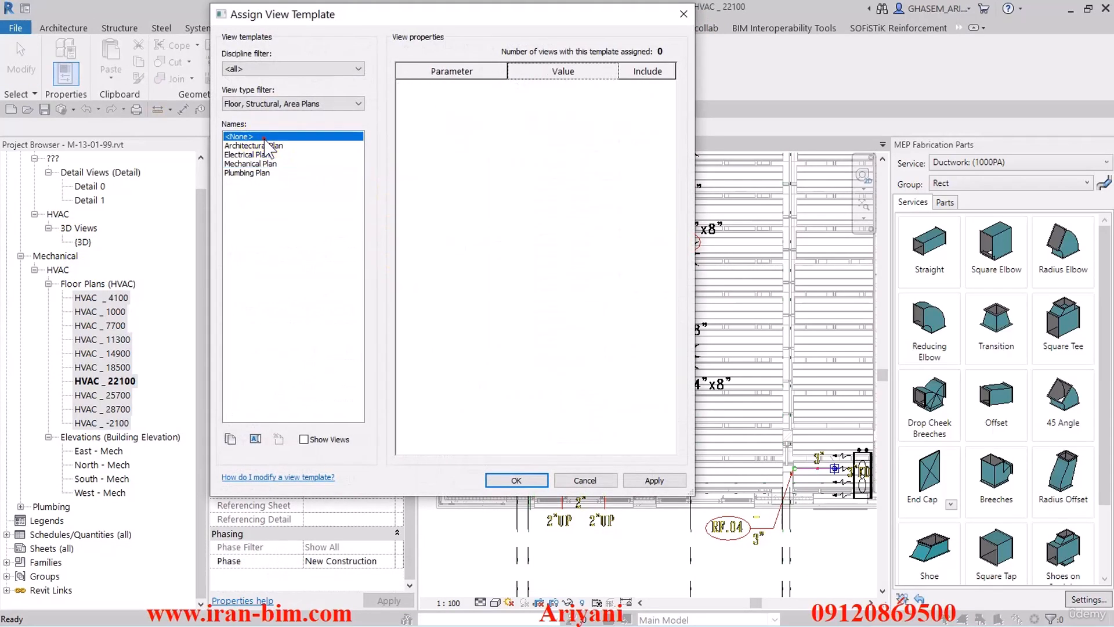
pyautogui.click(516, 480)
# Hide 01 - ROOF.dwg, 02-SA - RV - Level 6.dwg and Imports in Families in the HVAC _ 22100 plan, keeping Cooling.dwg visible.
pyautogui.click(112, 394)
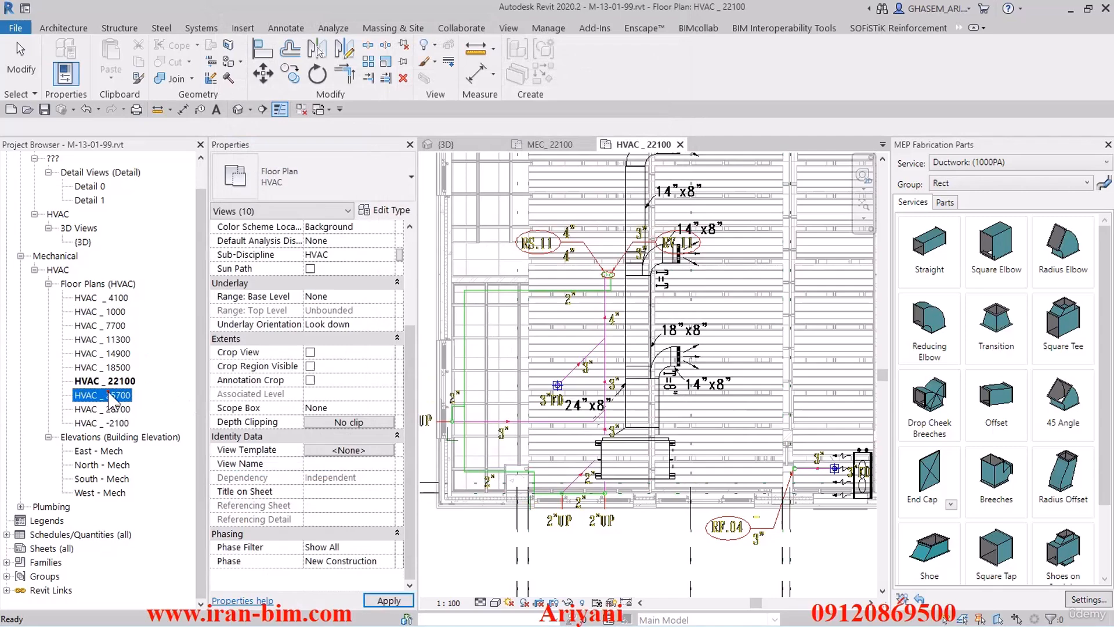
pyautogui.scroll(5, 355, 364)
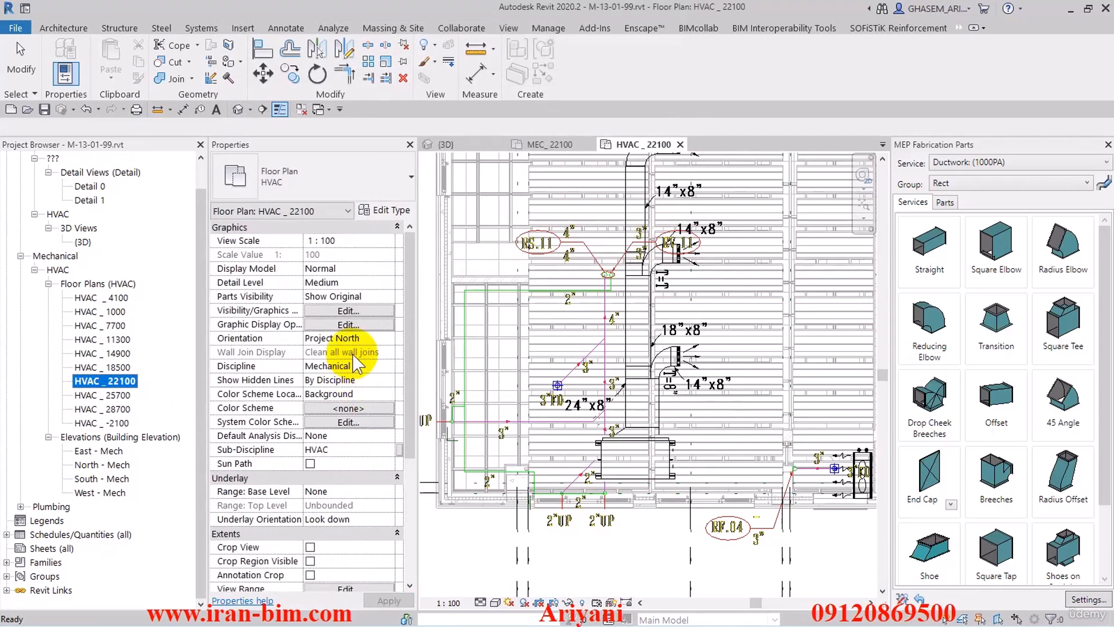
pyautogui.click(346, 312)
pyautogui.click(462, 56)
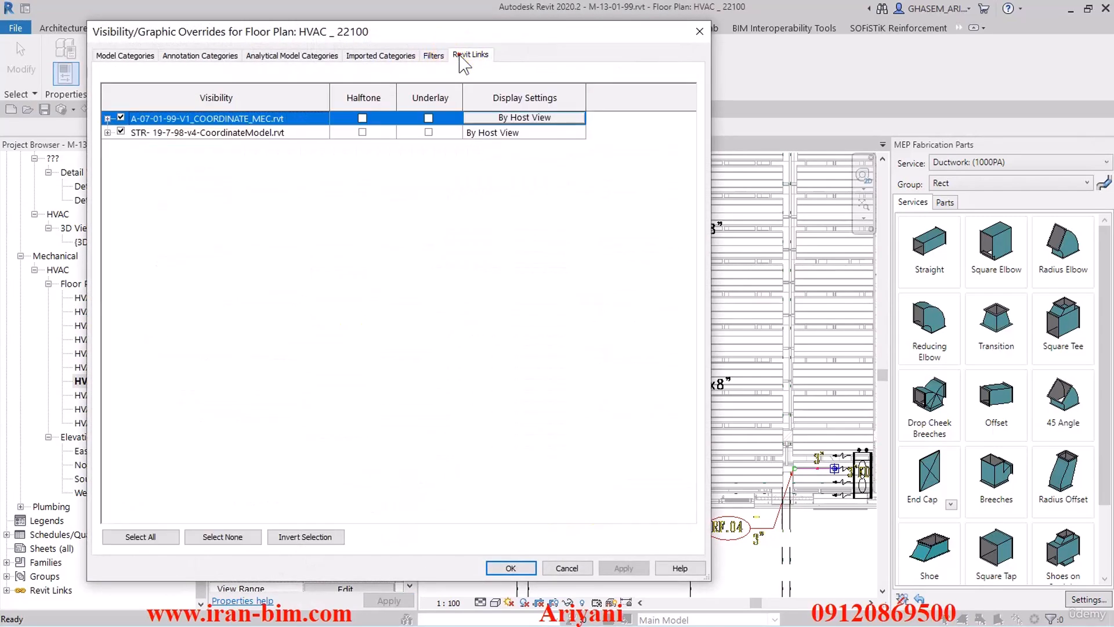
pyautogui.click(395, 55)
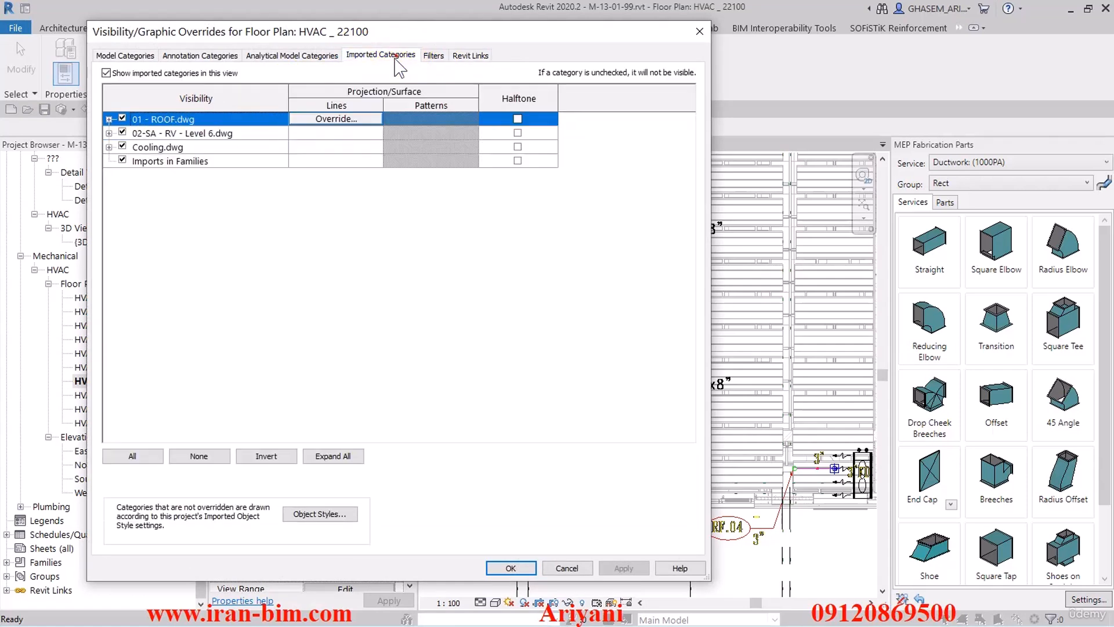
pyautogui.click(121, 133)
pyautogui.click(135, 160)
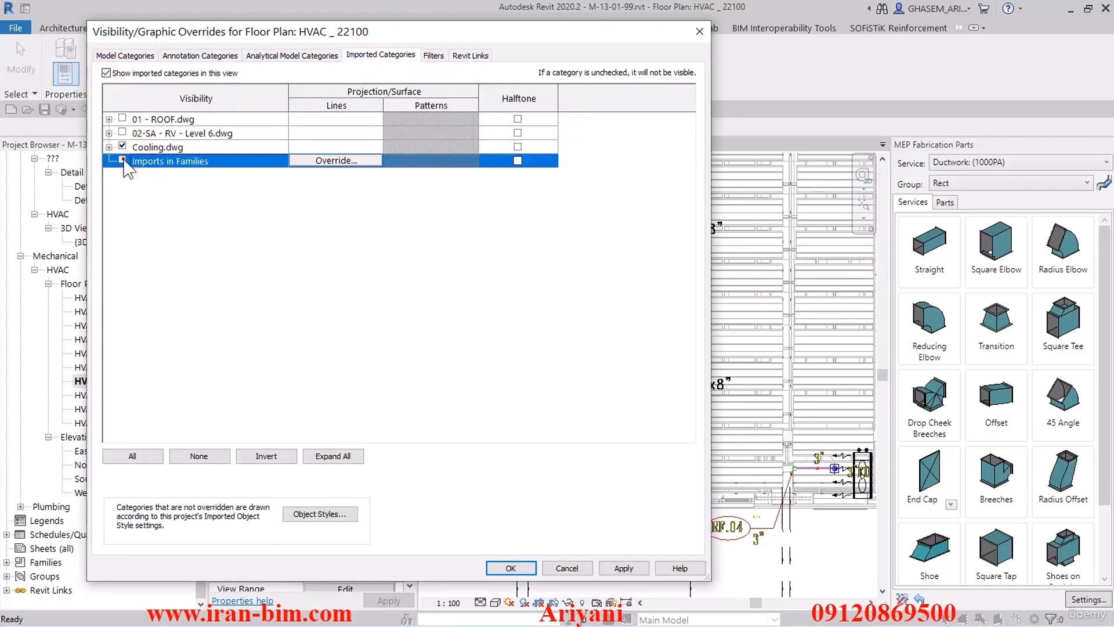
pyautogui.click(145, 148)
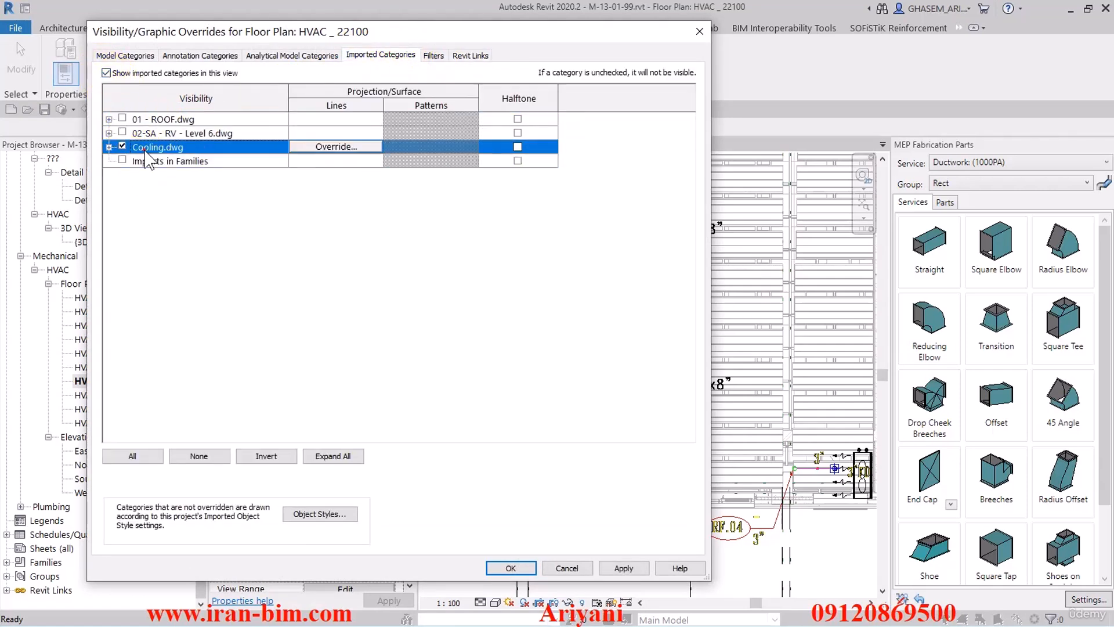
pyautogui.click(468, 56)
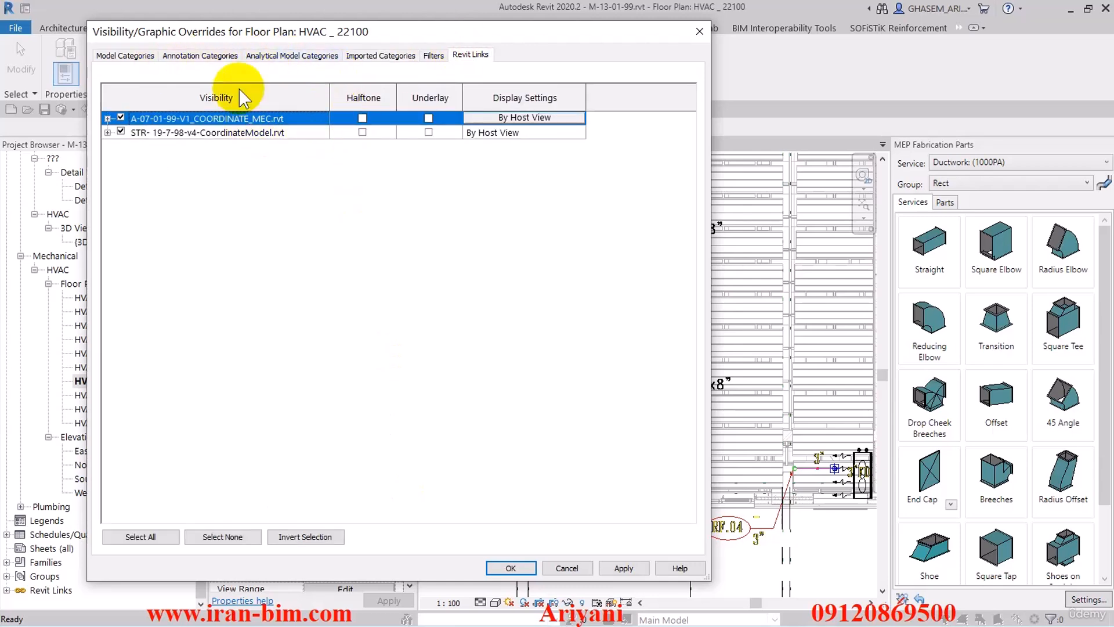
pyautogui.click(510, 568)
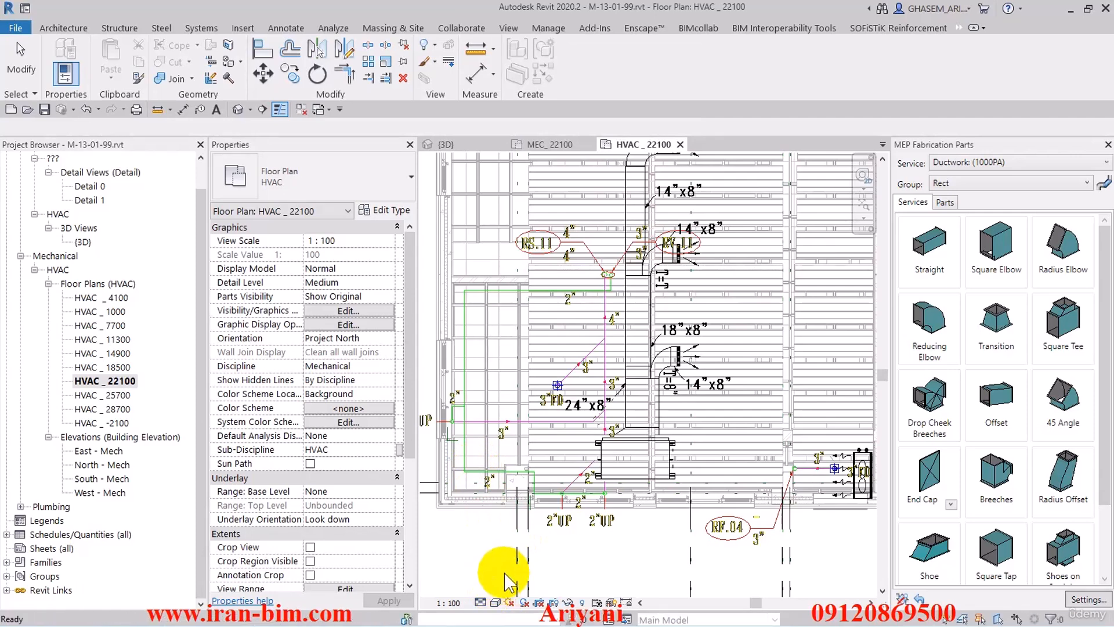
# Set the detail level of the HVAC _ 22100 floor plan to Fine.
pyautogui.click(486, 587)
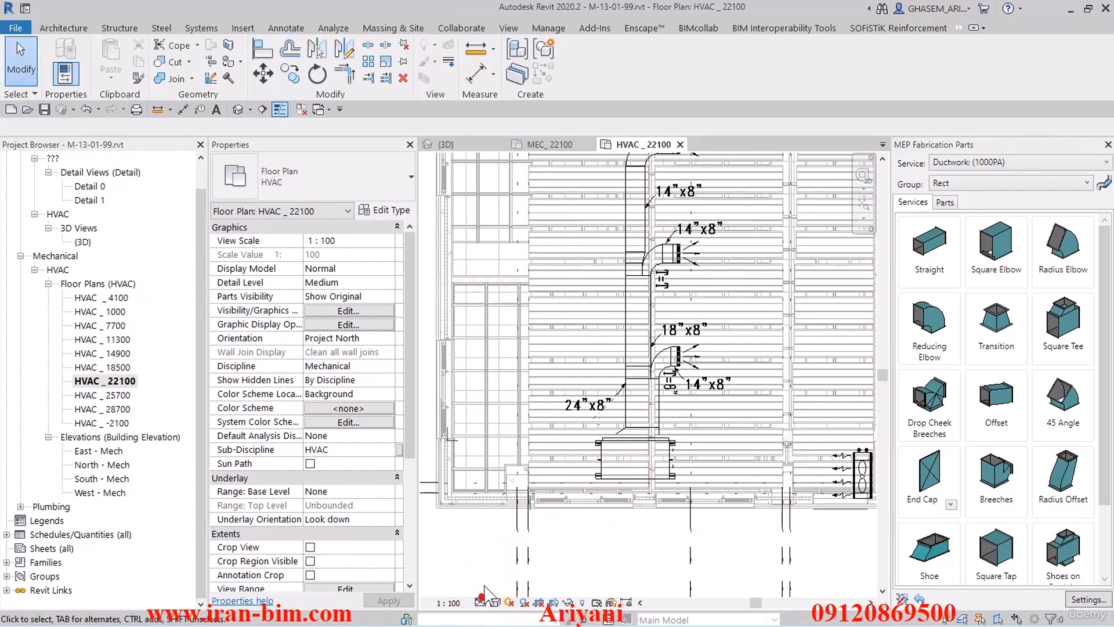
pyautogui.click(482, 602)
pyautogui.click(487, 584)
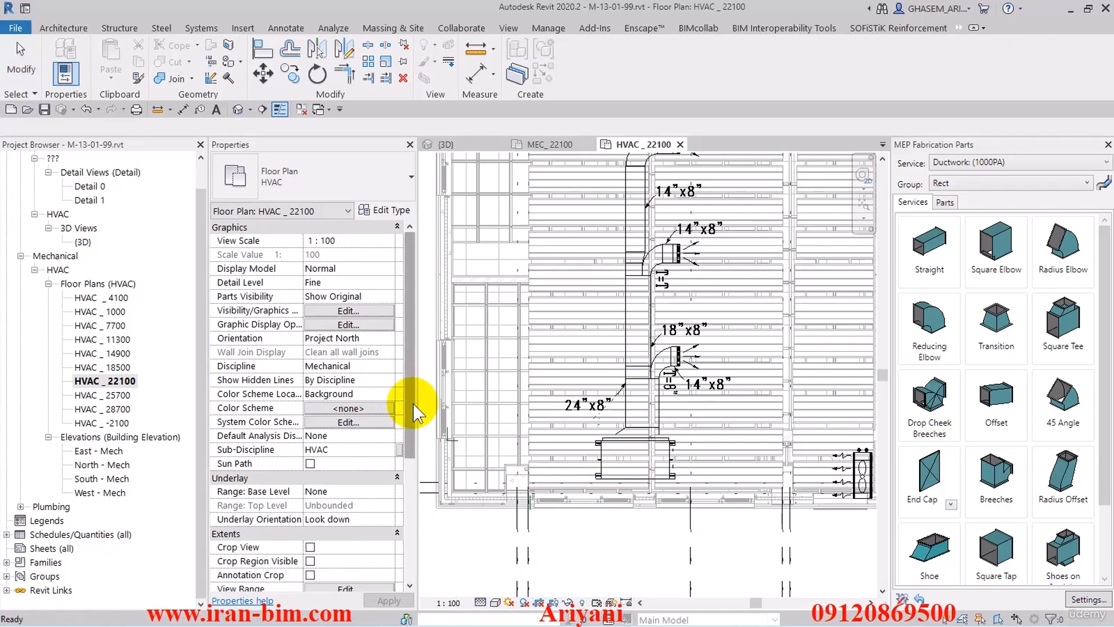
# Set the Top offset of the HVAC _ 22100 view range to 3.2 and apply it.
pyautogui.scroll(-1, 417, 434)
pyautogui.moveTo(417, 434); pyautogui.dragTo(413, 497)
pyautogui.click(347, 436)
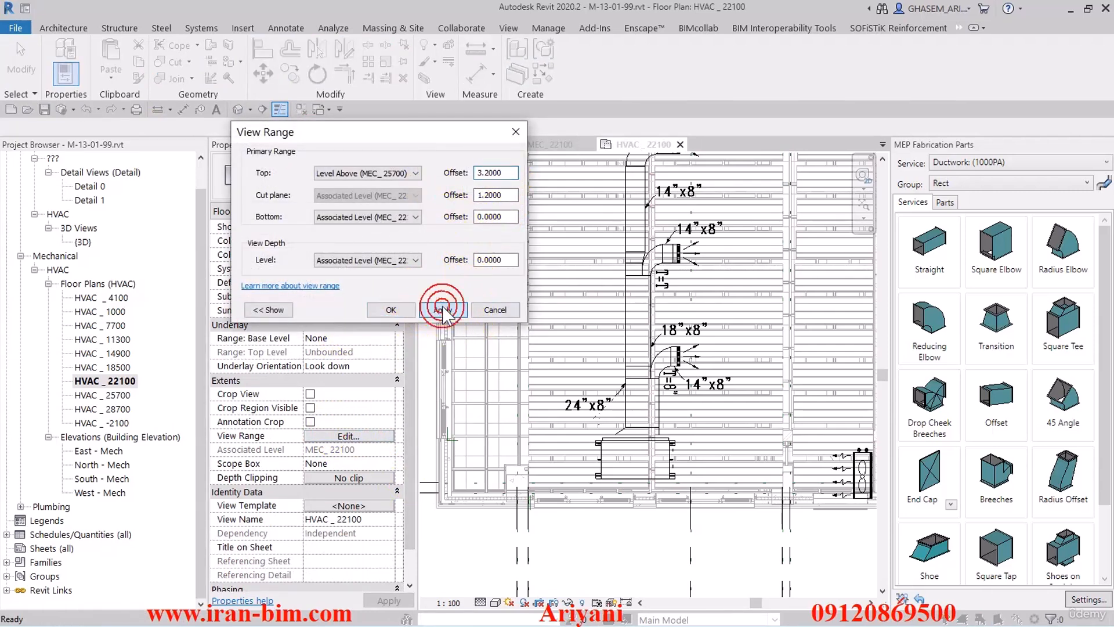
pyautogui.click(404, 309)
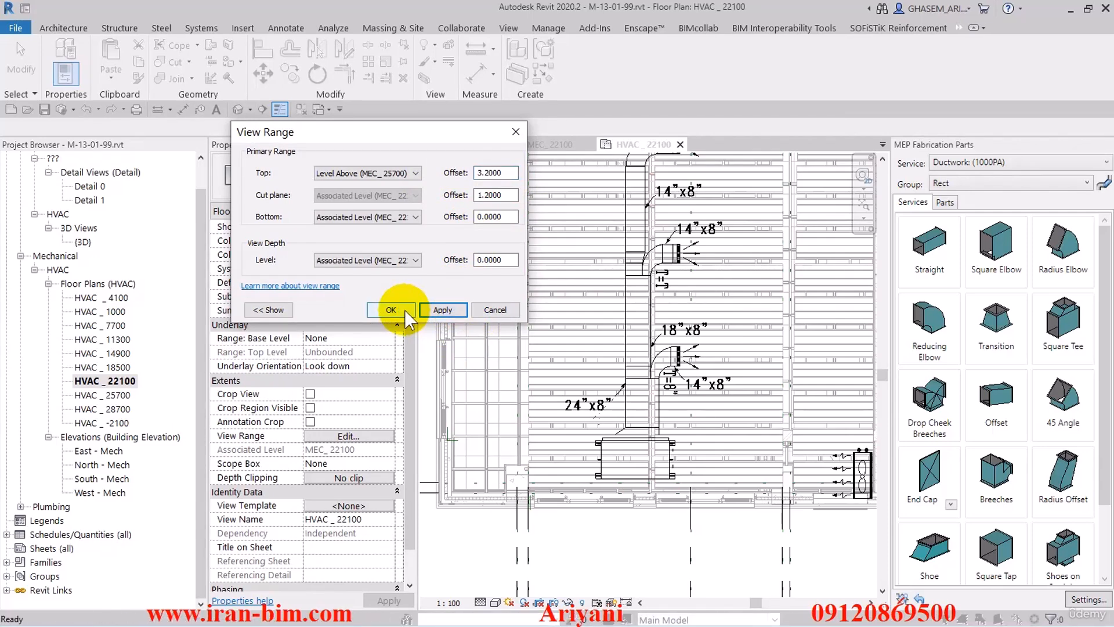
pyautogui.click(624, 461)
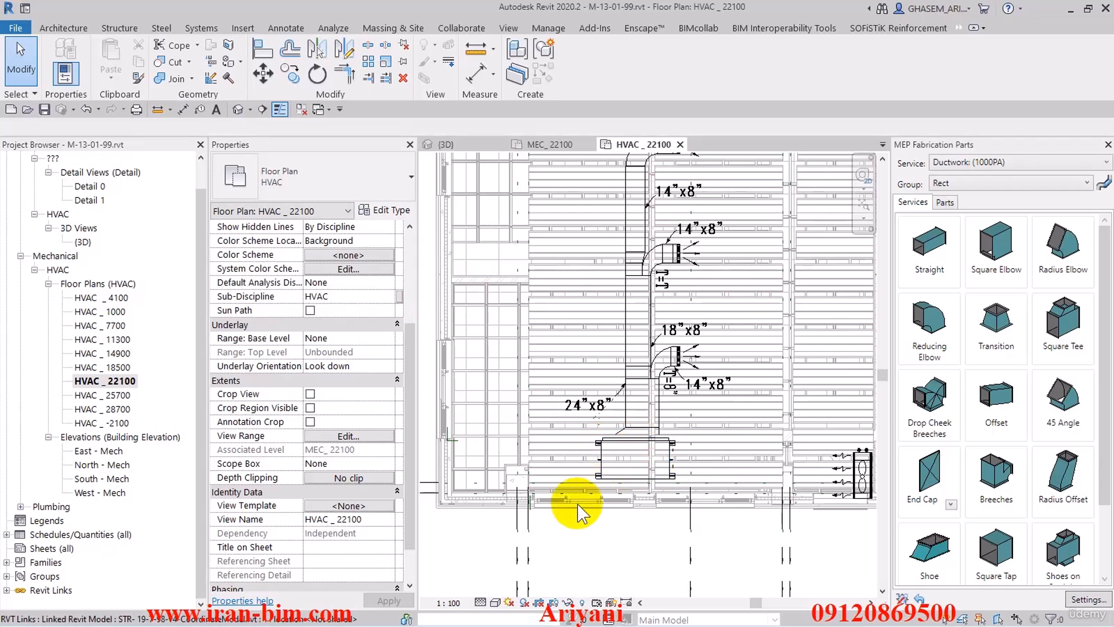
# Switch the HVAC _ 22100 plan to the Shaded visual style and inspect the fan coil up close.
pyautogui.click(502, 603)
pyautogui.click(511, 532)
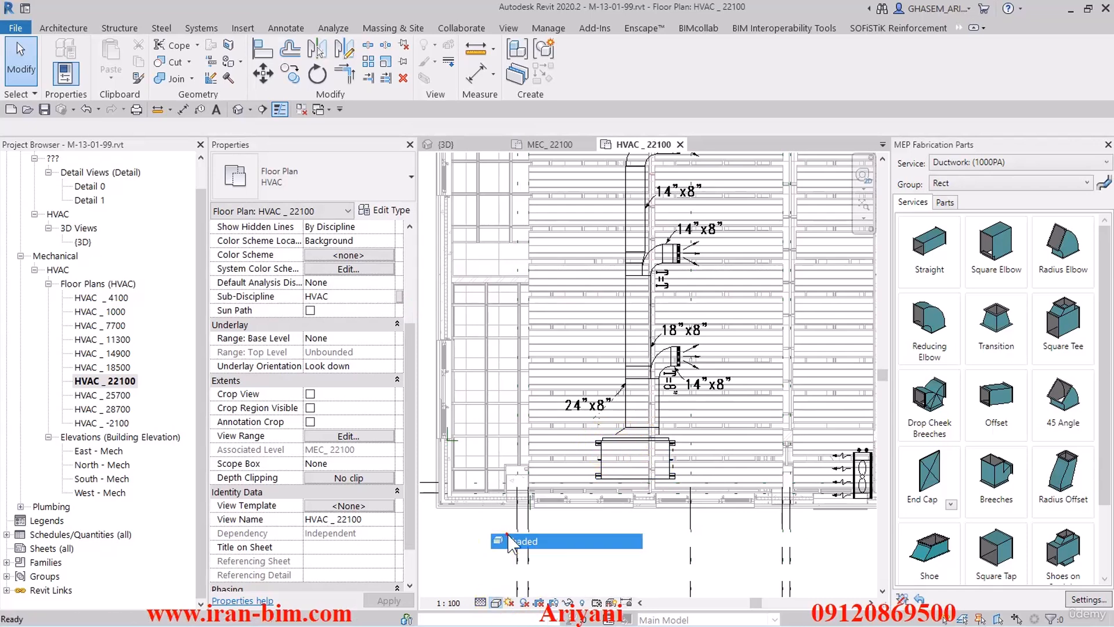
pyautogui.scroll(3, 621, 473)
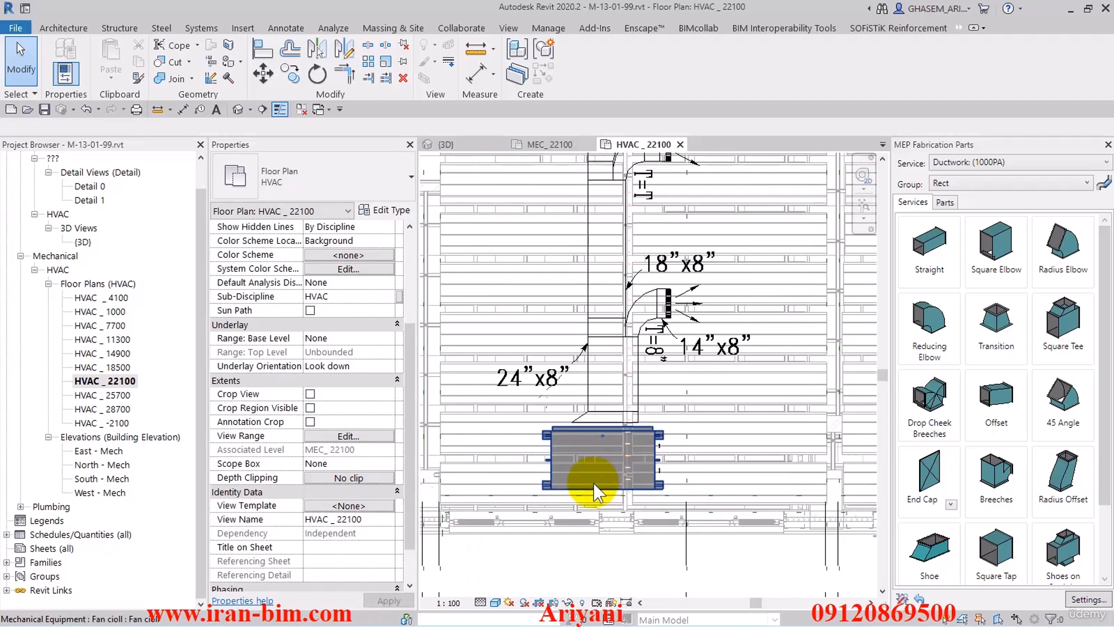
pyautogui.scroll(4, 475, 383)
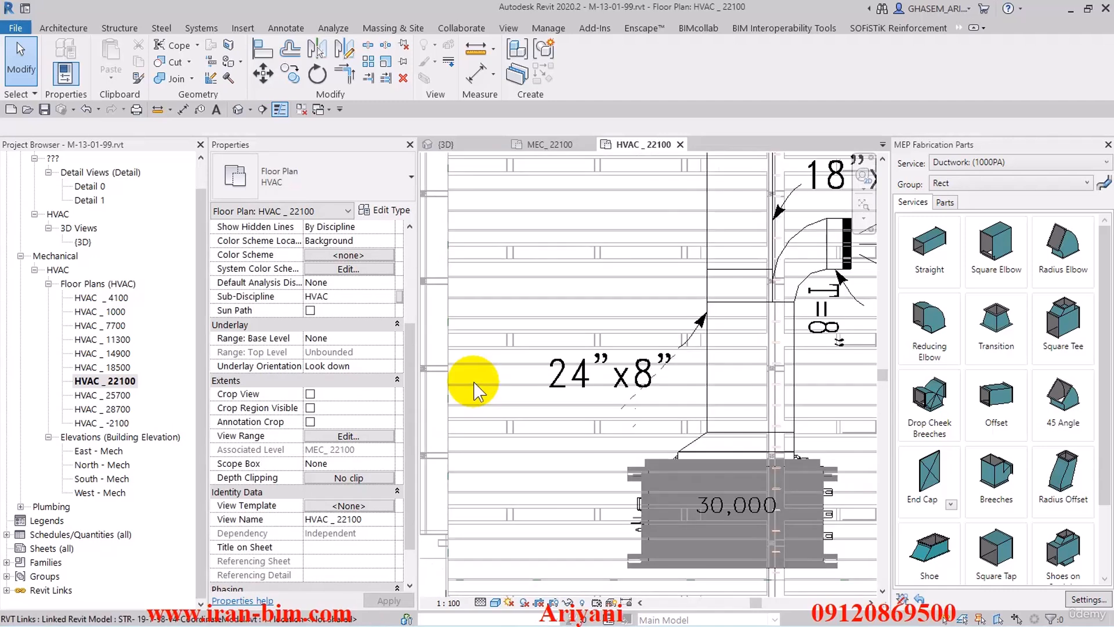
# Add an aligned dimension between the fan coil's lower edge and the wall reference line below it in the HVAC _ 22100 plan.
pyautogui.scroll(-5, 474, 387)
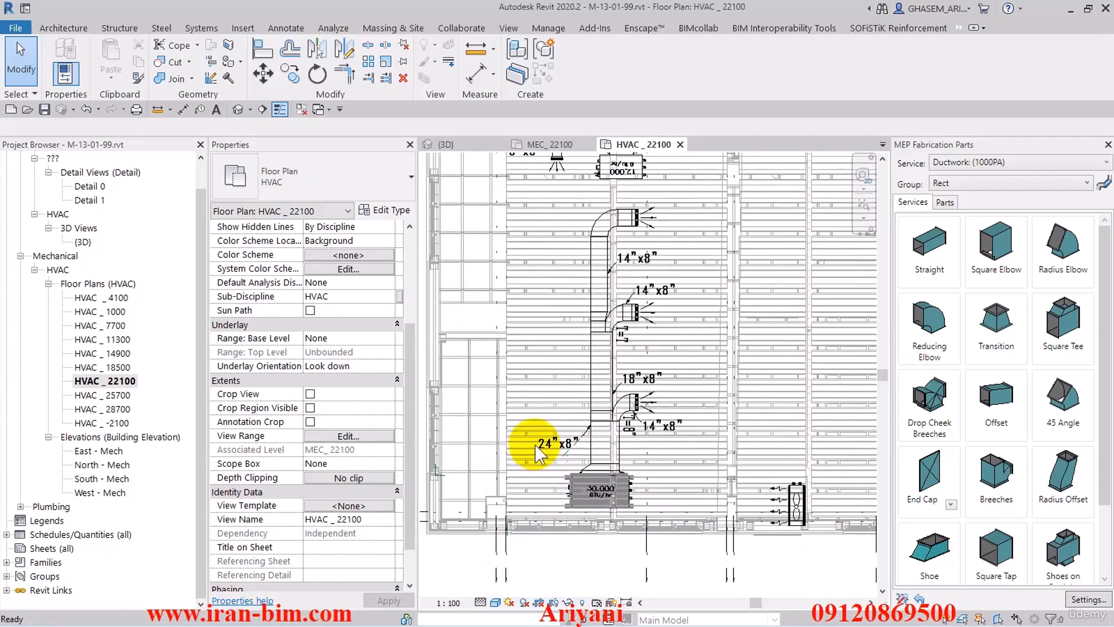
pyautogui.scroll(1, 538, 455)
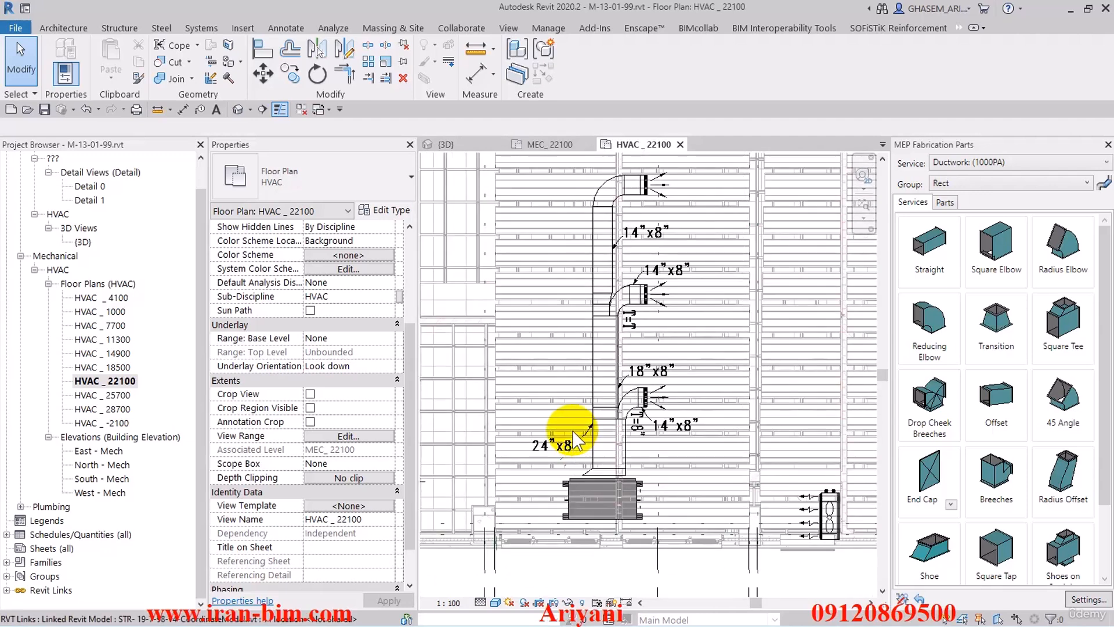
pyautogui.click(475, 74)
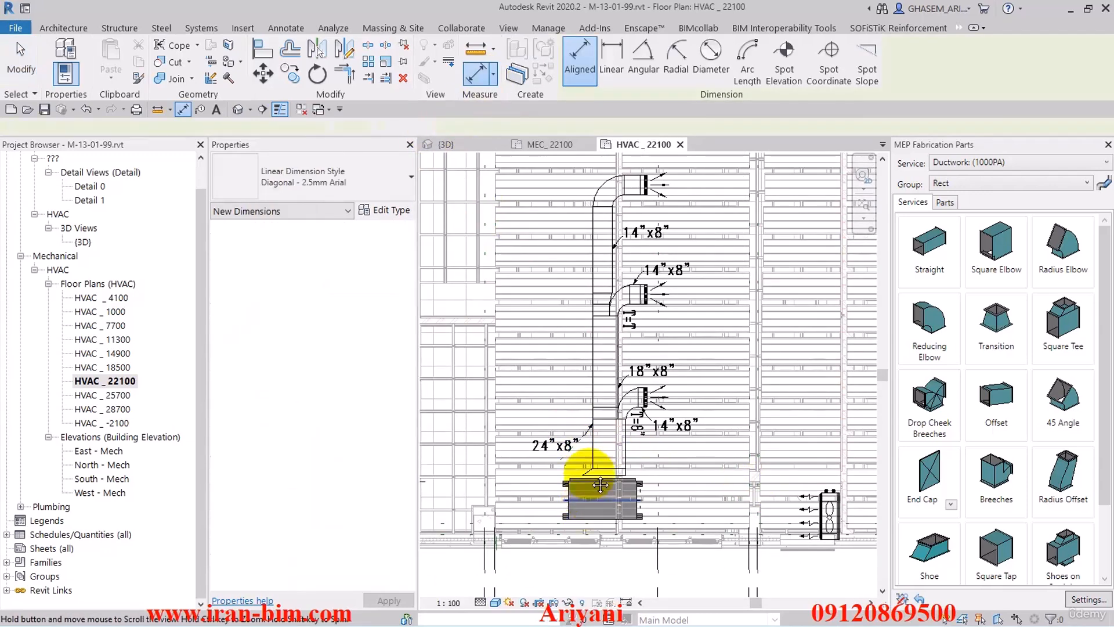
pyautogui.scroll(5, 601, 484)
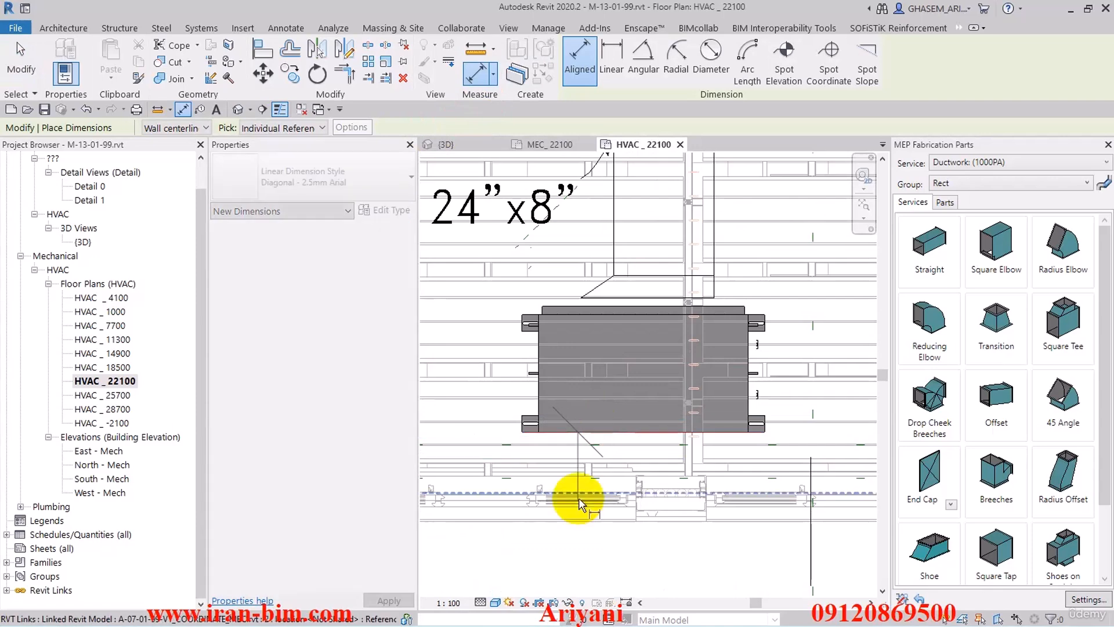
pyautogui.click(579, 499)
pyautogui.click(615, 580)
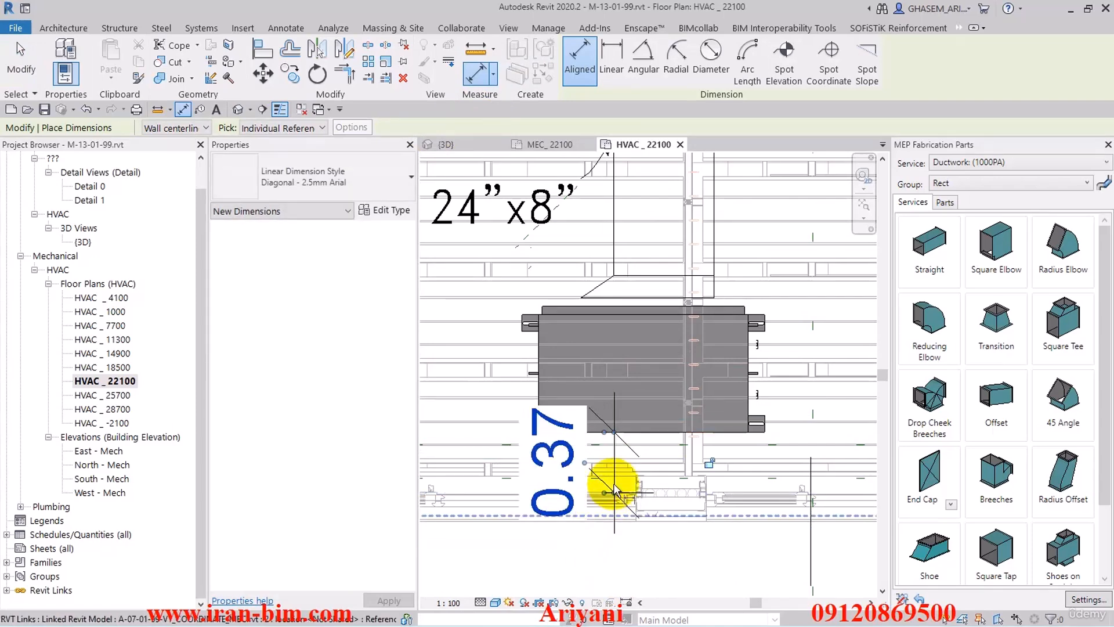
pyautogui.press('Escape')
pyautogui.press('Escape')
# Set the dimensioned distance between the fan coil and the wall line to 0.3 m.
pyautogui.click(634, 370)
pyautogui.click(578, 461)
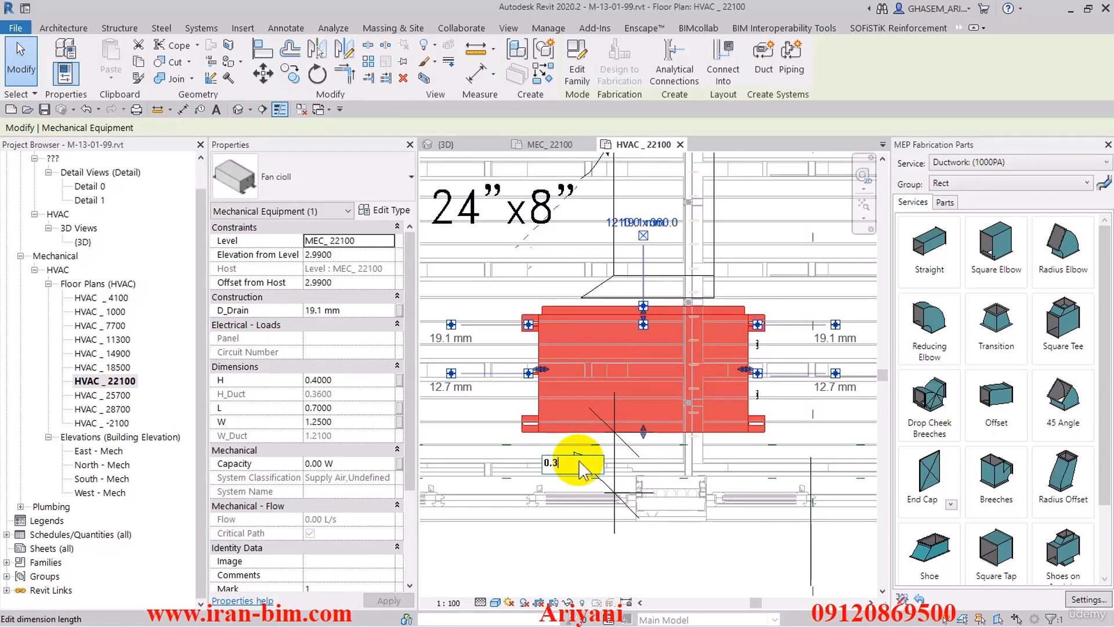
pyautogui.press('Return')
pyautogui.scroll(-2, 590, 450)
pyautogui.press('Escape')
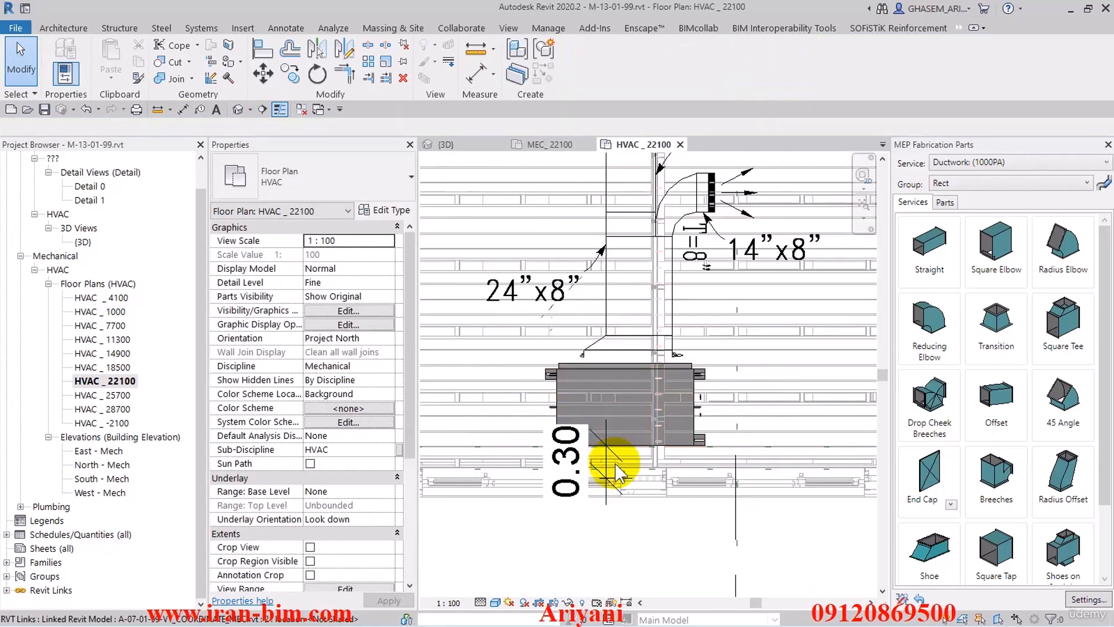
pyautogui.moveTo(622, 464); pyautogui.dragTo(619, 514, button='middle')
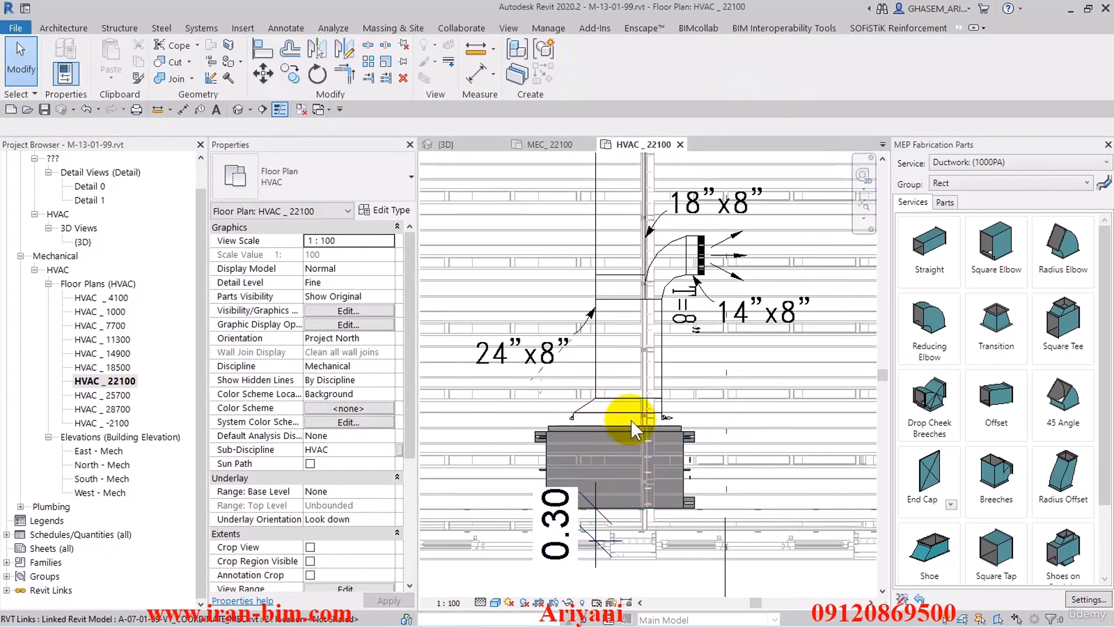
# Try to place the Shoe fabrication part on the fan coil's supply duct connection in the HVAC _ 22100 plan.
pyautogui.scroll(2, 631, 420)
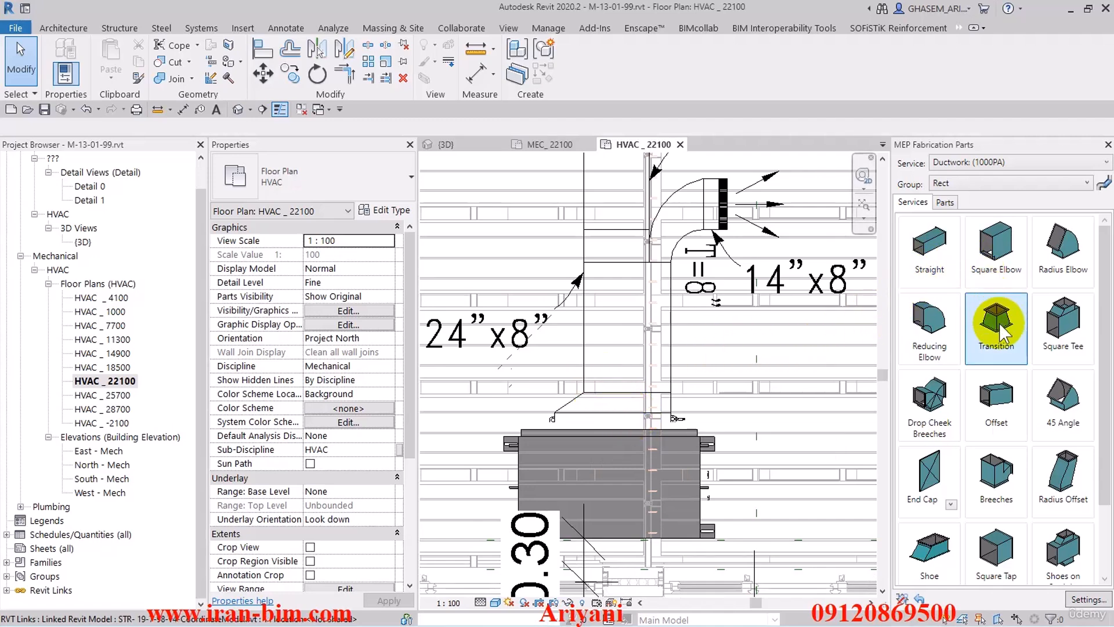
pyautogui.scroll(-3, 1015, 406)
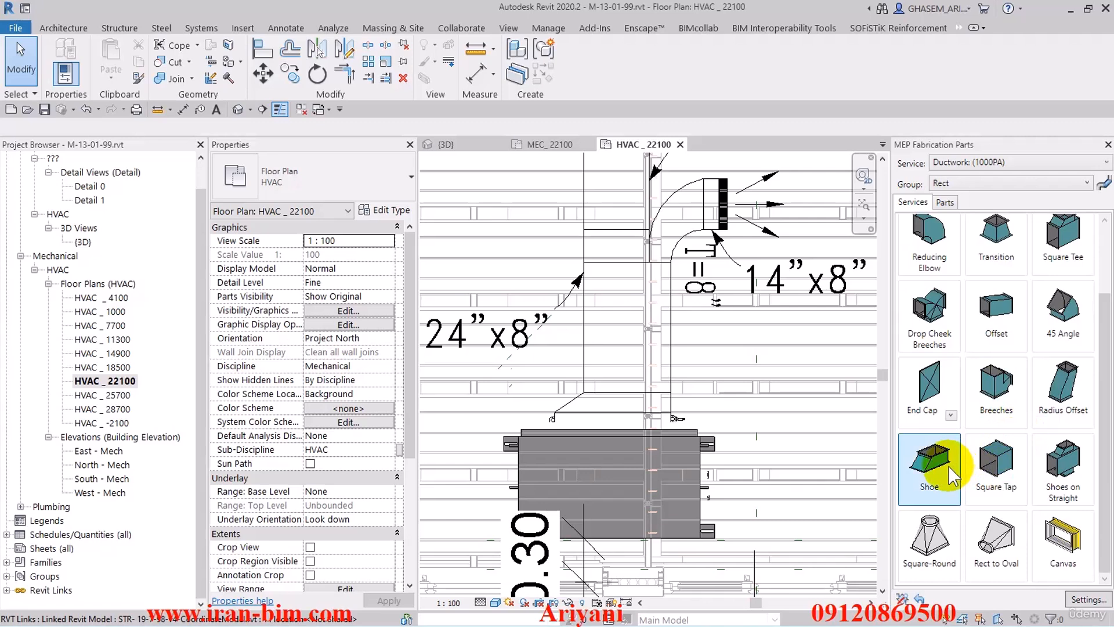
pyautogui.scroll(3, 953, 477)
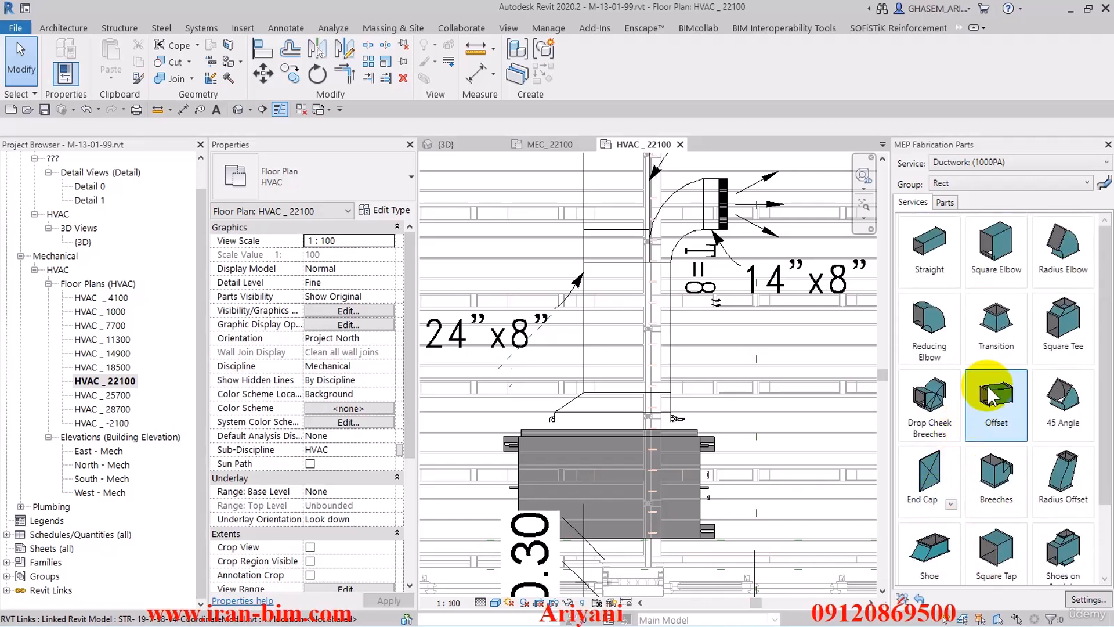
pyautogui.scroll(-3, 1003, 337)
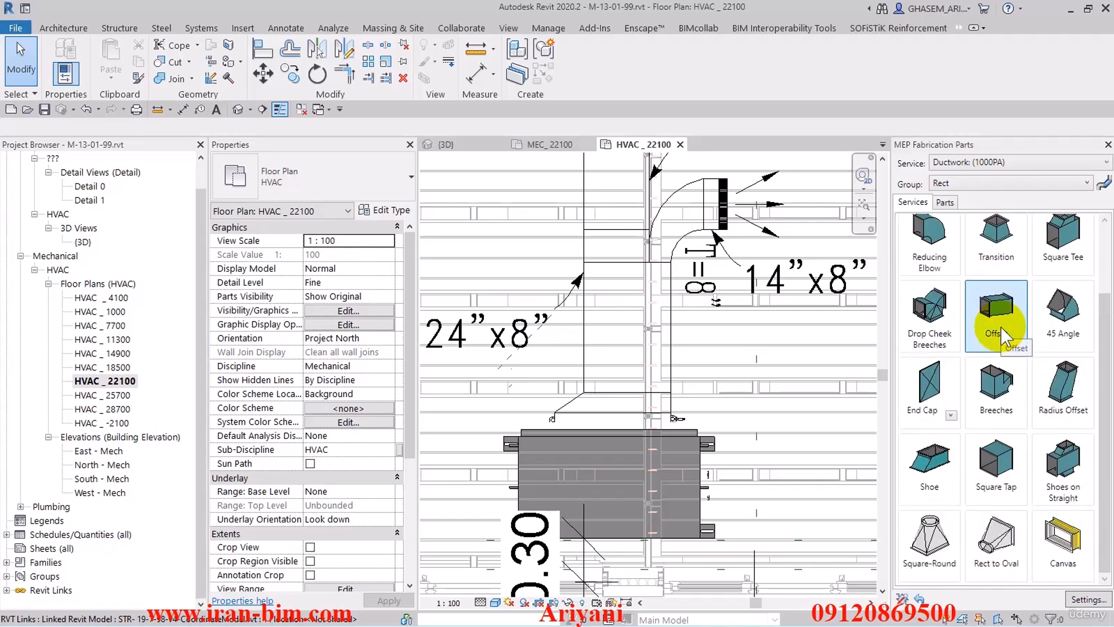
pyautogui.click(929, 465)
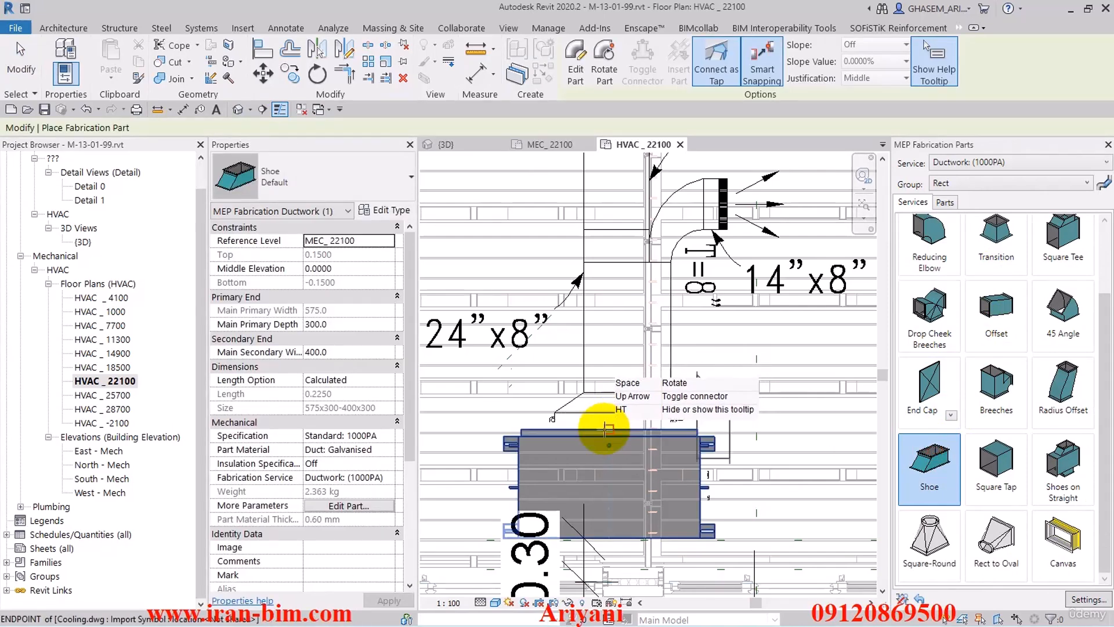
pyautogui.click(609, 428)
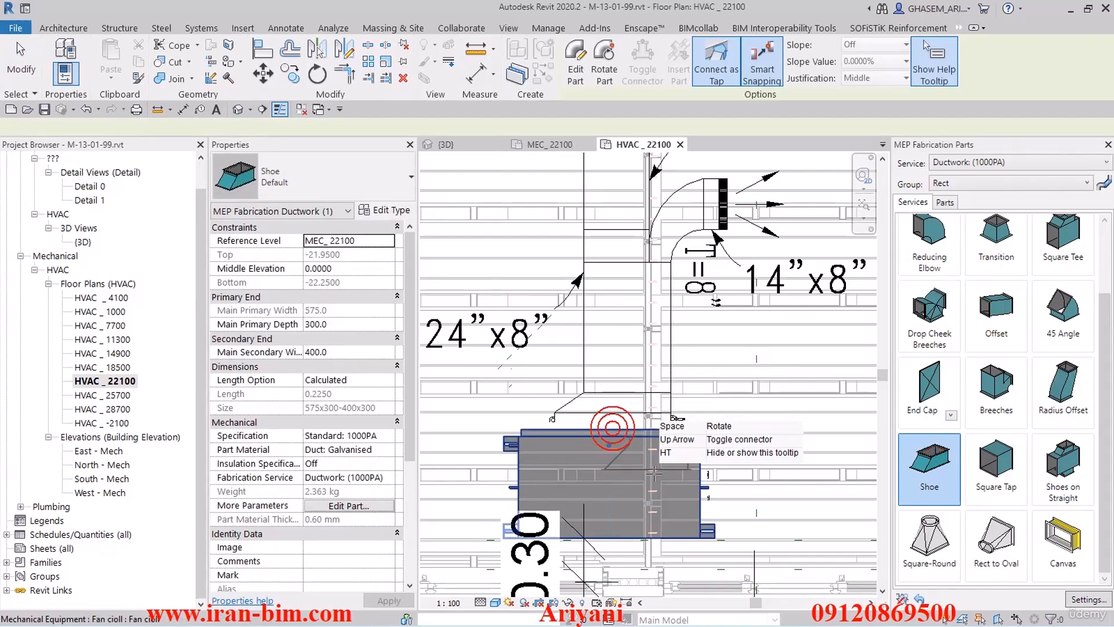
pyautogui.press('Escape')
pyautogui.press('Escape')
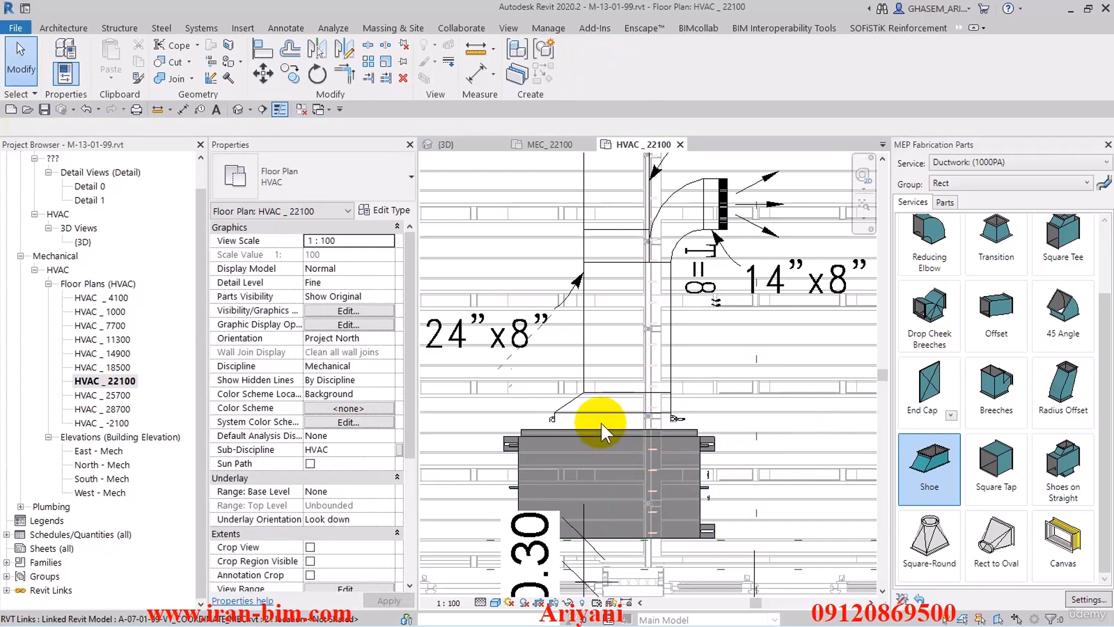
# Switch to the {3D} view, close the MEC_ 22100 view and bring the fan coil under the ceiling into sight.
pyautogui.click(474, 143)
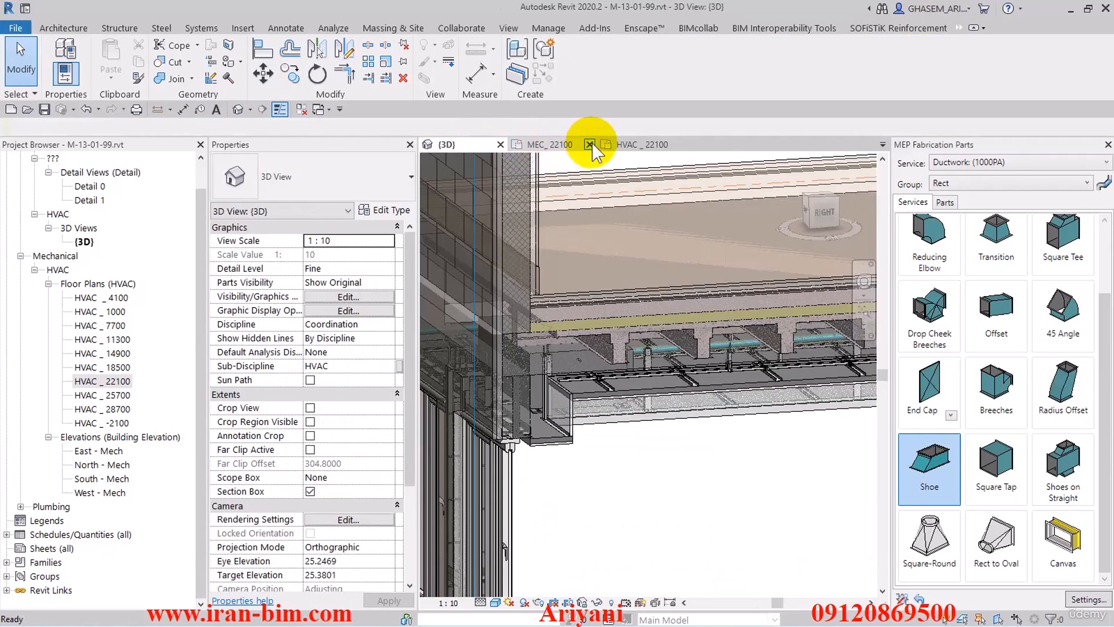
pyautogui.click(591, 145)
pyautogui.scroll(-5, 667, 407)
pyautogui.keyDown('shift'); pyautogui.moveTo(669, 411); pyautogui.dragTo(598, 367, button='middle'); pyautogui.keyUp('shift')
pyautogui.scroll(6, 599, 367)
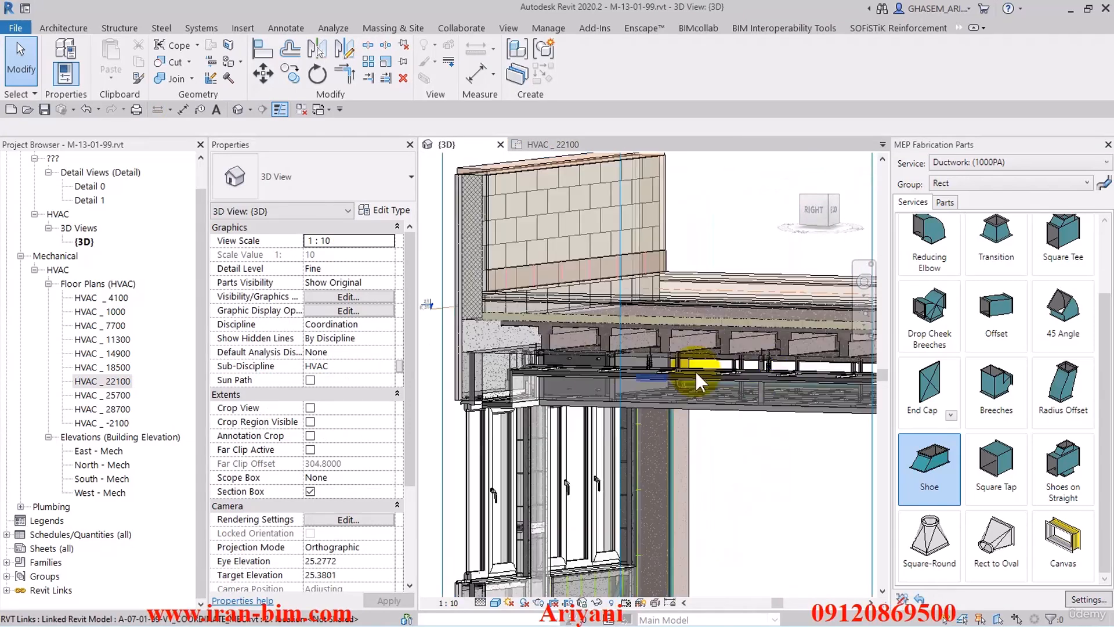
# Try to attach the Shoe fabrication part to the fan coil in the {3D} view.
pyautogui.click(929, 468)
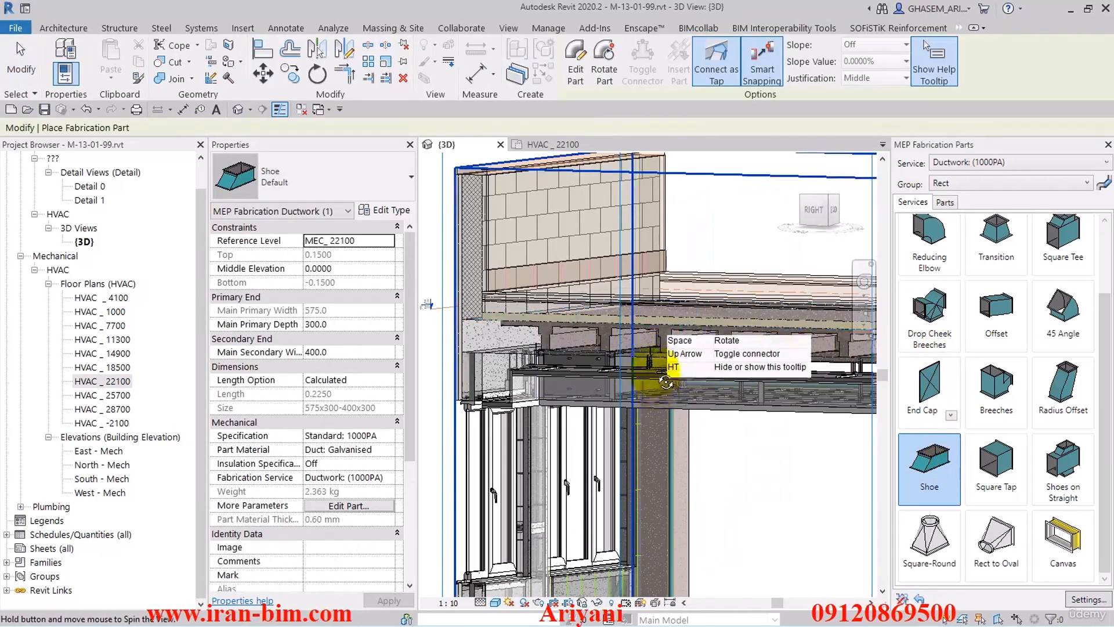
pyautogui.scroll(3, 638, 361)
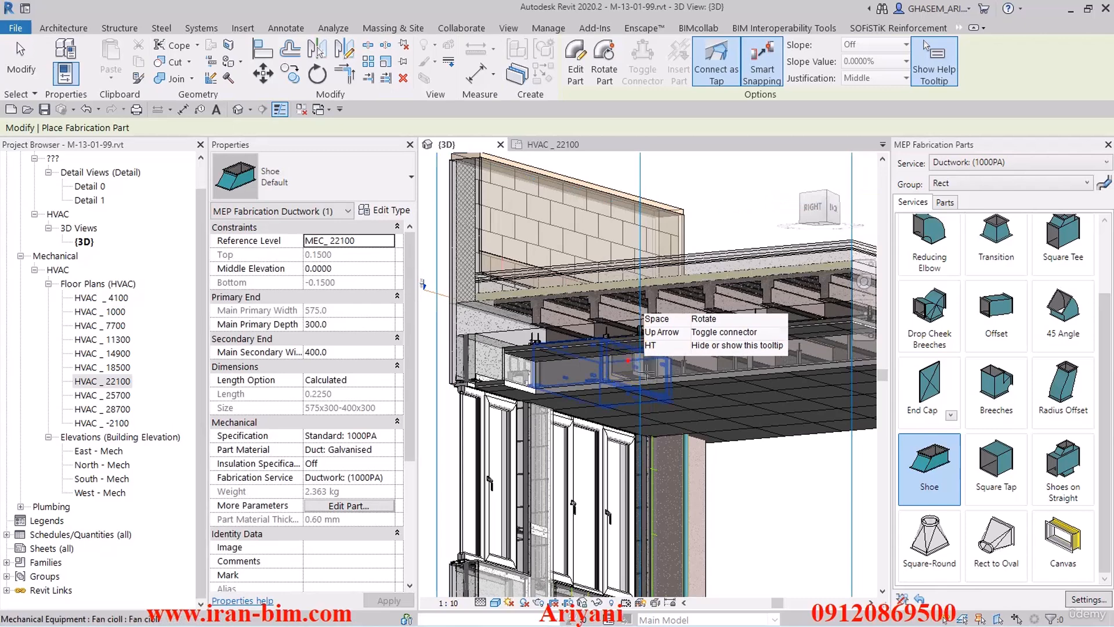
pyautogui.keyDown('shift'); pyautogui.moveTo(704, 397); pyautogui.dragTo(725, 402, button='middle'); pyautogui.keyUp('shift')
pyautogui.press('Escape')
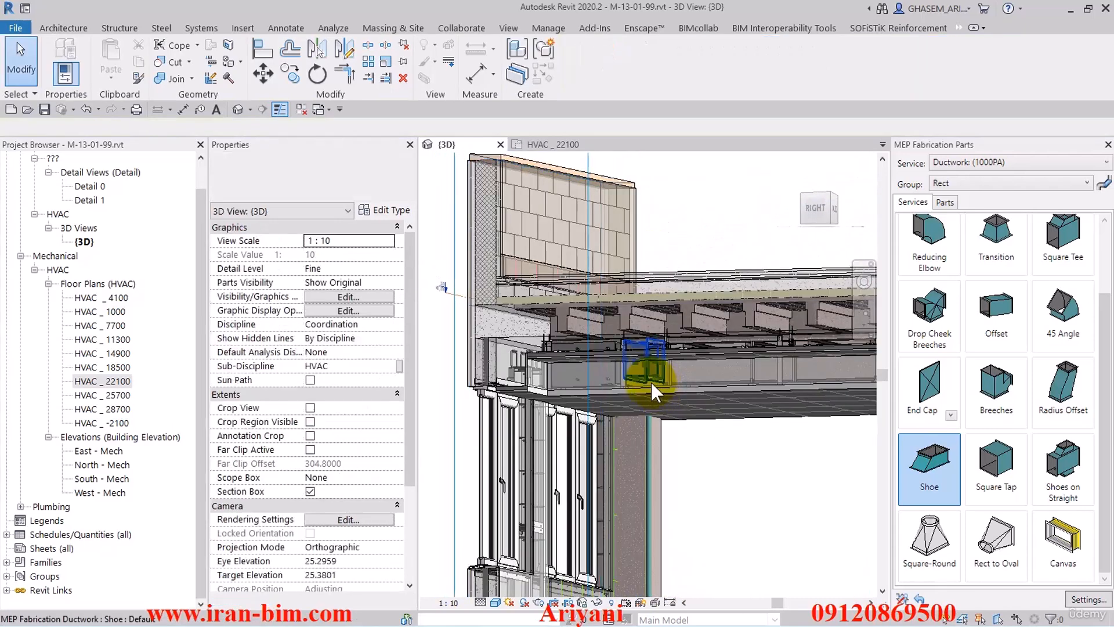
# Place a Transition fabrication part on the fan coil's supply duct connection in the HVAC _ 22100 plan.
pyautogui.click(554, 144)
pyautogui.click(1002, 270)
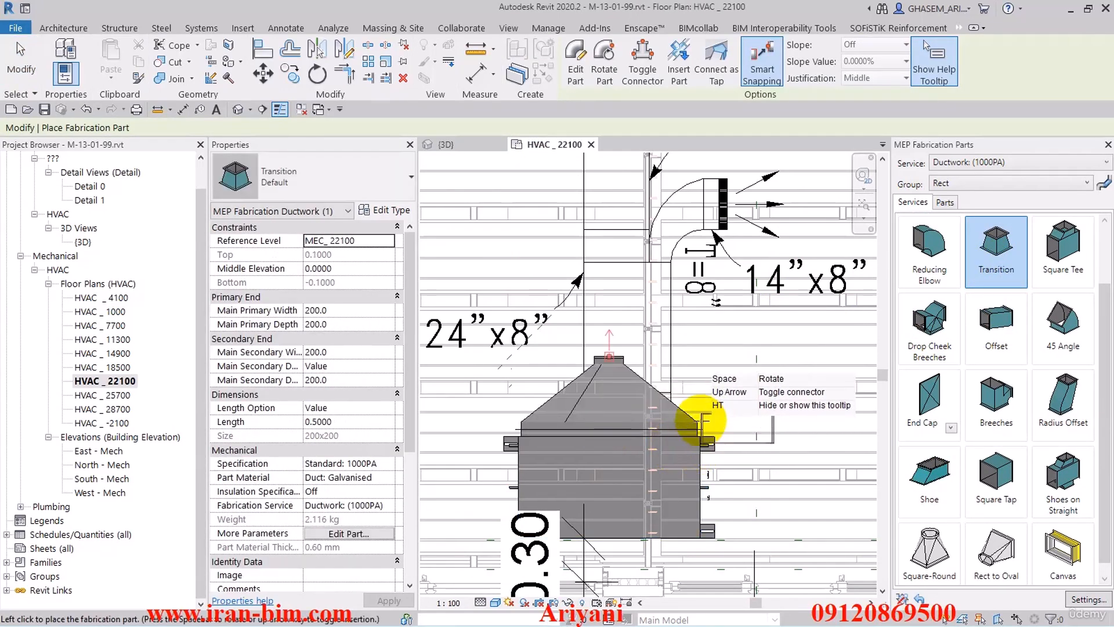
pyautogui.click(604, 397)
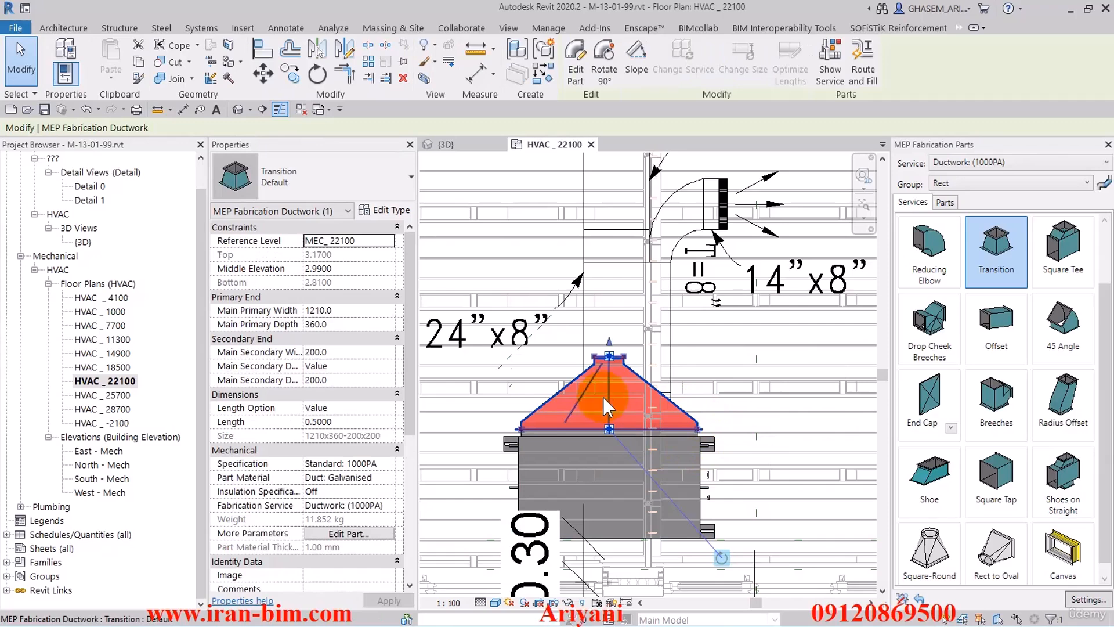
pyautogui.click(20, 69)
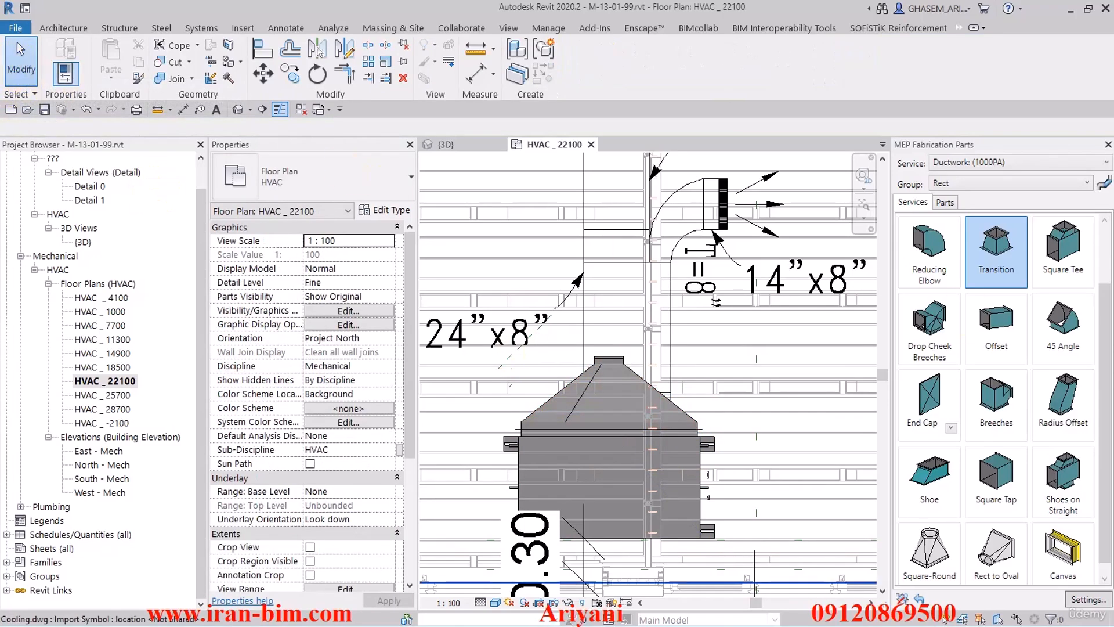
# Open the Air Flow format of the HVAC discipline in the project units.
pyautogui.click(539, 29)
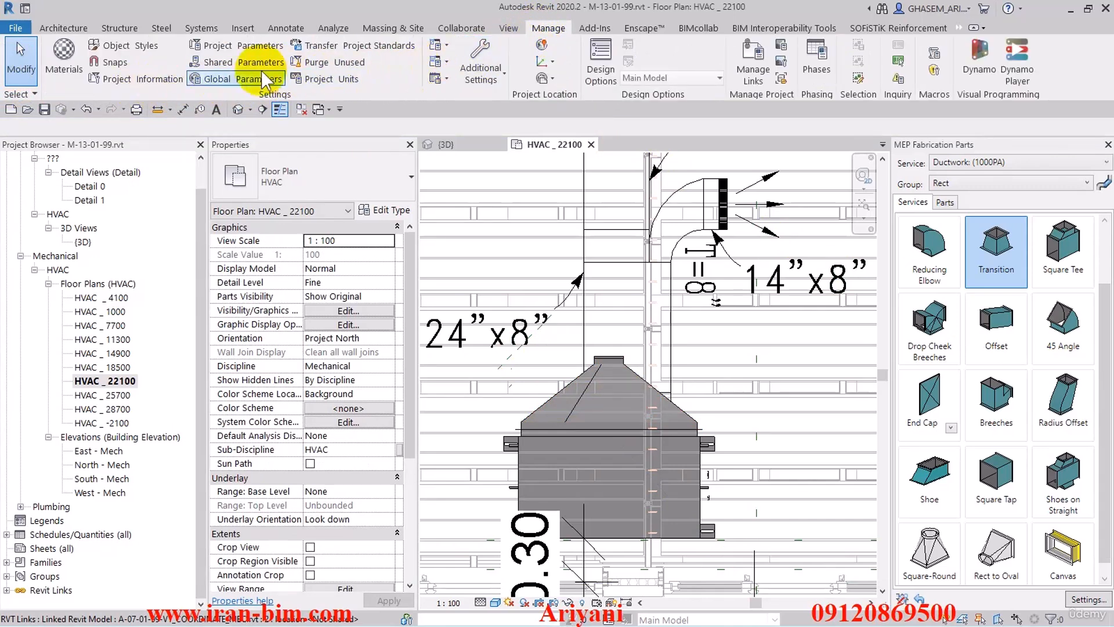
pyautogui.click(326, 79)
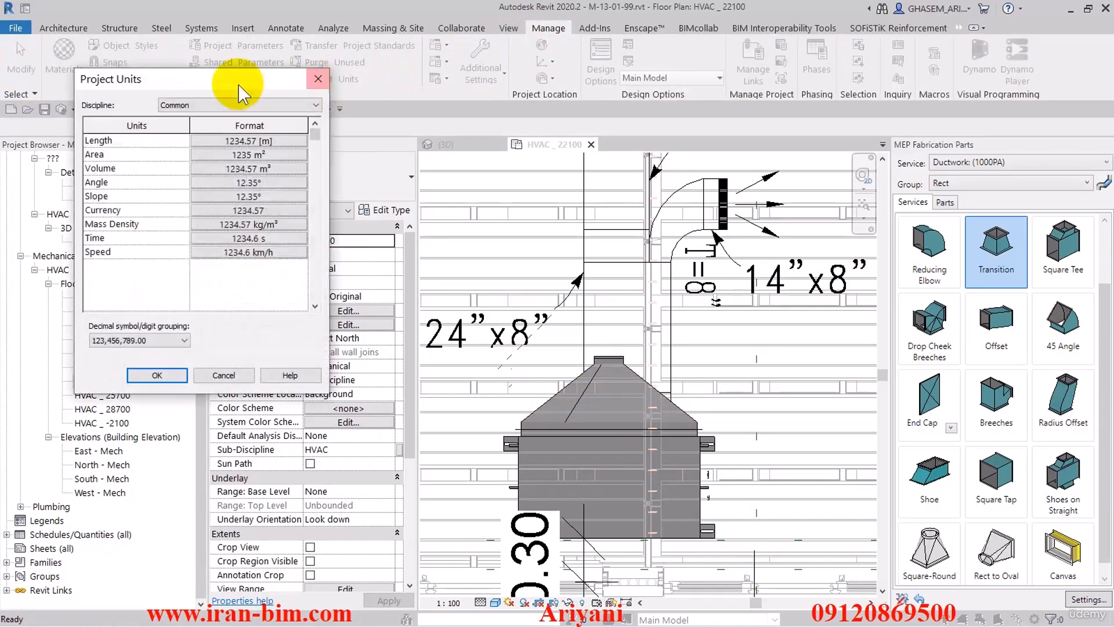
pyautogui.moveTo(237, 81); pyautogui.dragTo(567, 81)
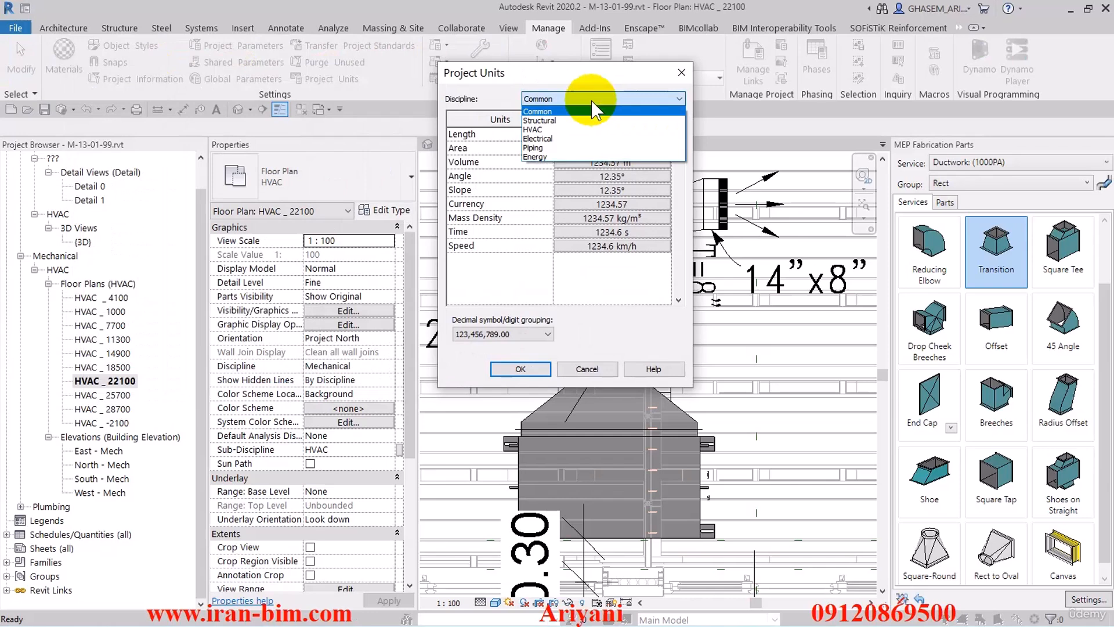
pyautogui.click(566, 130)
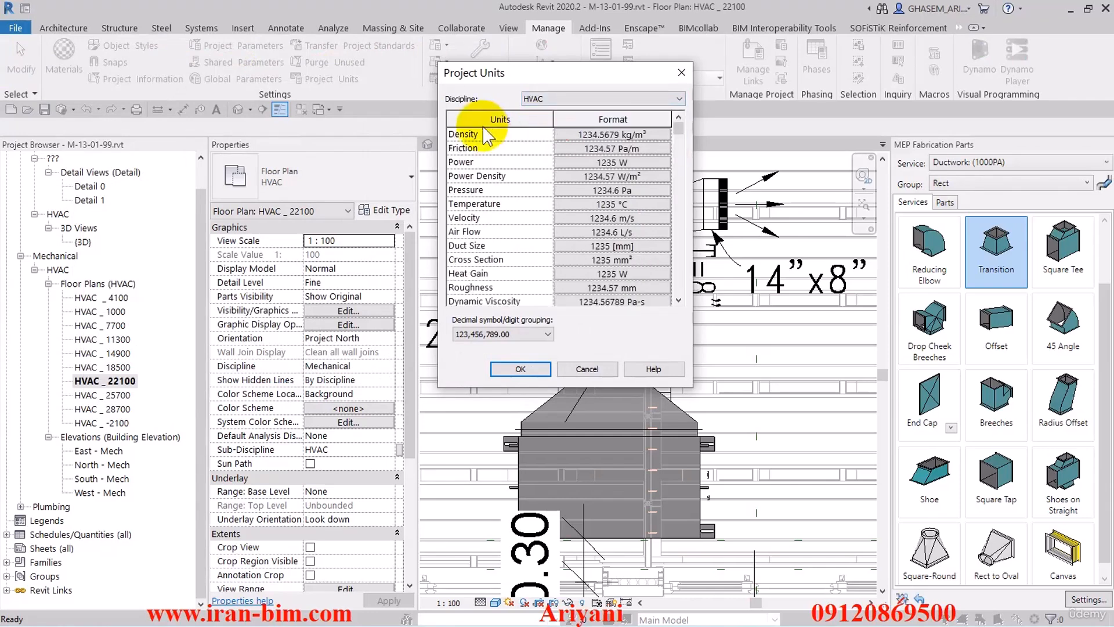
pyautogui.click(584, 235)
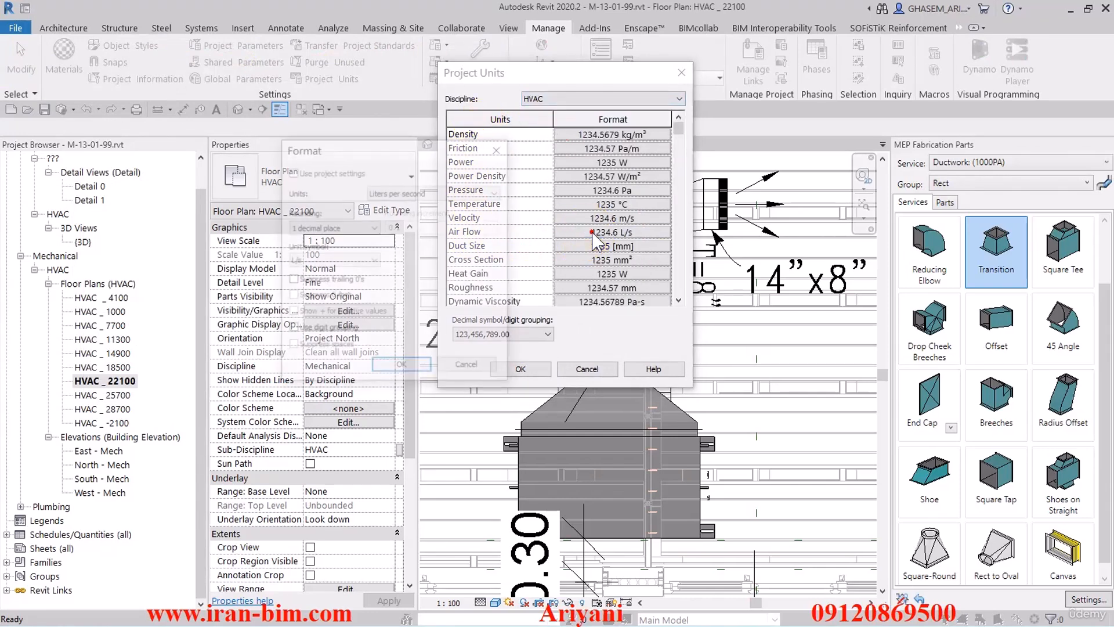
pyautogui.click(417, 192)
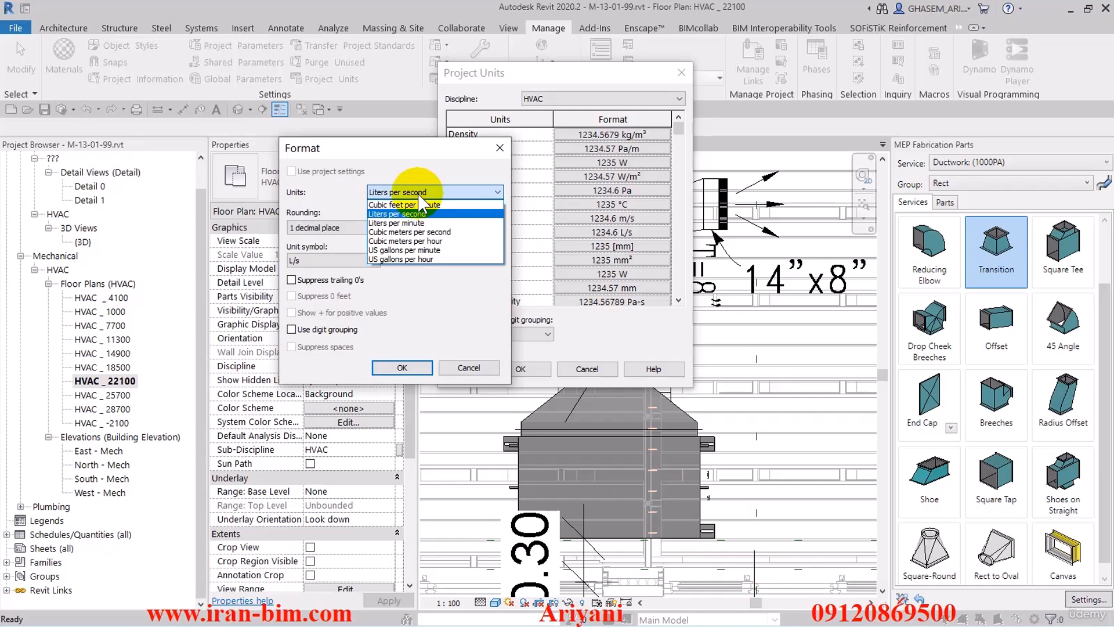
pyautogui.click(419, 195)
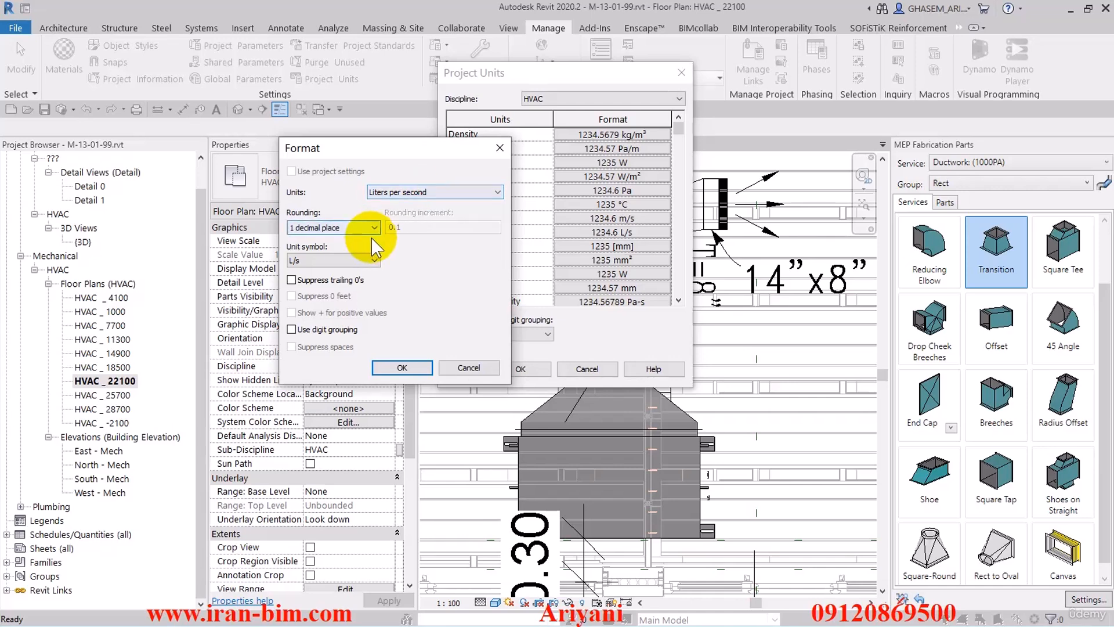
# Set the Air Flow units to Cubic feet per minute with the CFM symbol.
pyautogui.click(417, 192)
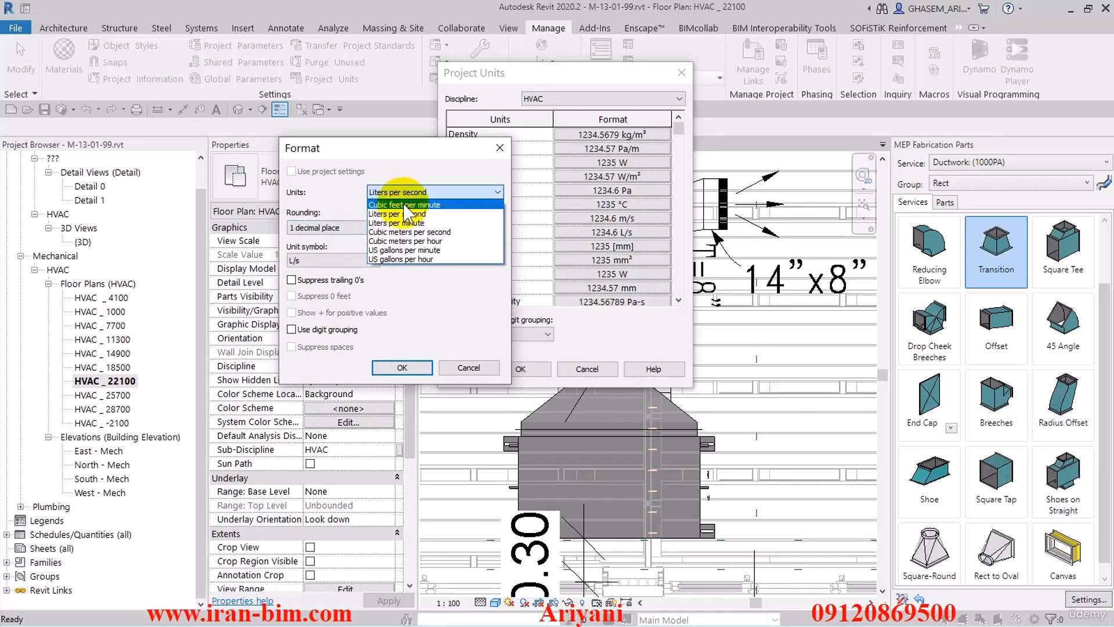
pyautogui.click(418, 214)
pyautogui.click(333, 260)
pyautogui.click(318, 291)
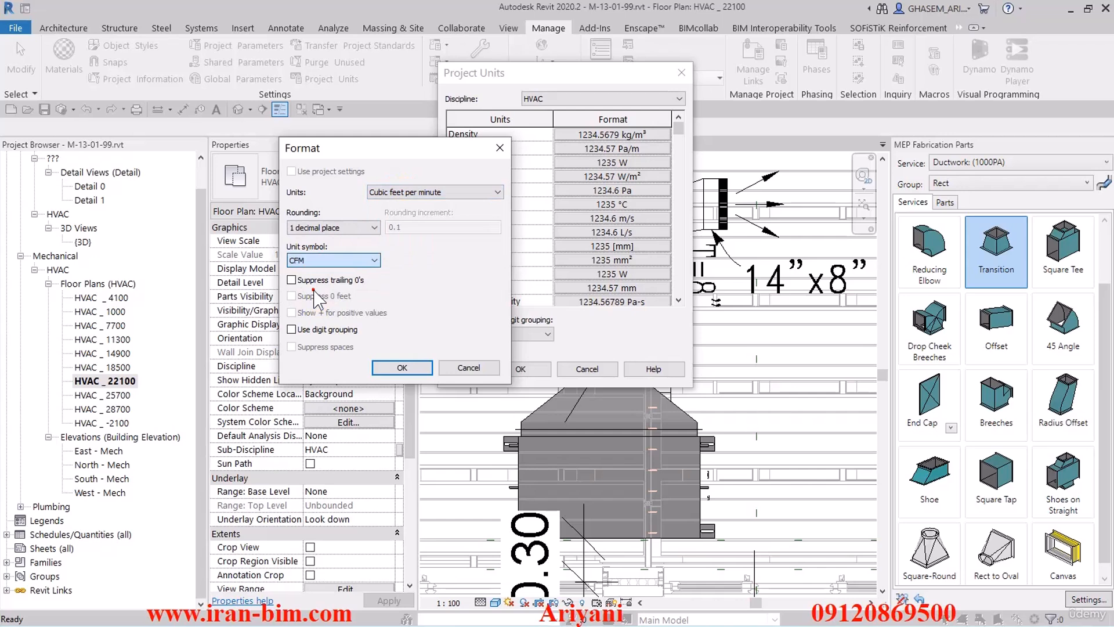
# Set the Air Flow rounding to 2 decimal places.
pyautogui.click(334, 228)
pyautogui.click(316, 285)
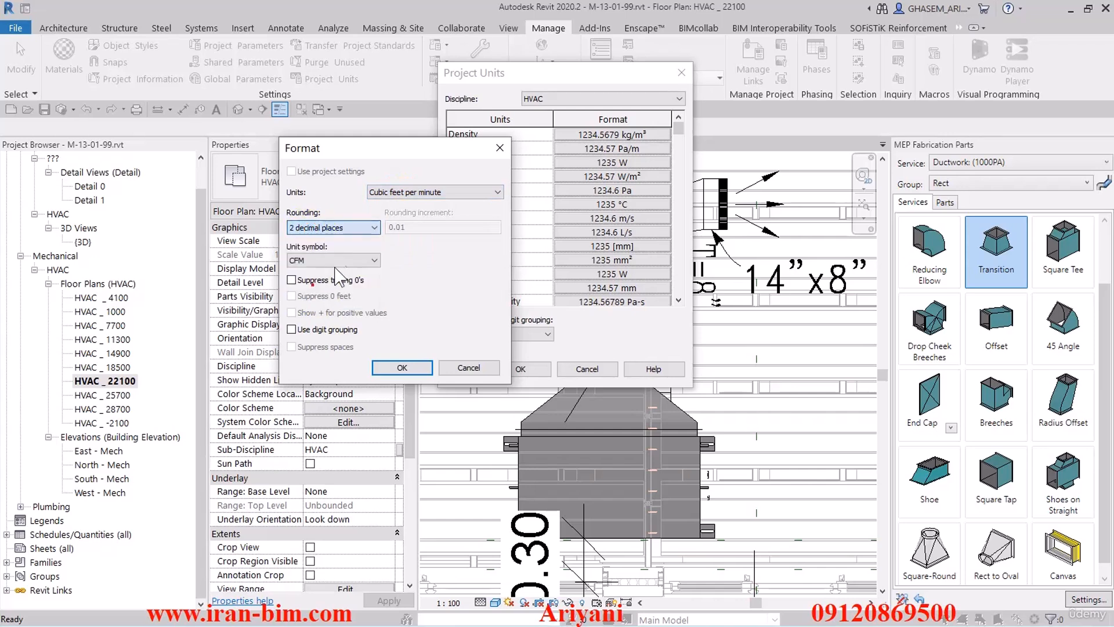
# Try Liters per second with the LPS symbol, Cubic meters per hour and US gallons per hour as Air Flow units.
pyautogui.click(414, 197)
pyautogui.click(407, 214)
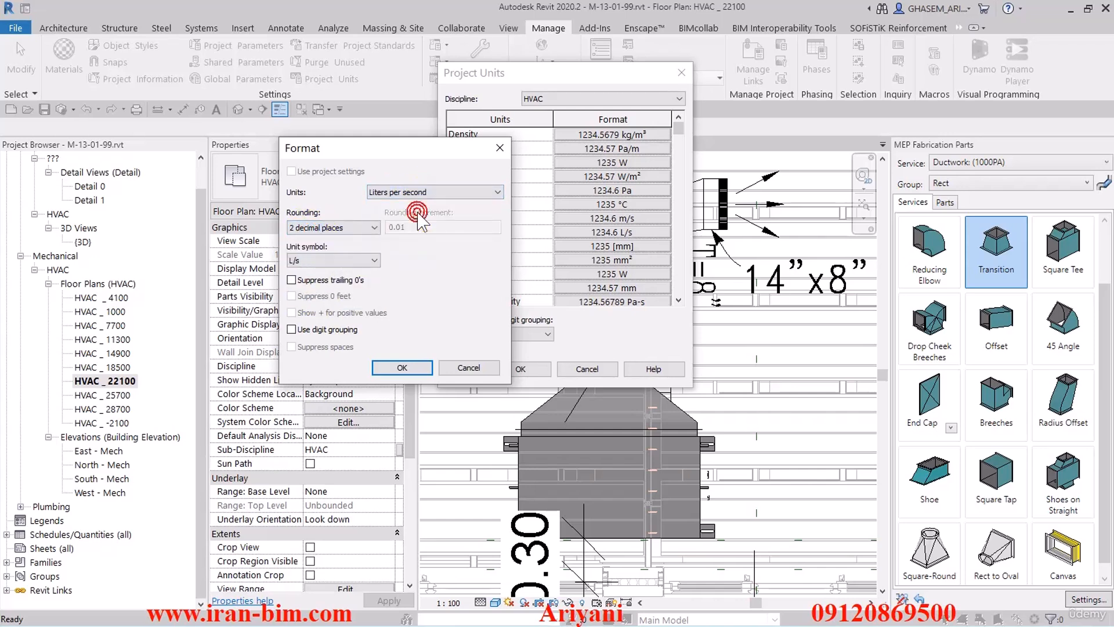
pyautogui.click(342, 259)
pyautogui.click(334, 291)
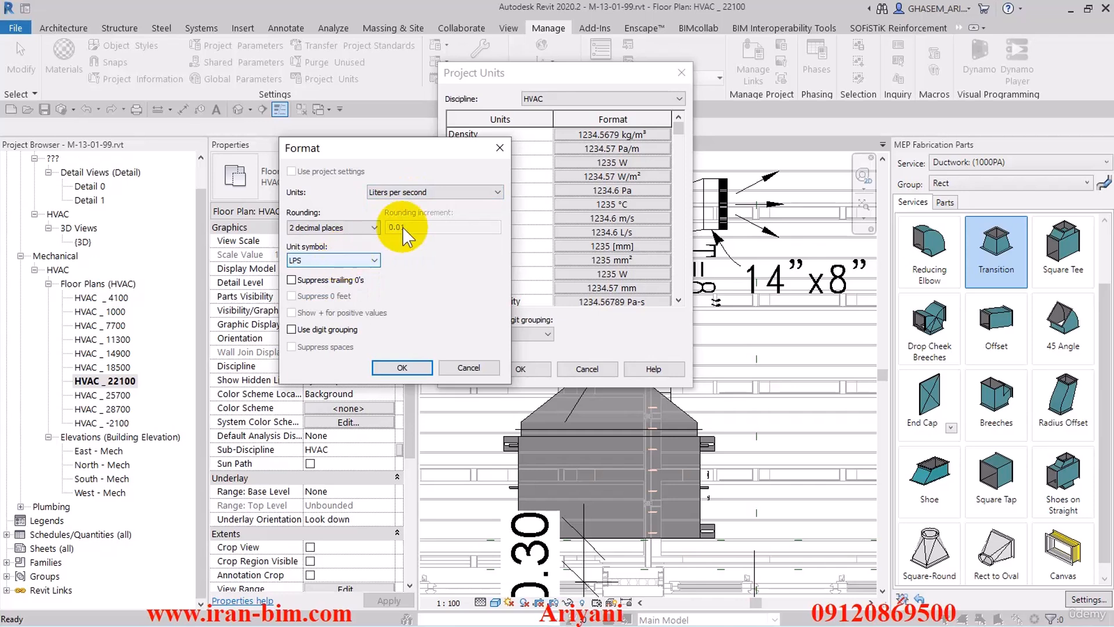
pyautogui.click(429, 192)
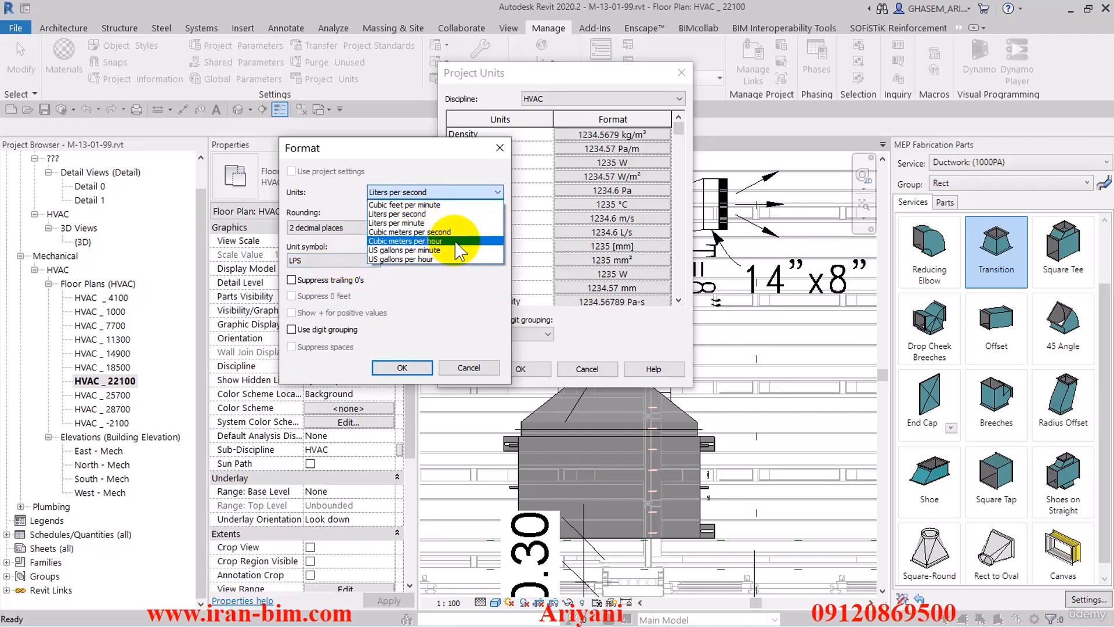
pyautogui.click(456, 242)
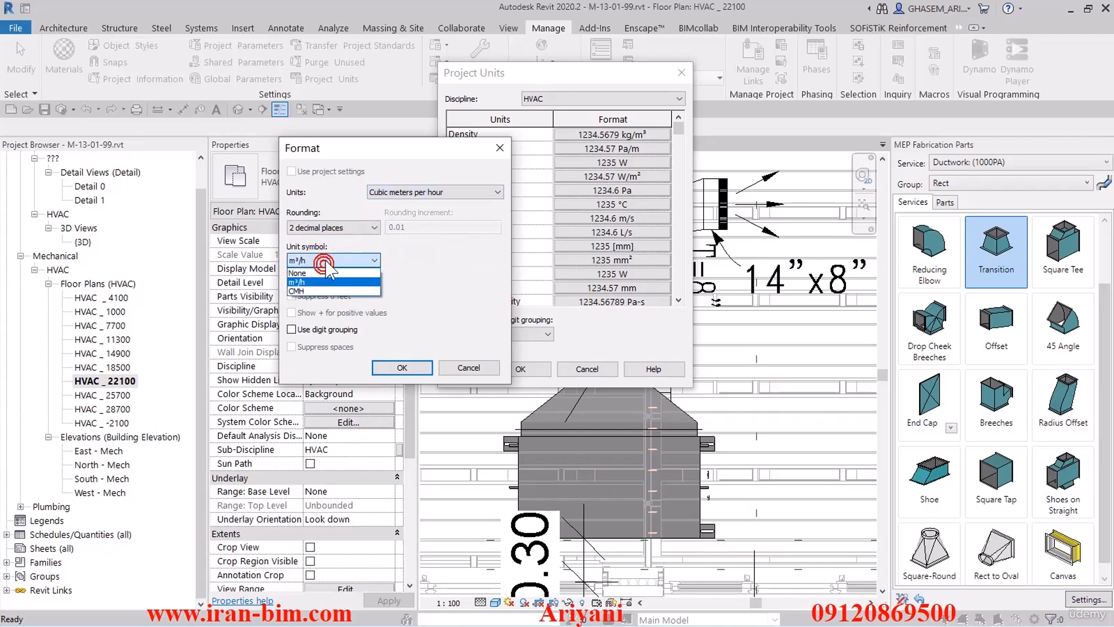
pyautogui.click(434, 197)
pyautogui.click(423, 258)
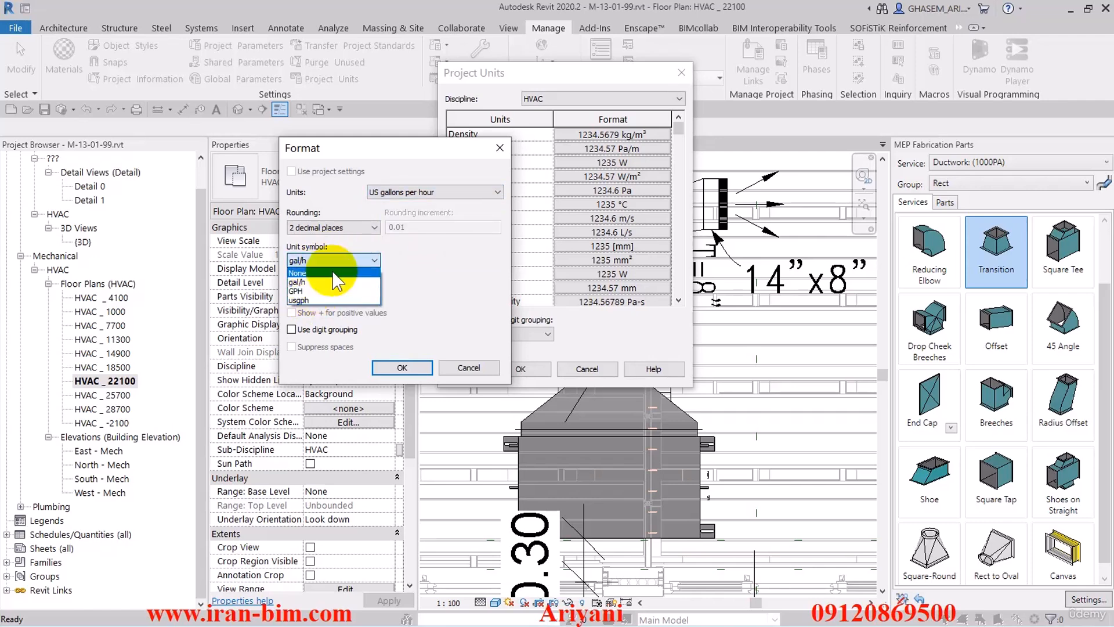
pyautogui.click(442, 193)
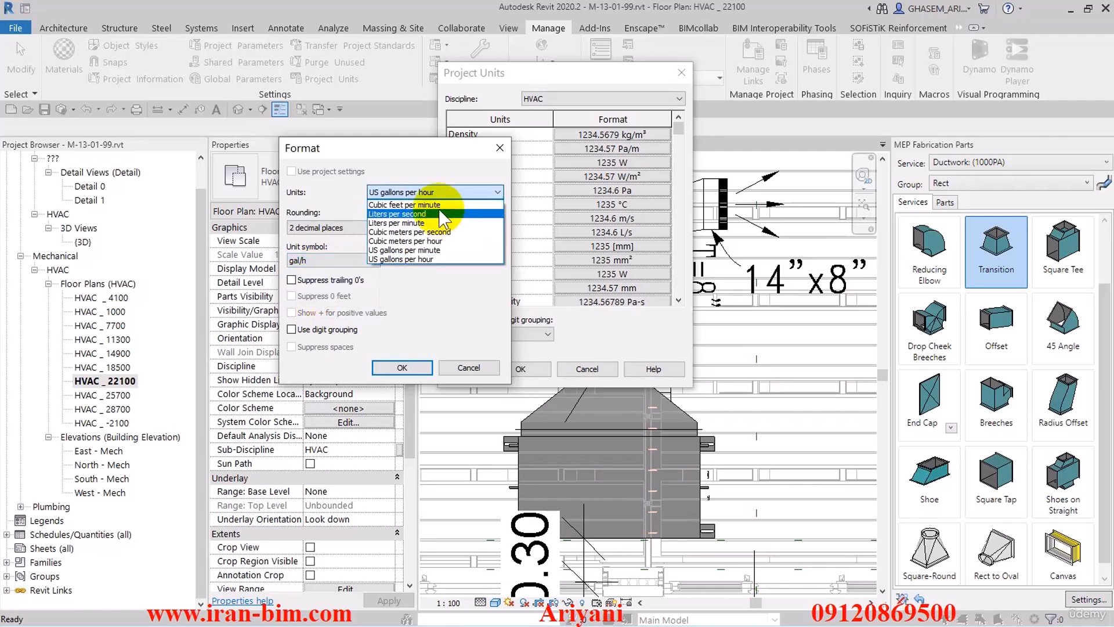
pyautogui.click(443, 214)
# Set the Air Flow units back to Cubic feet per minute with the CFM symbol and accept the format.
pyautogui.click(426, 193)
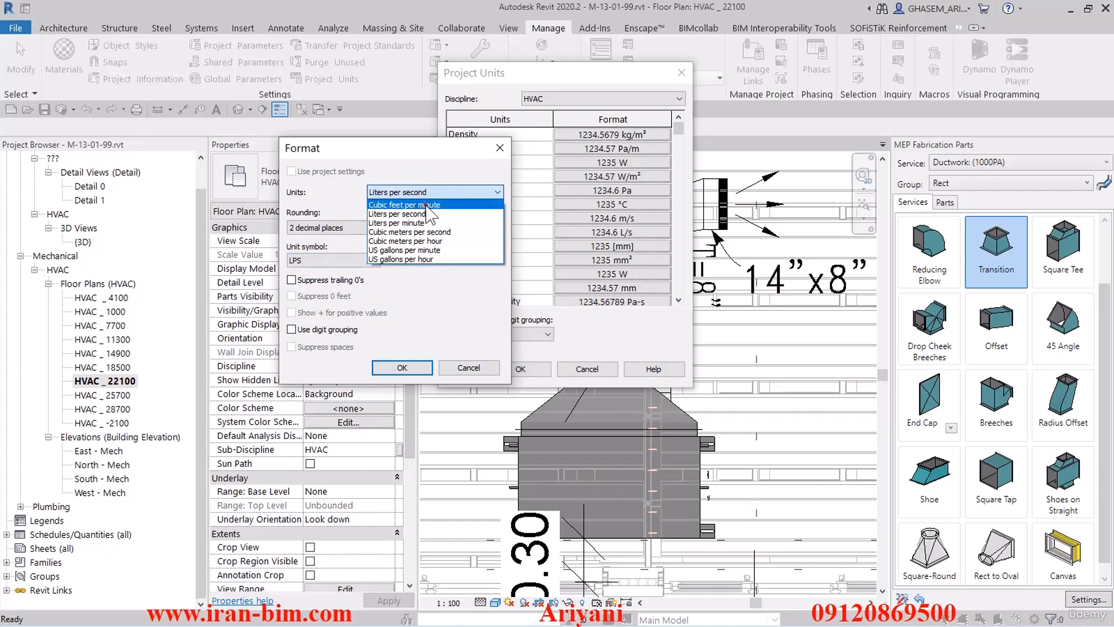
pyautogui.click(433, 205)
pyautogui.click(325, 260)
pyautogui.click(307, 292)
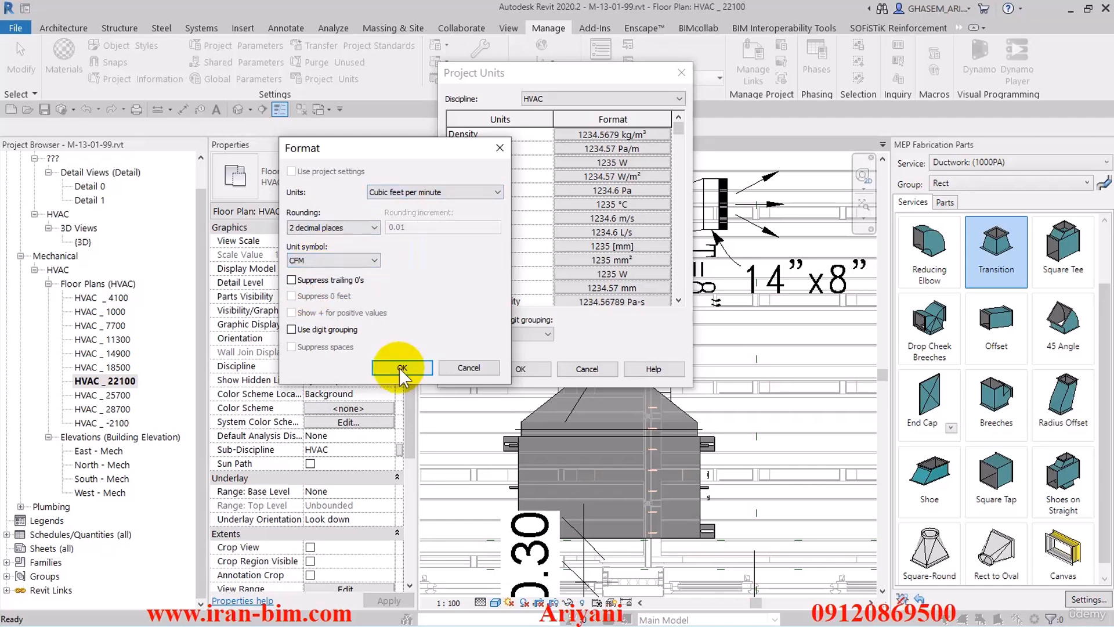
pyautogui.click(401, 367)
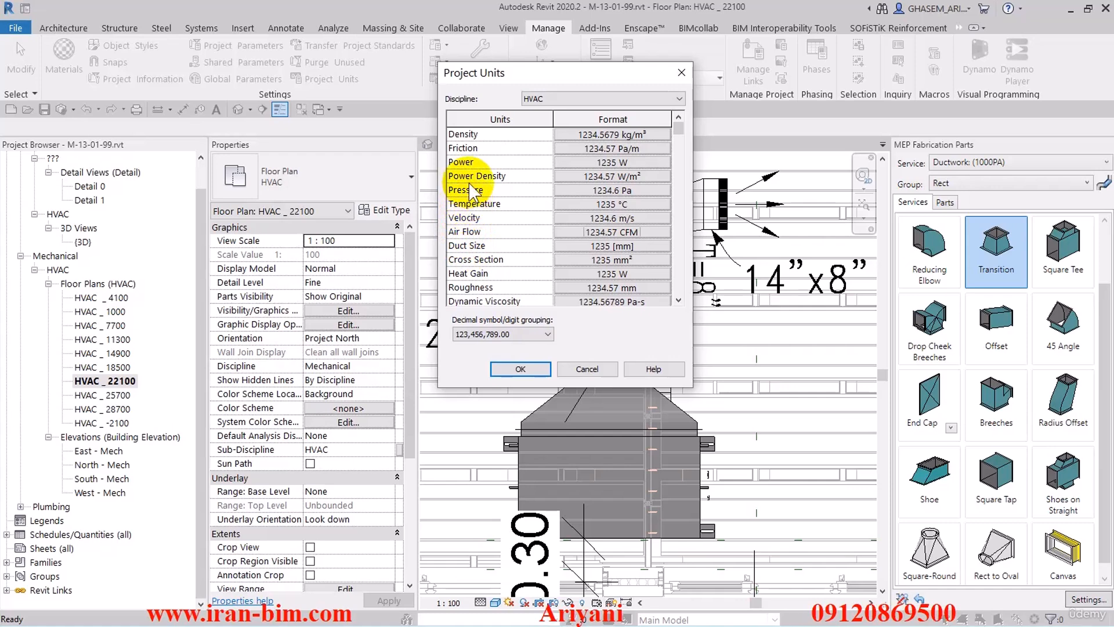
# Set the HVAC Duct Size units to Fractional inches, choose their fractional rounding, and apply the project units.
pyautogui.scroll(-8, 472, 192)
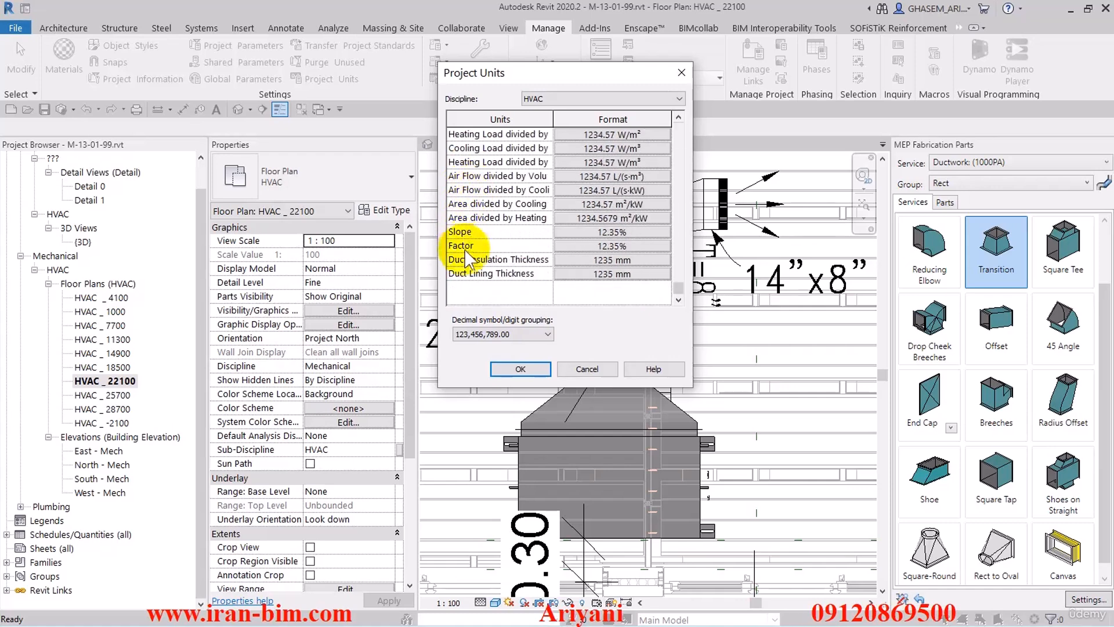
pyautogui.scroll(8, 469, 277)
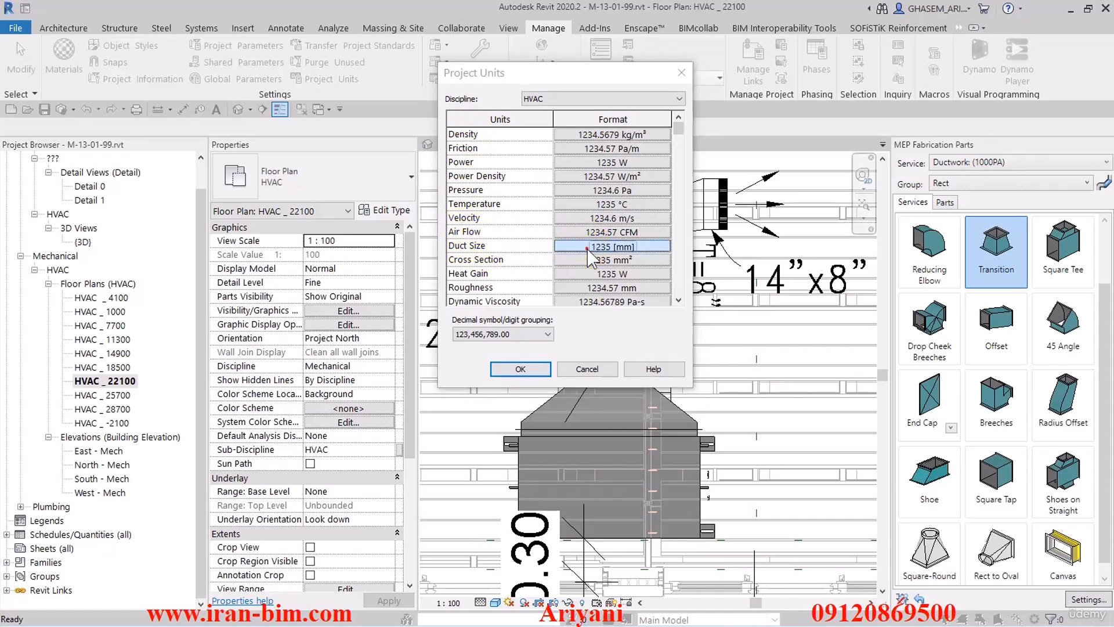
pyautogui.click(612, 245)
pyautogui.click(427, 191)
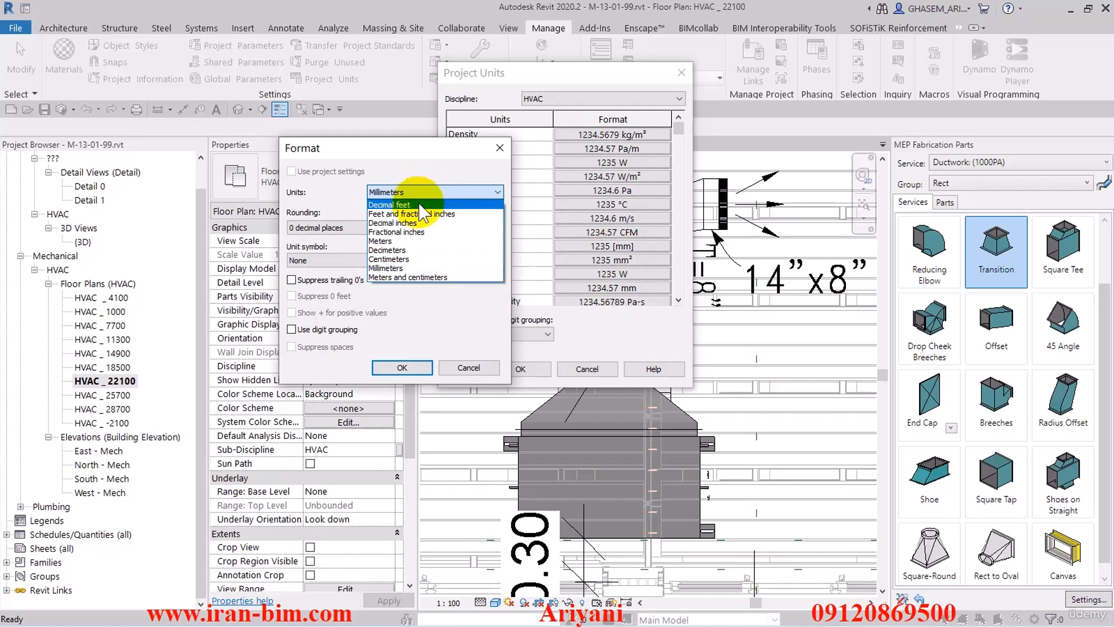
pyautogui.click(425, 233)
pyautogui.click(365, 228)
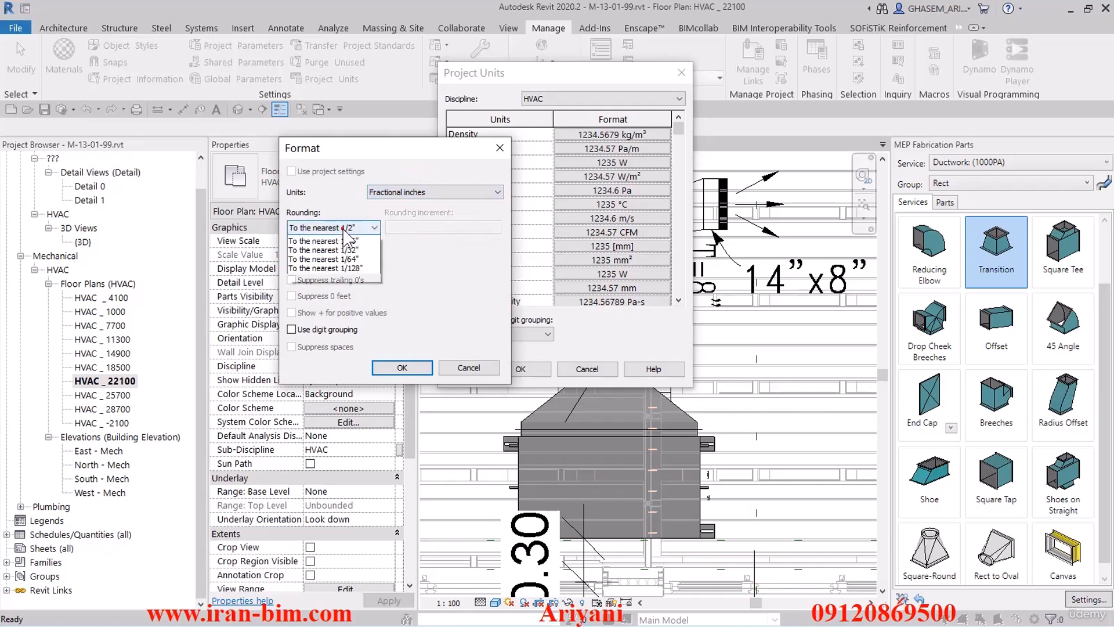
pyautogui.click(364, 266)
pyautogui.click(404, 371)
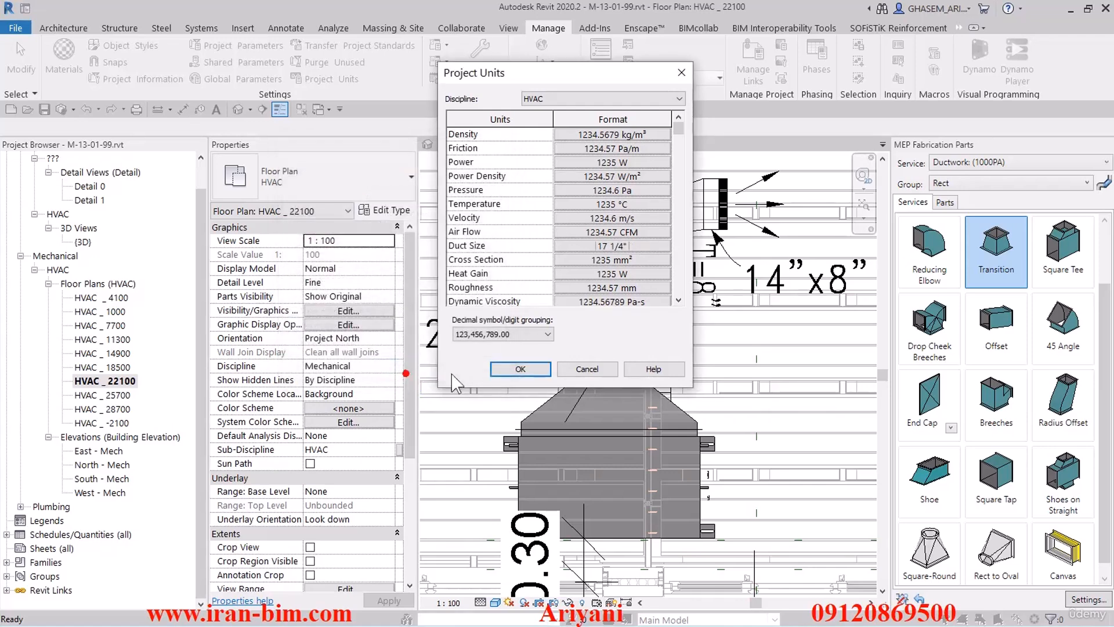
pyautogui.click(512, 298)
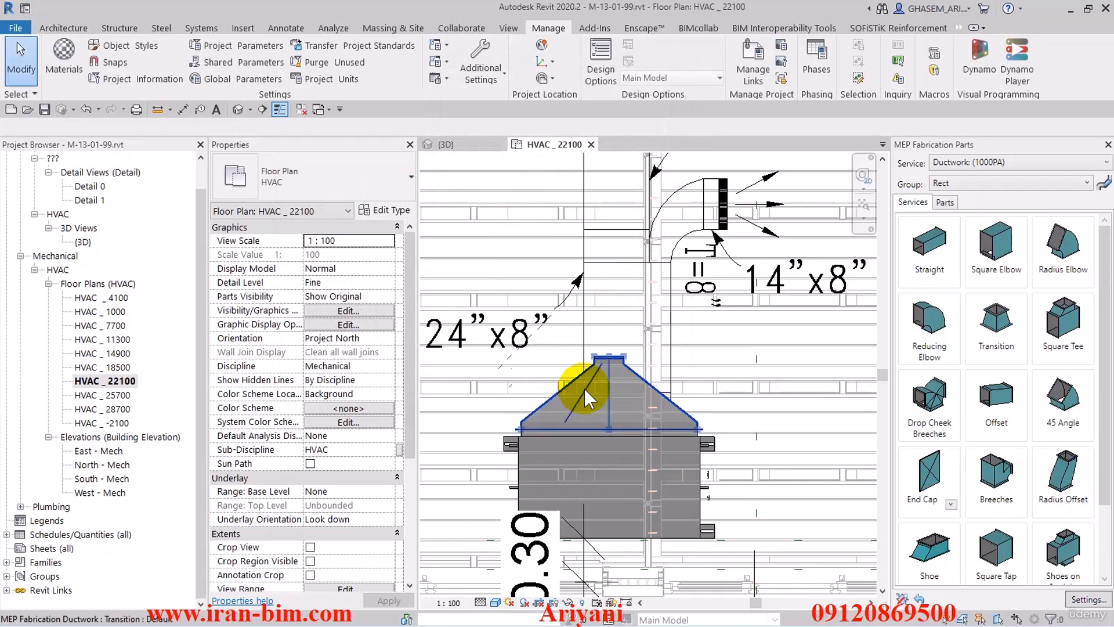
# Select the Transition part on the fan coil in the HVAC _ 22100 plan.
pyautogui.click(584, 388)
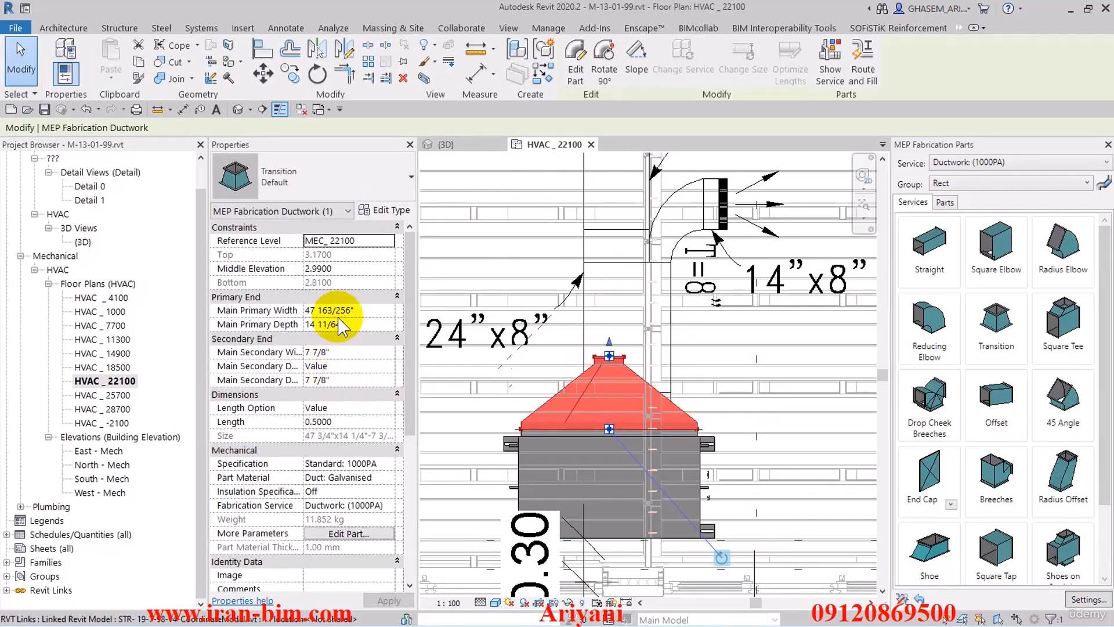